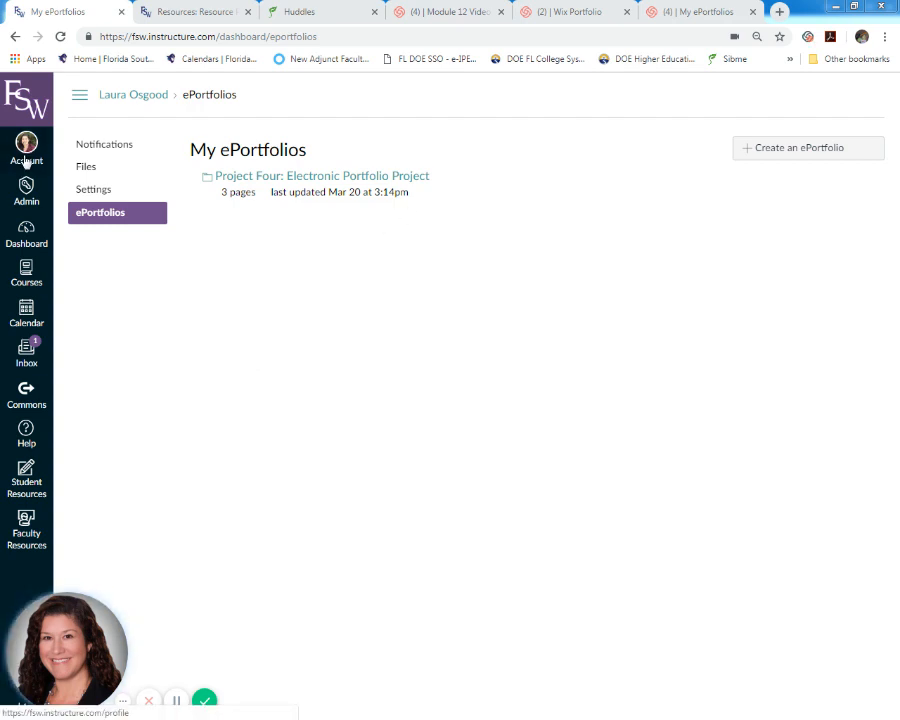
- Create a private ePortfolio named Demo Portfolio from the account's ePortfolios page
click(24, 160)
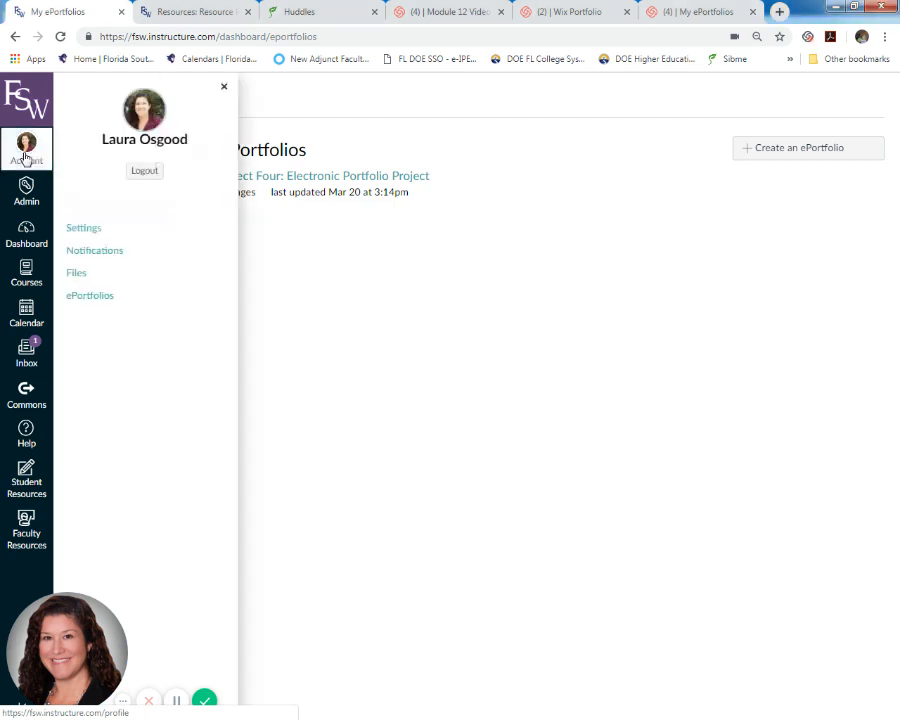
click(88, 299)
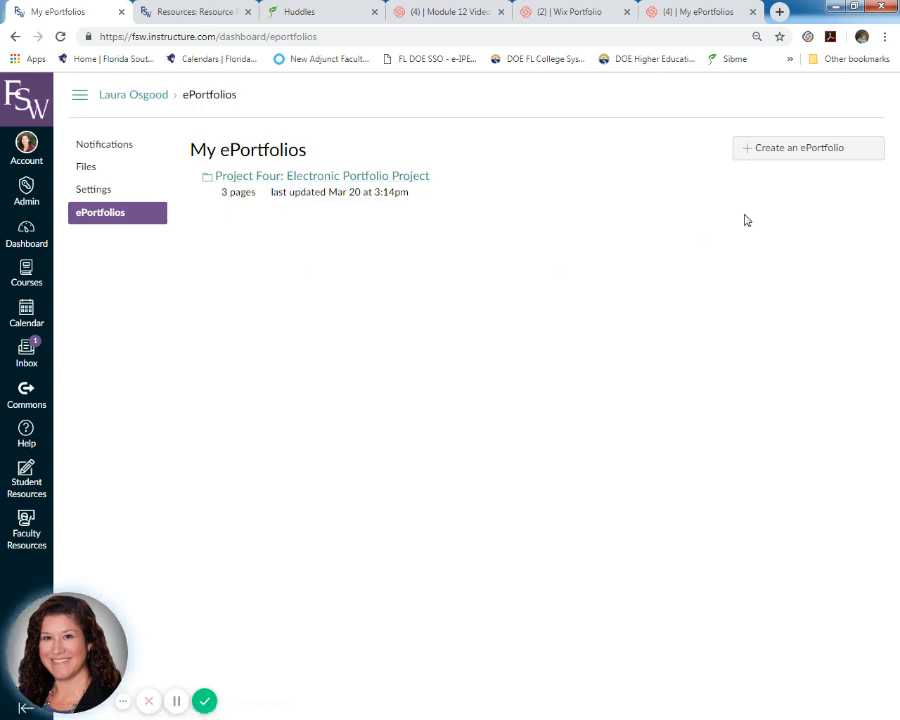
click(778, 155)
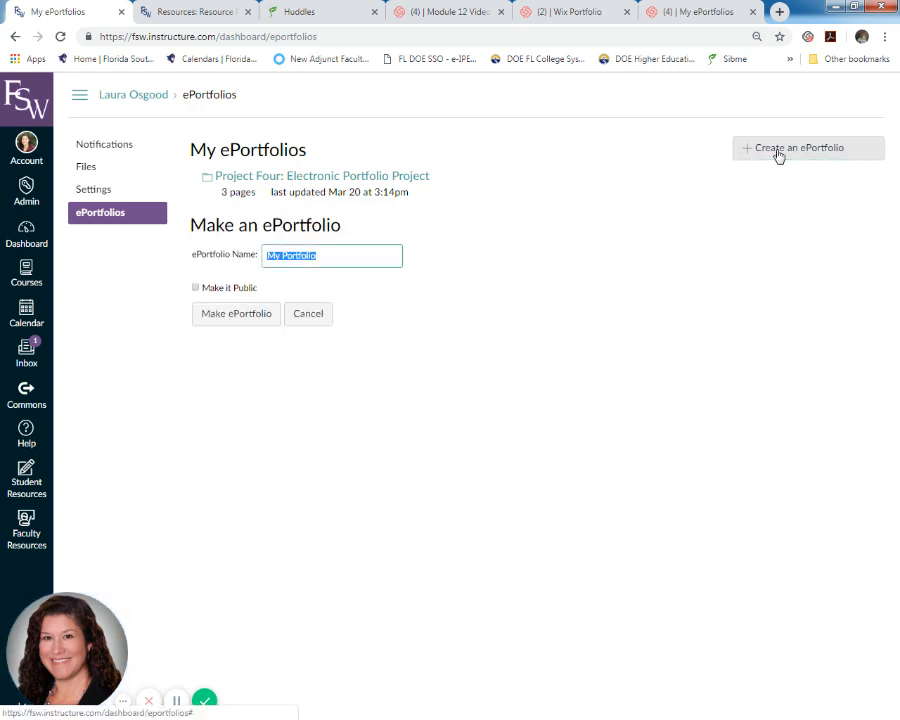
text(Demo)
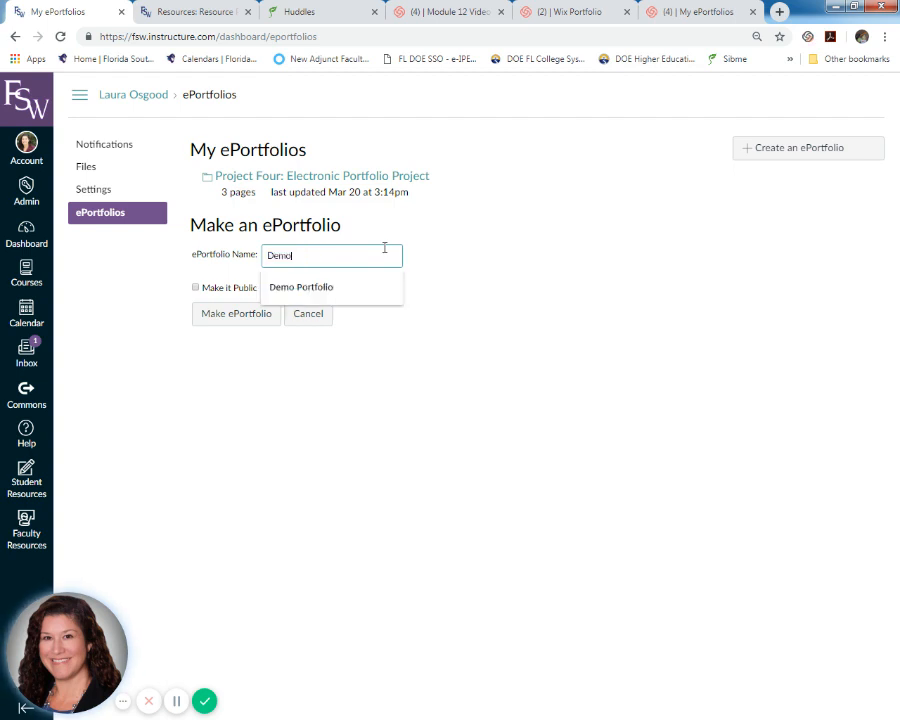
click(367, 286)
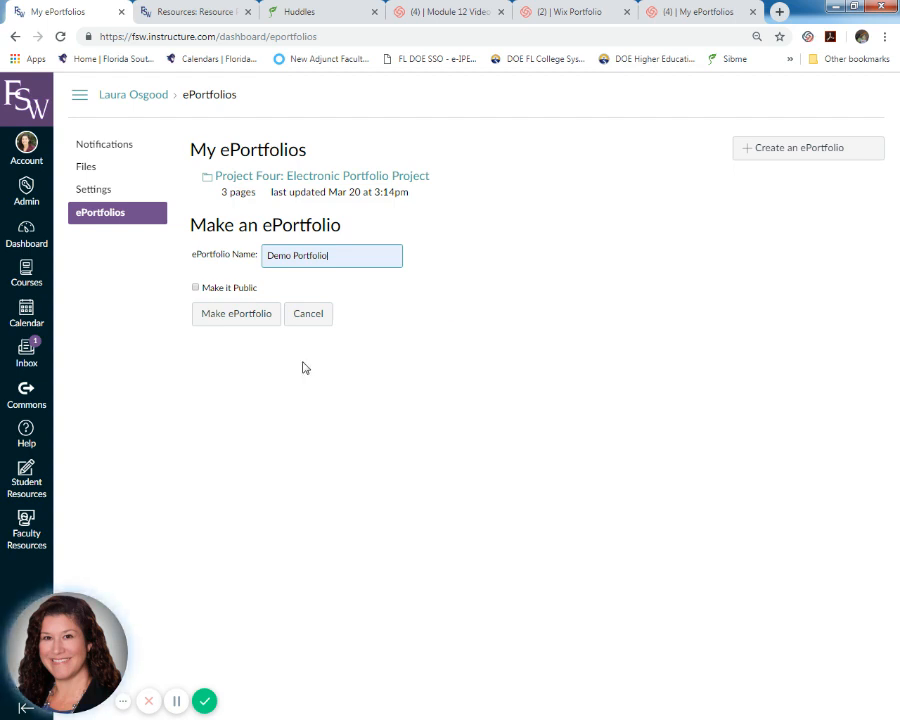
click(248, 320)
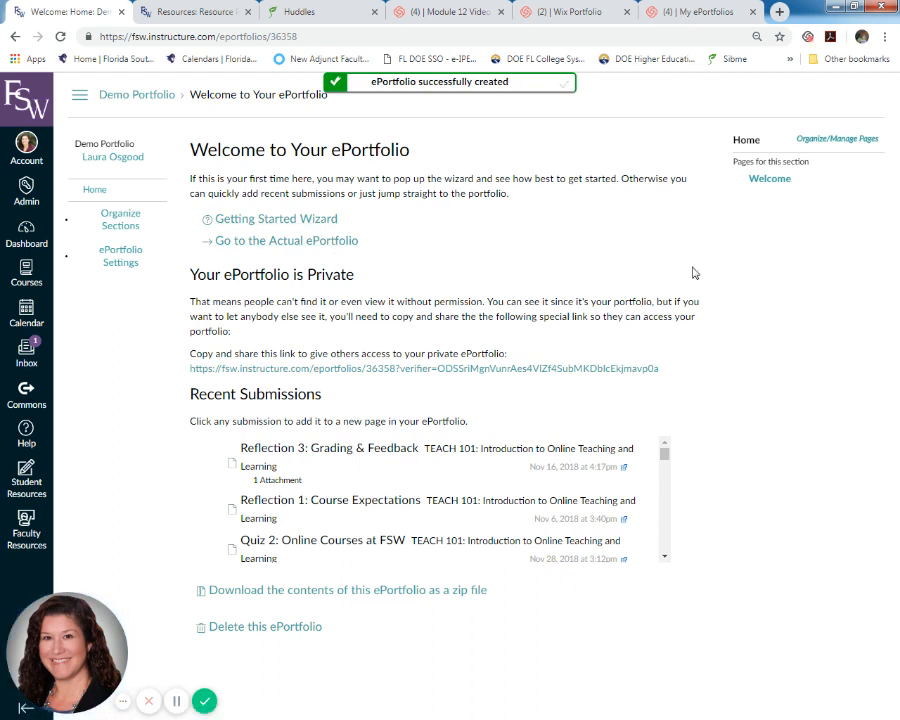
- Go to the actual ePortfolio and rename its Home section to Introduction Bio
click(338, 244)
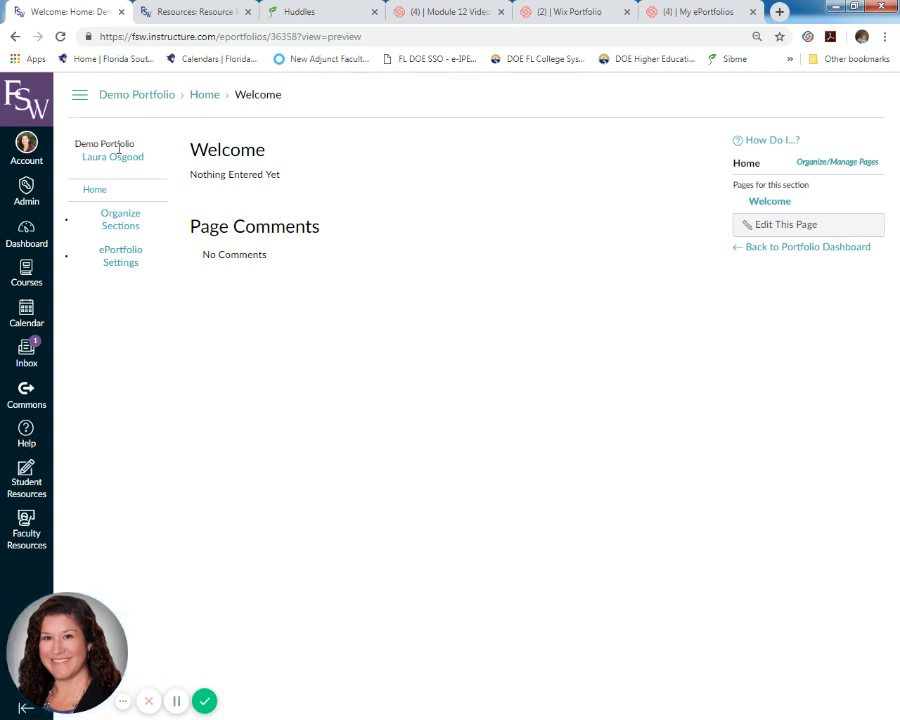
click(118, 230)
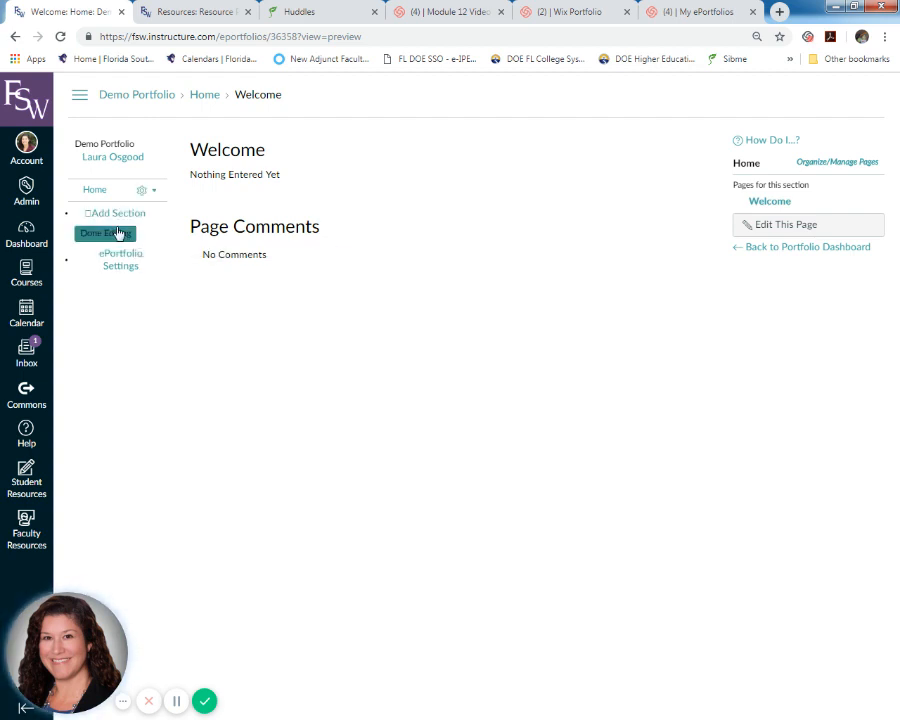
click(154, 193)
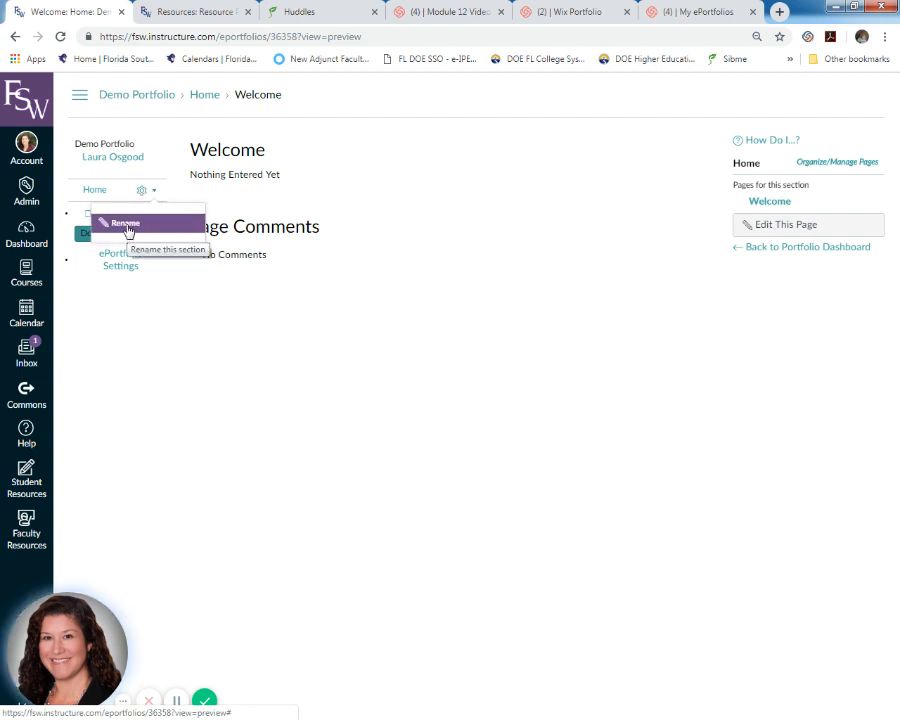
click(126, 224)
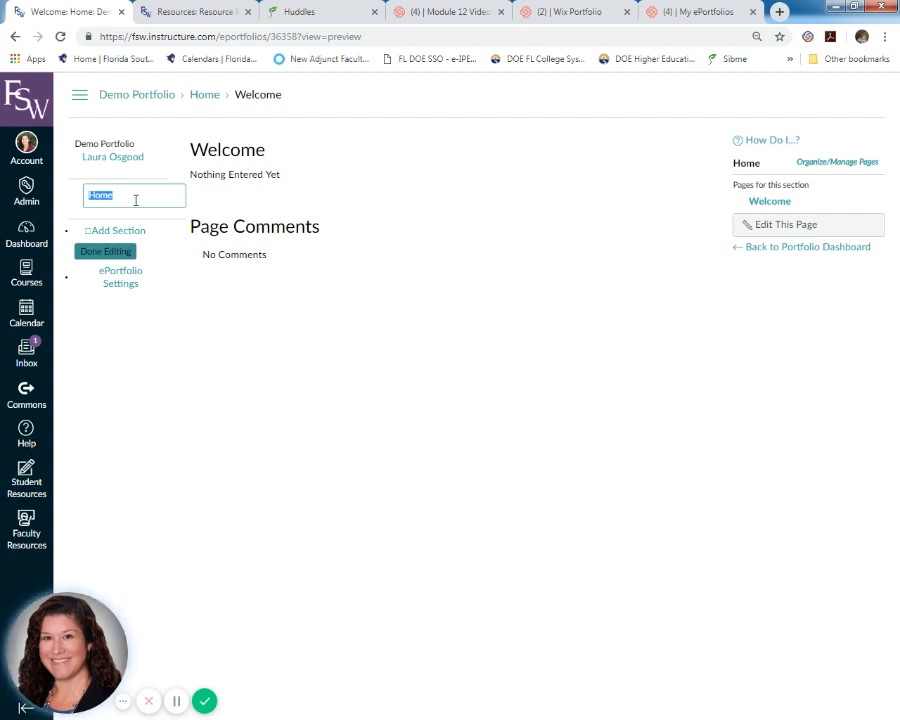
text(Introd)
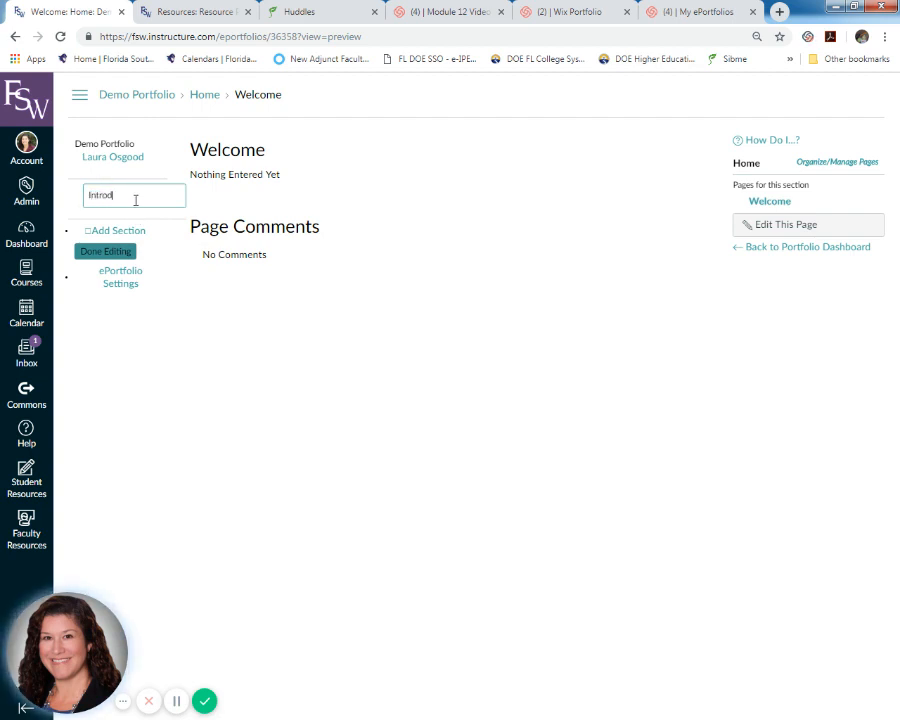
text(uction B)
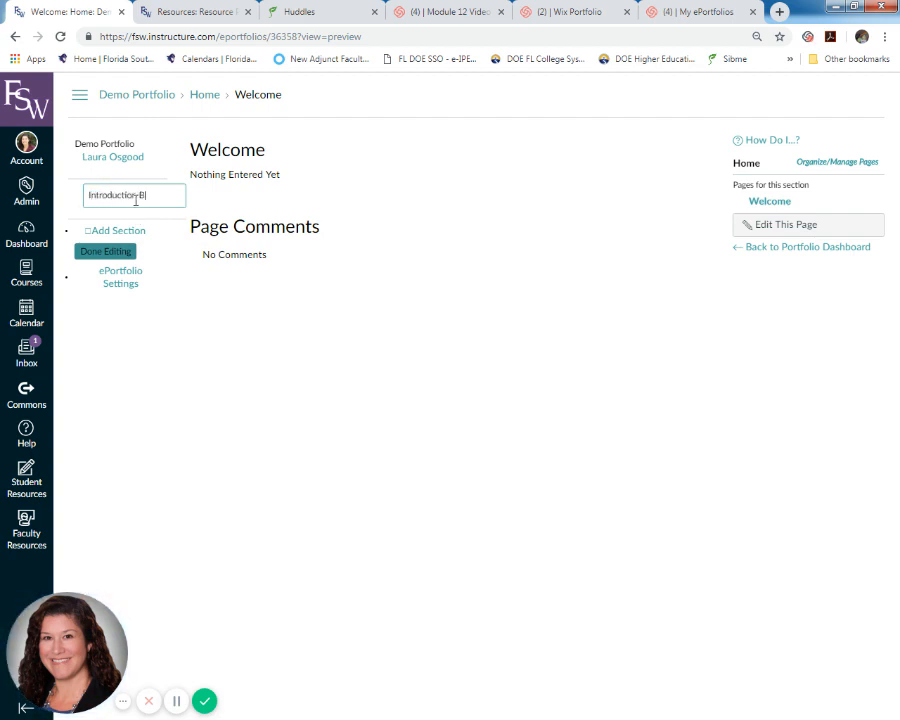
text(io)
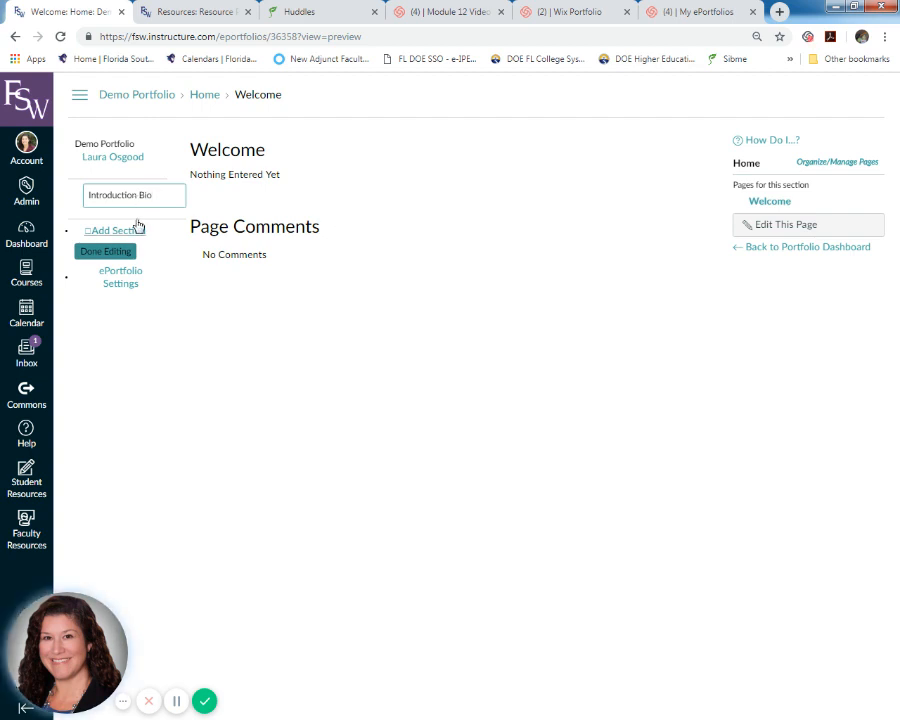
- Add a new section named Links to Projects to the portfolio
click(134, 231)
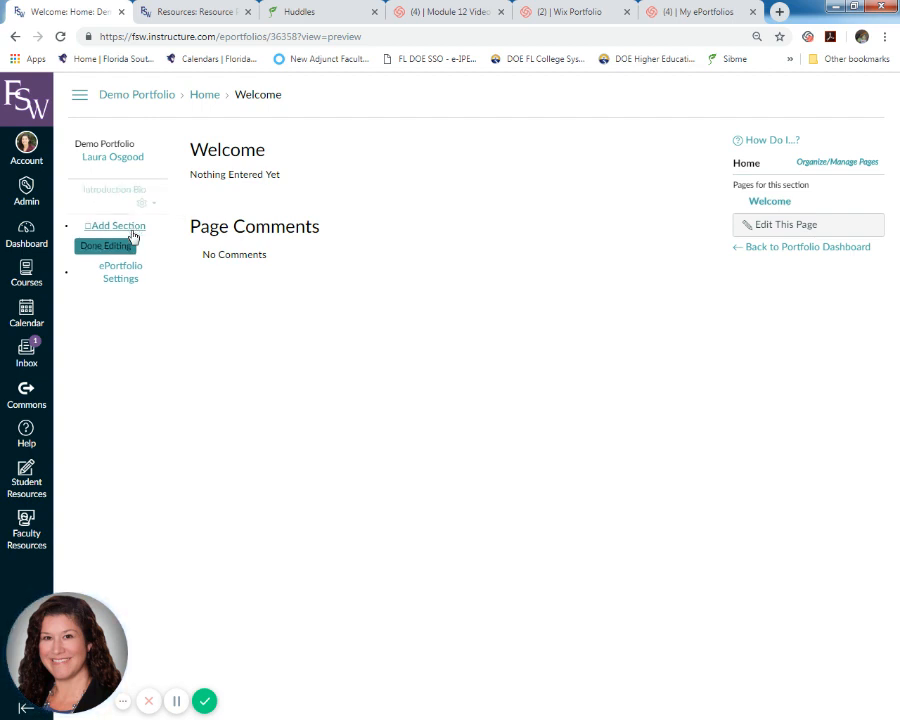
text(Link)
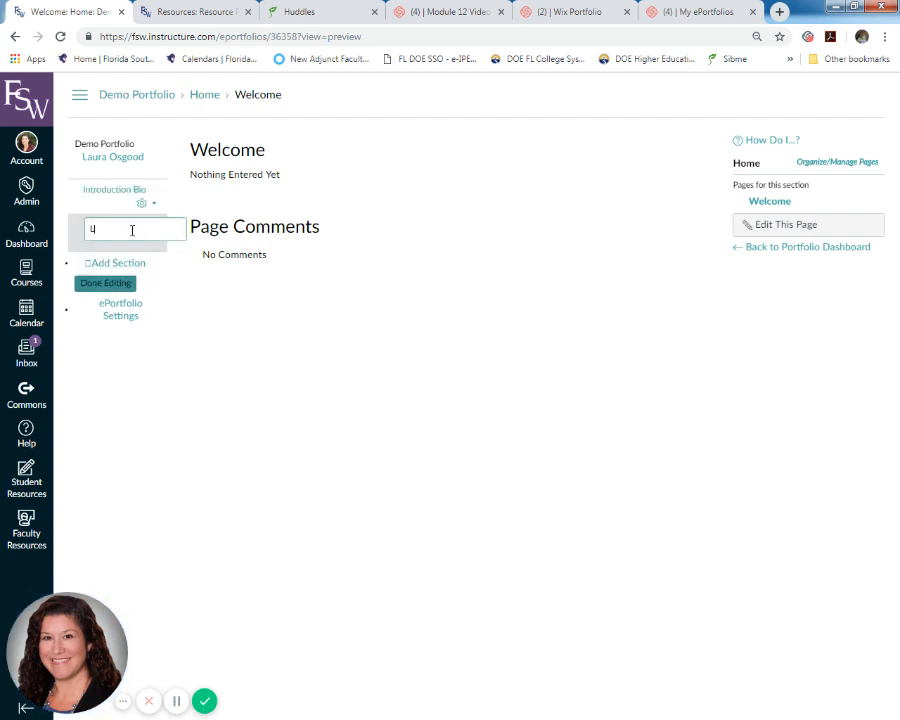
text(s to )
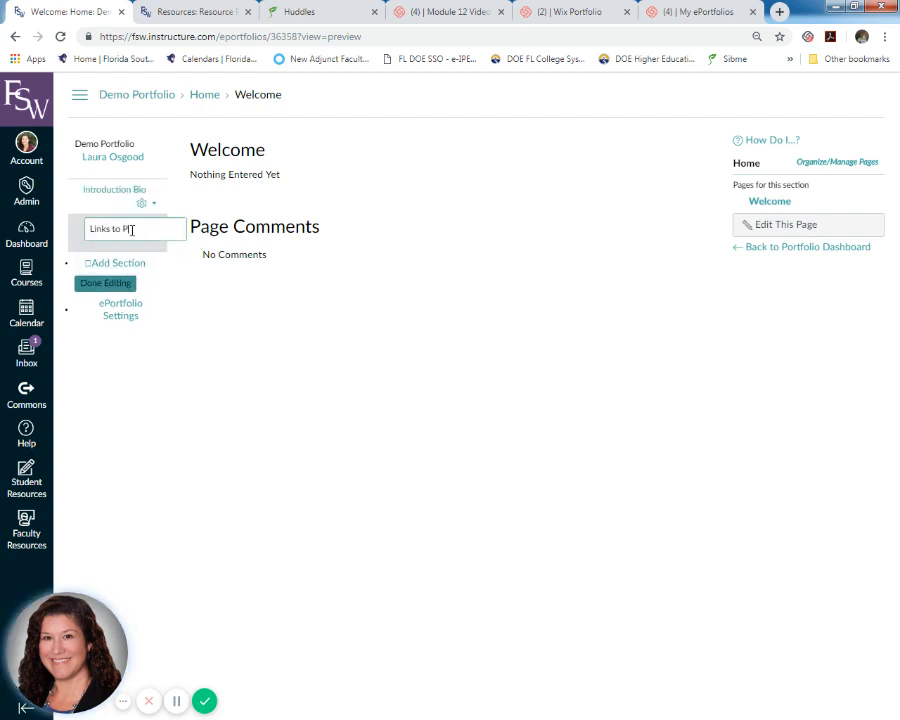
text(Projects)
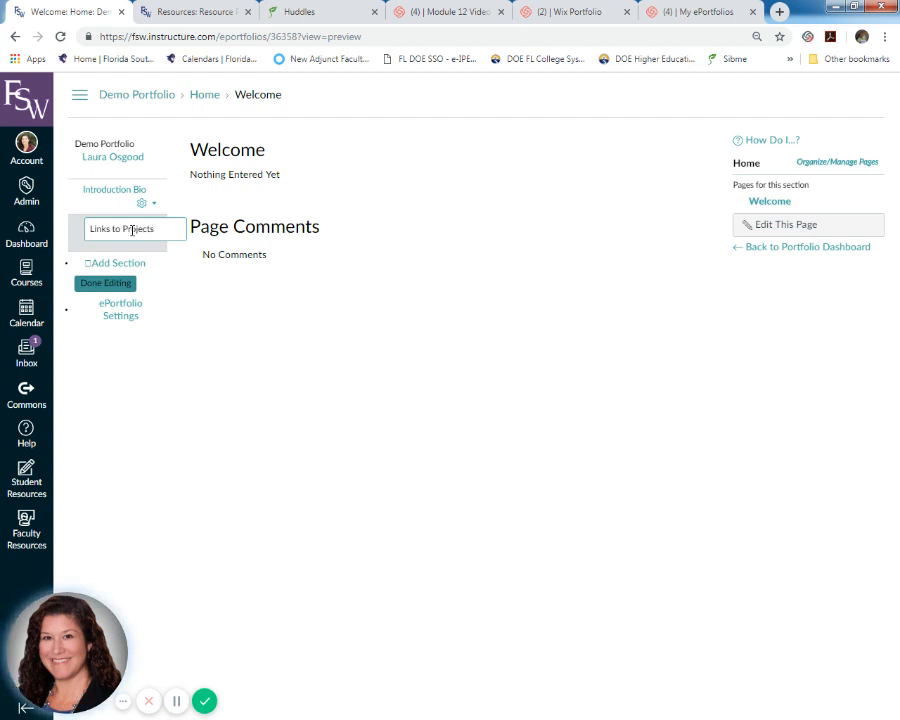
- Add another section named Resources and finish organizing the portfolio's sections
click(126, 264)
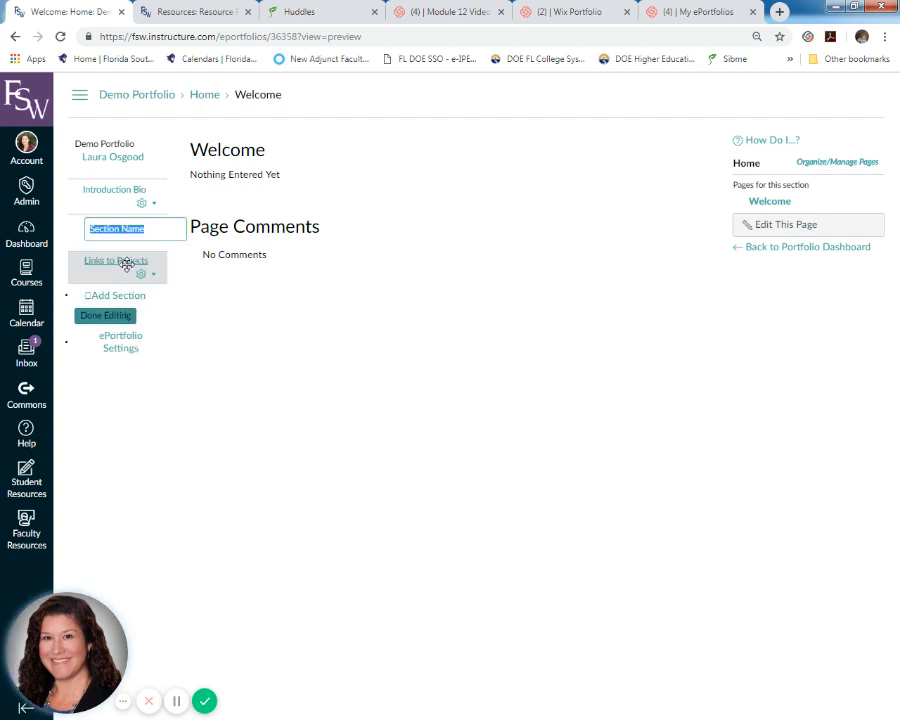
text(Res)
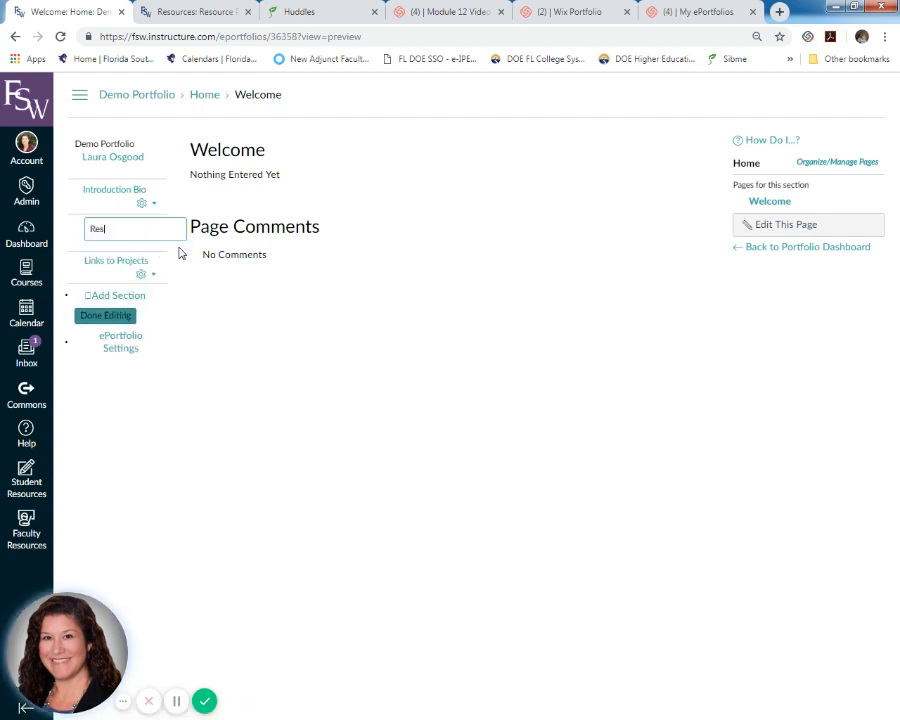
text(ources)
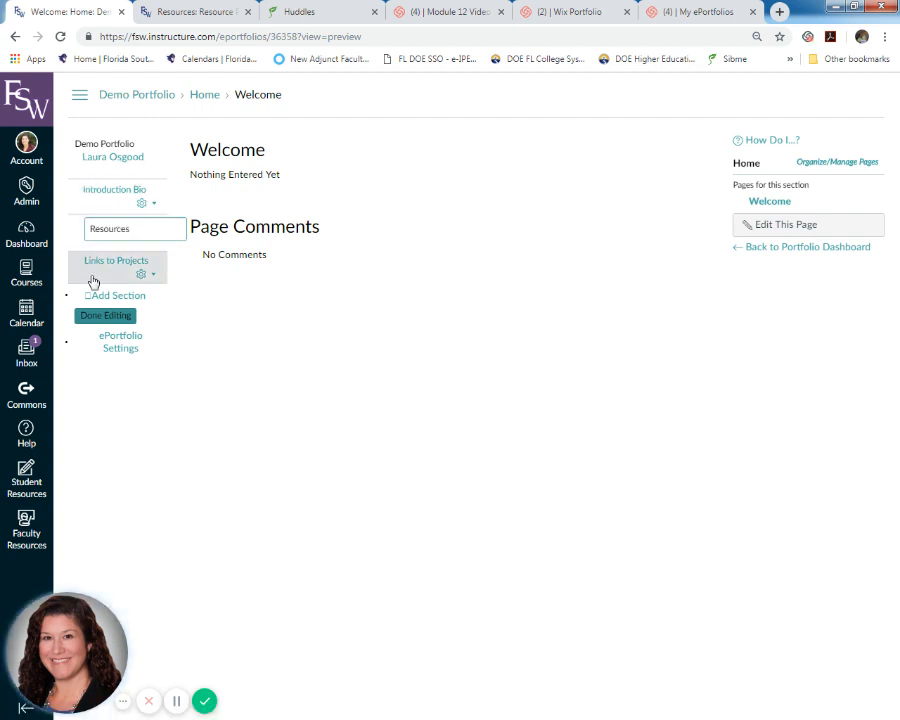
click(90, 316)
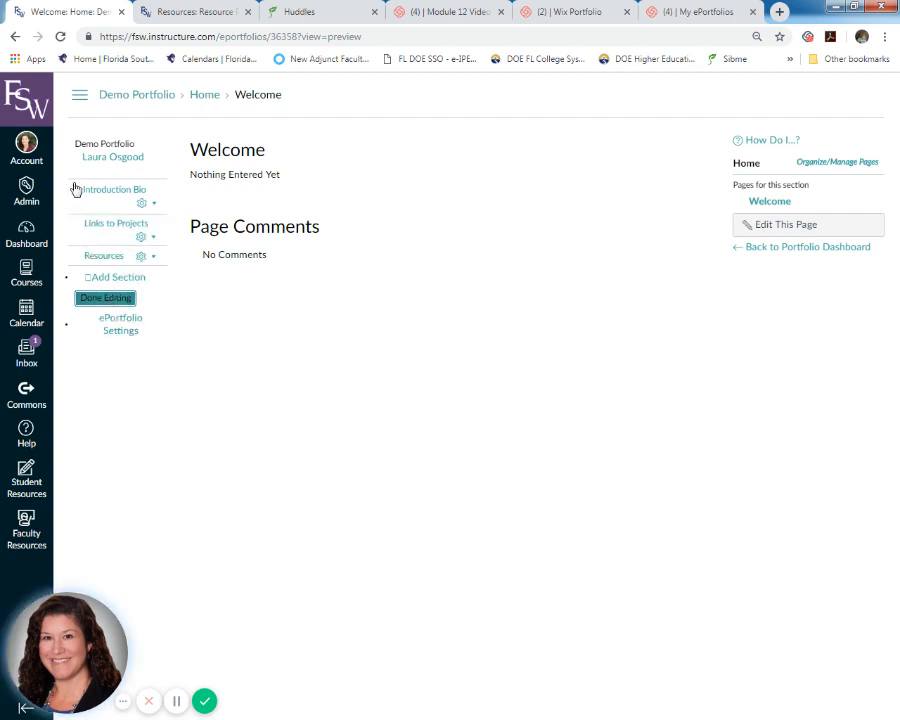
click(101, 300)
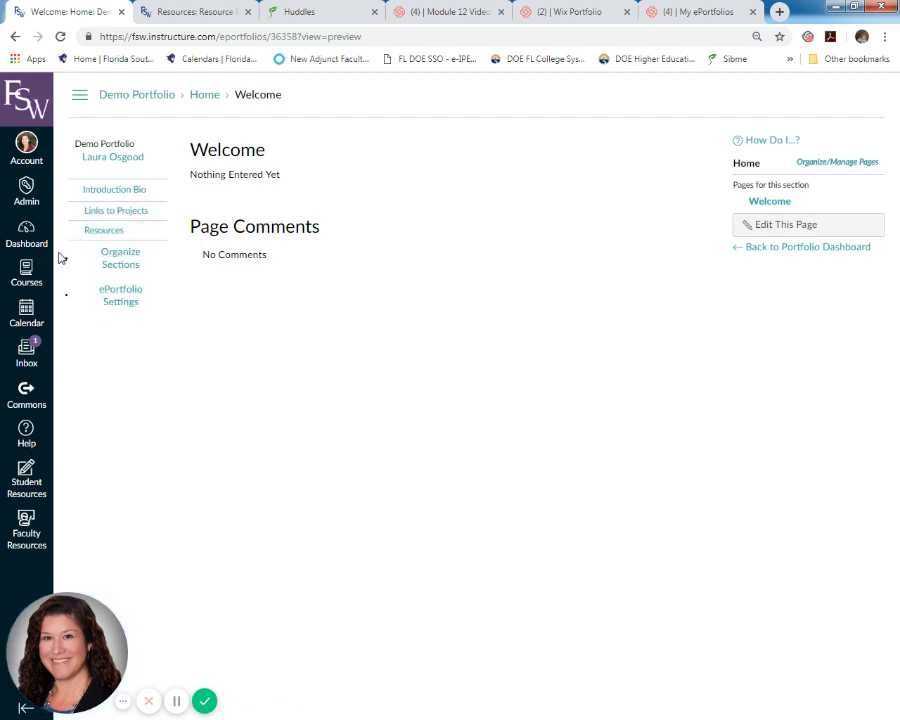
- Open the Introduction Bio section's Welcome page for editing and set its page name to Introduction Bio
click(120, 193)
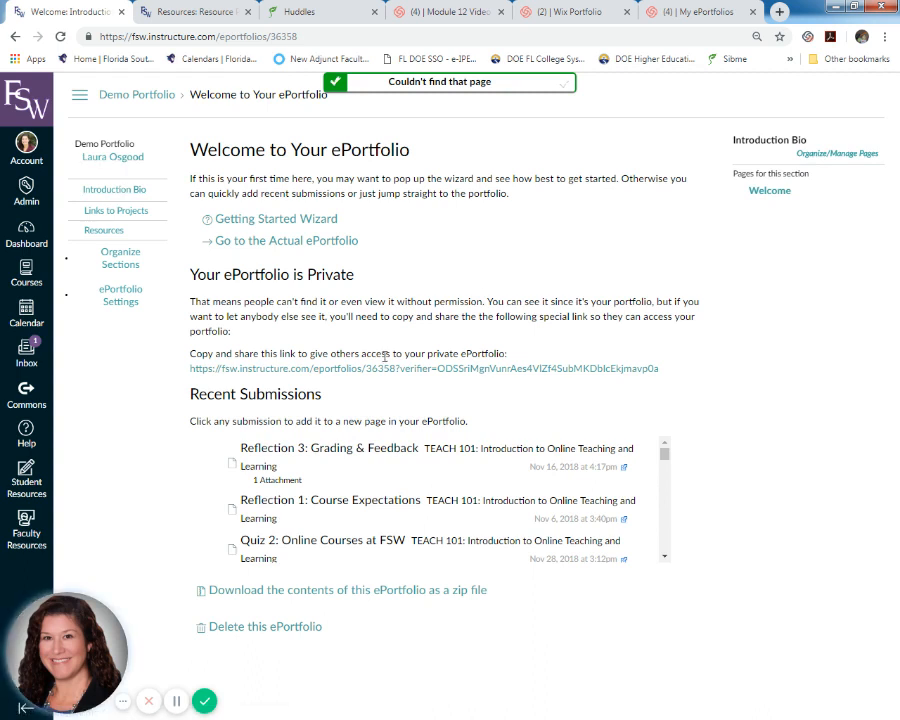
click(317, 246)
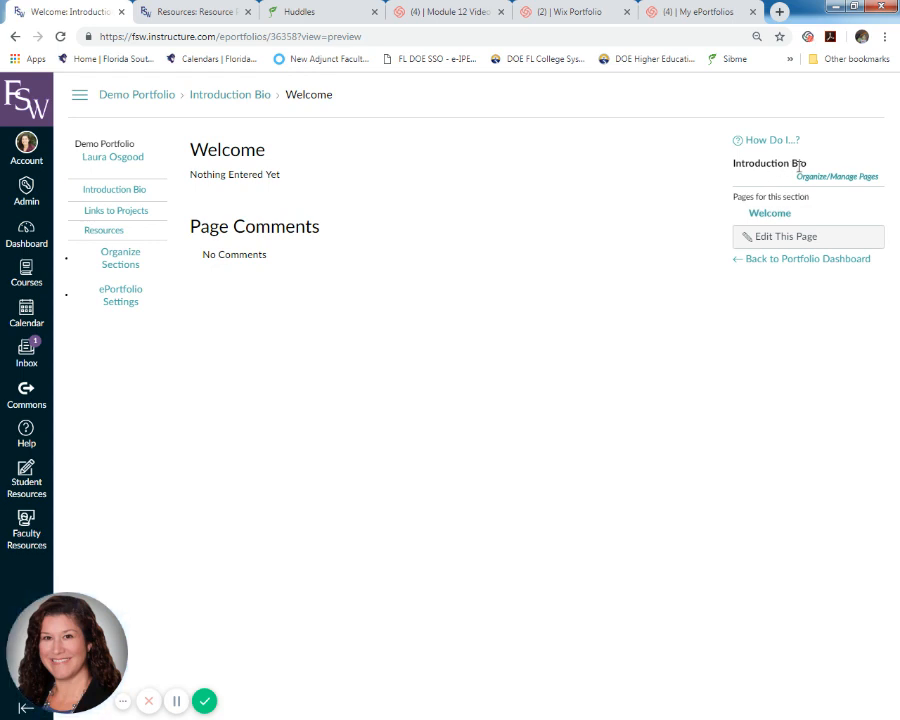
click(788, 240)
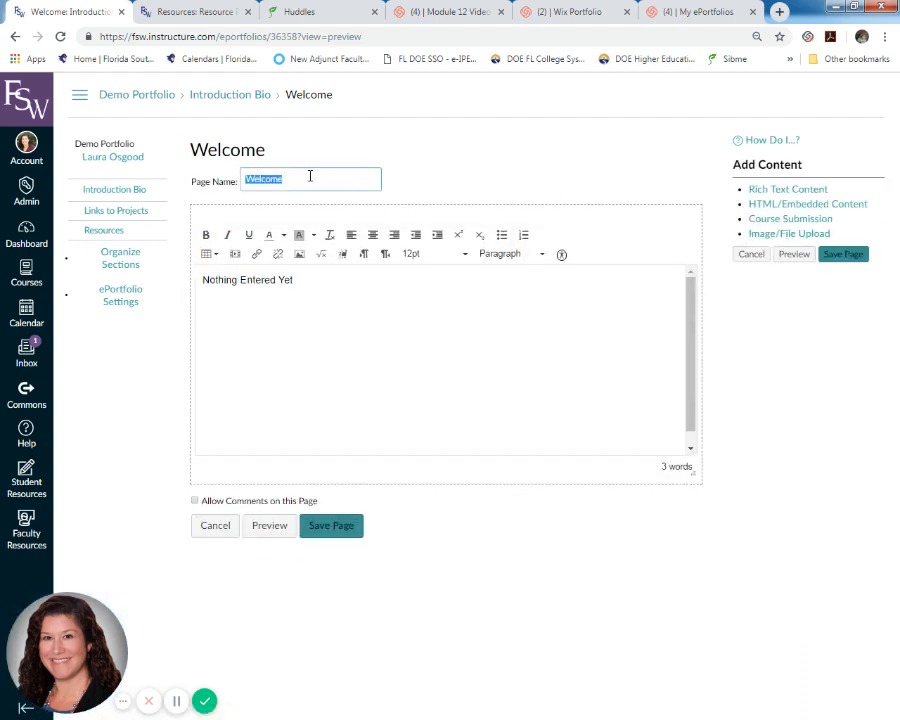
text(Introdu)
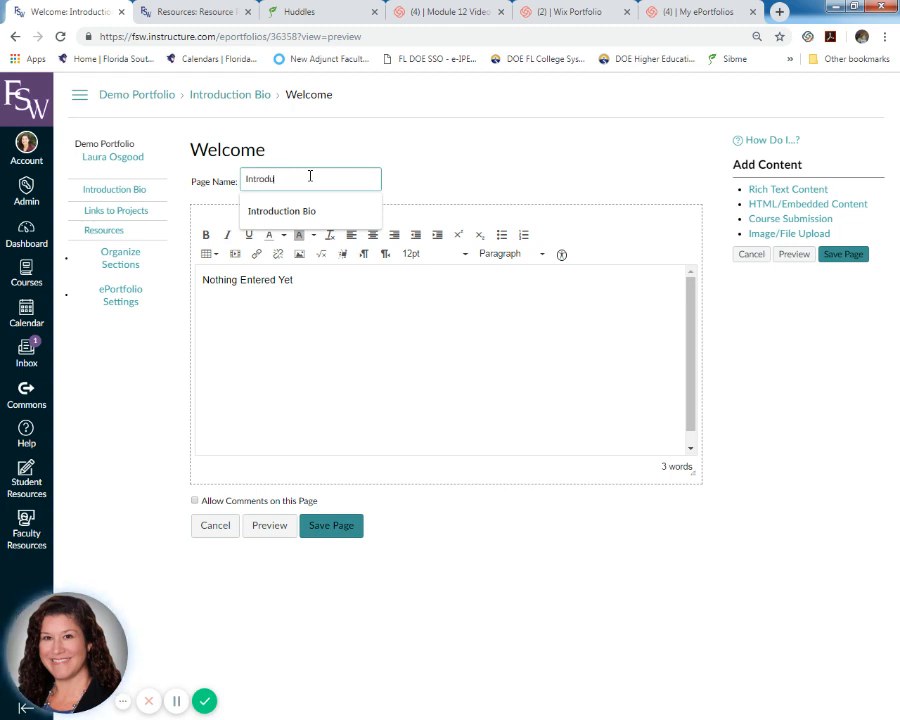
text(ction Bio)
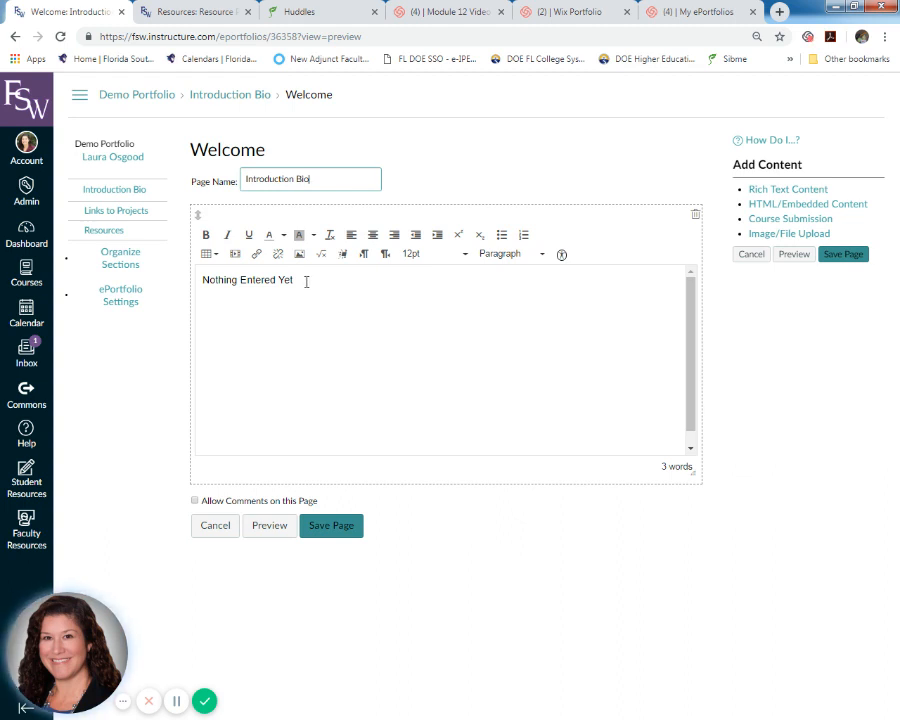
- Review the Introduction Bio page of the Project Four sample portfolio, then return to the Demo Portfolio page editor
click(186, 17)
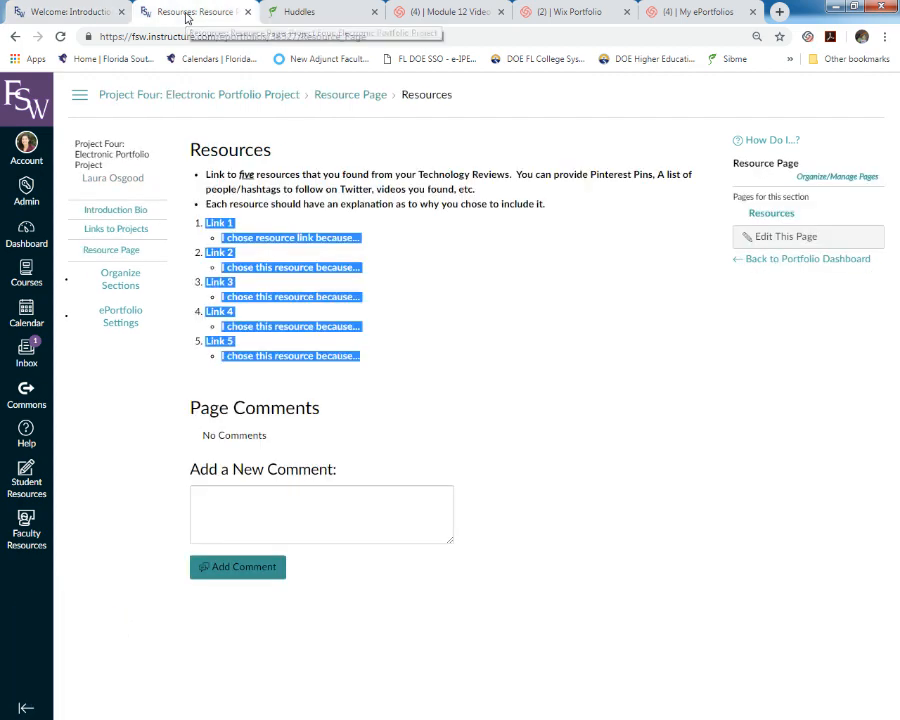
click(116, 211)
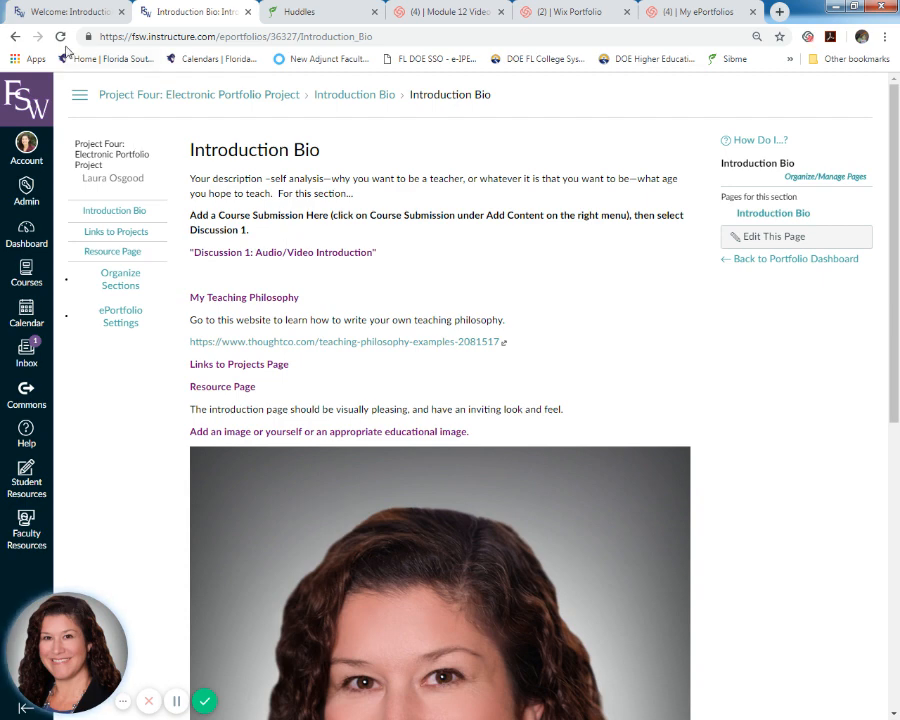
click(57, 15)
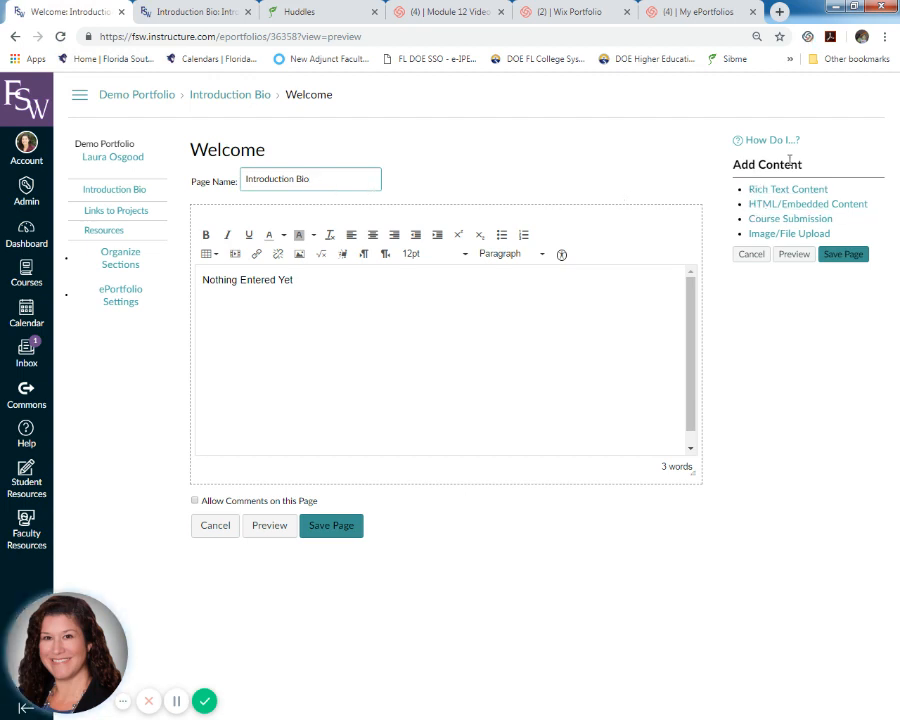
- Add a Course Submission block to the Introduction Bio page and embed the "Module 11-A Discussion; Best Practices" submission
click(777, 222)
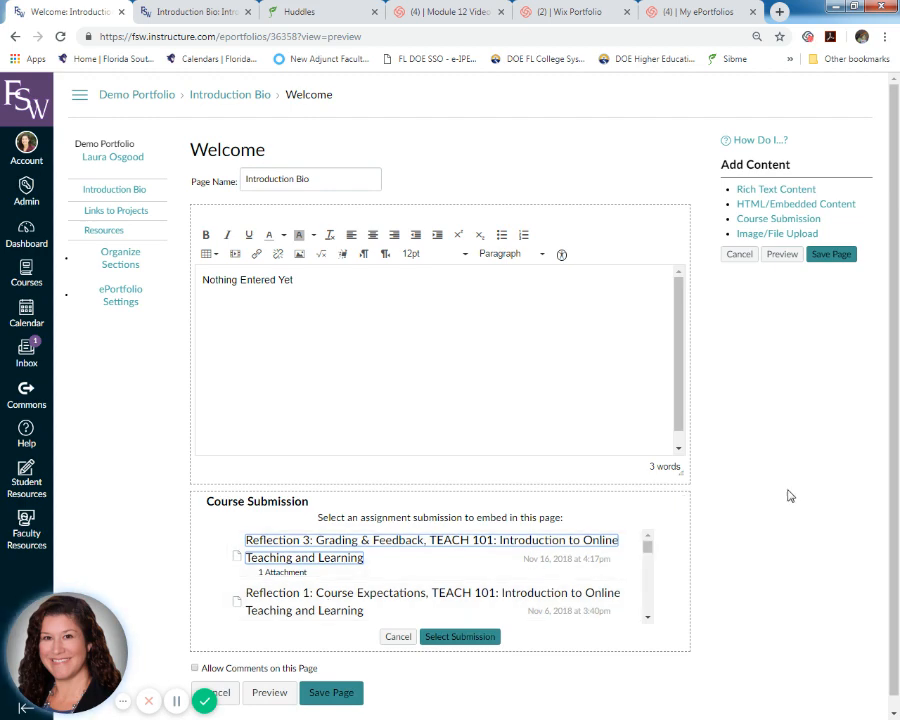
scroll(786, 492, down, 1)
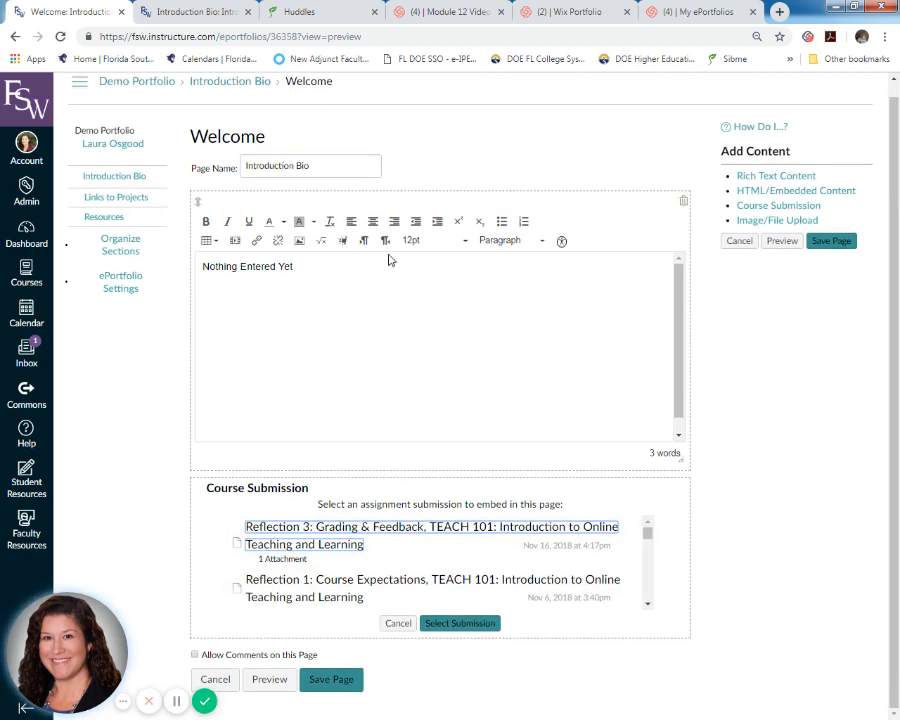
click(180, 12)
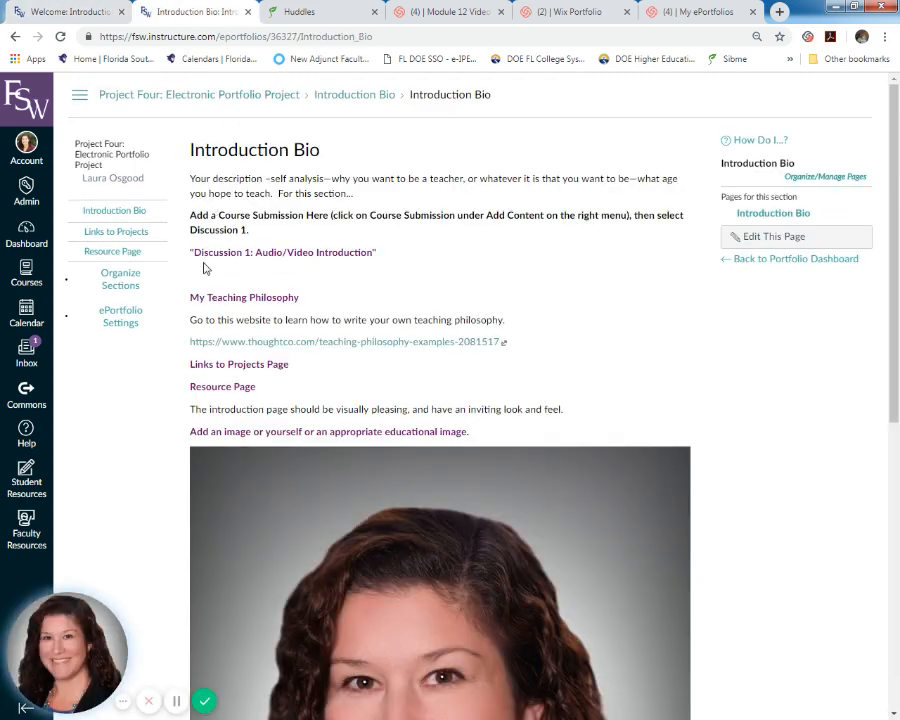
click(70, 12)
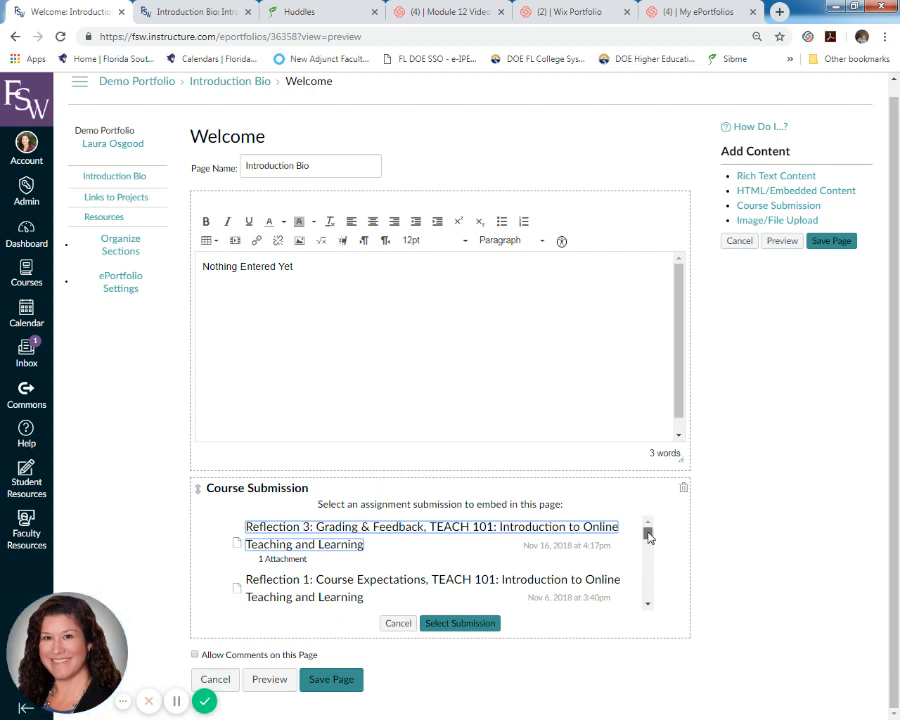
drag(648, 536, 648, 541)
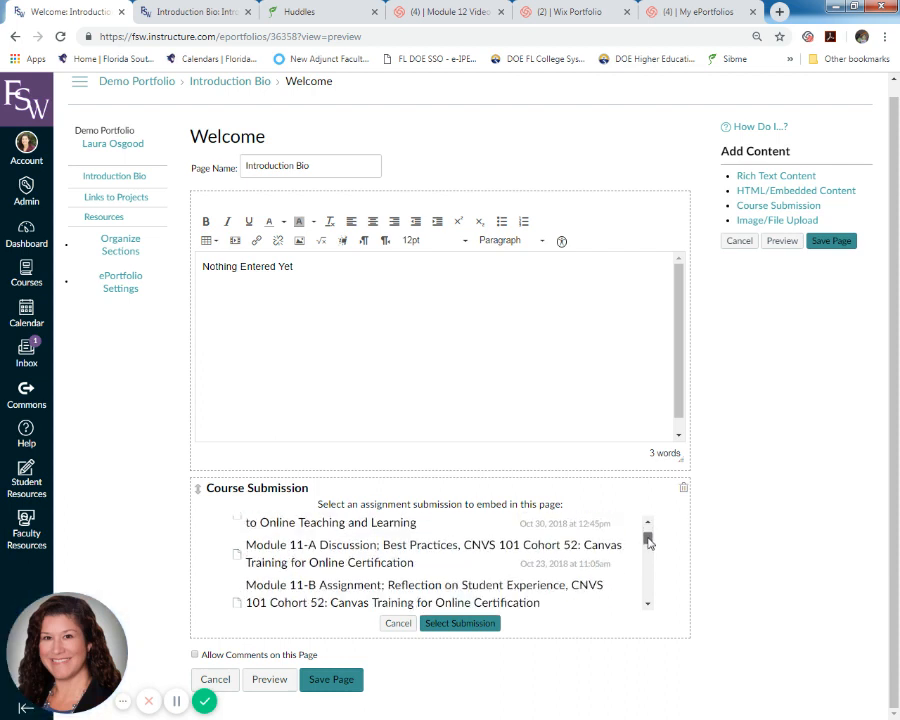
click(352, 553)
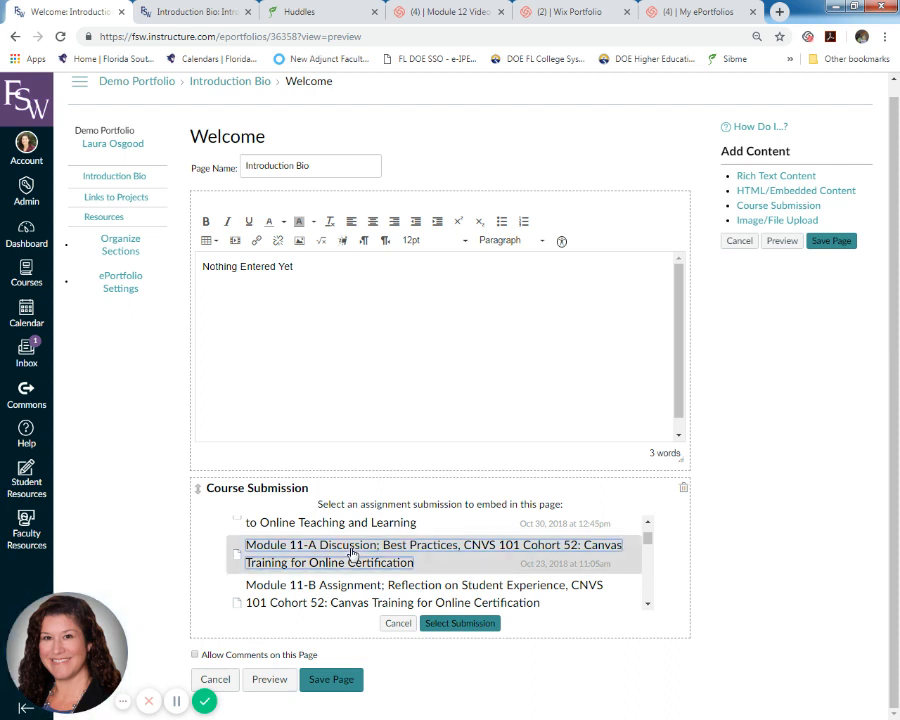
click(478, 625)
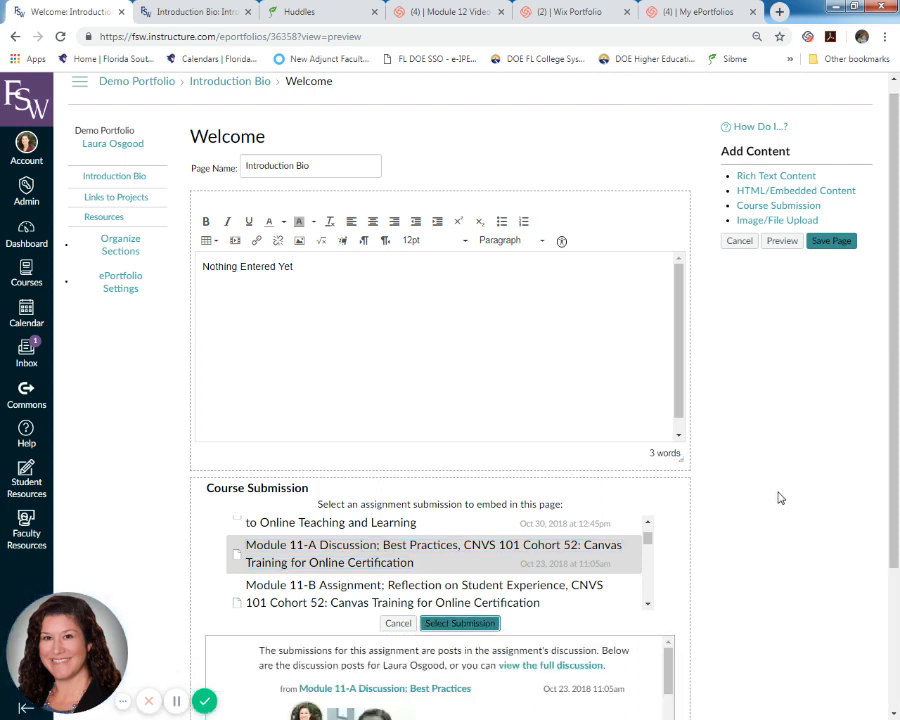
scroll(780, 498, down, 1)
scroll(779, 498, down, 2)
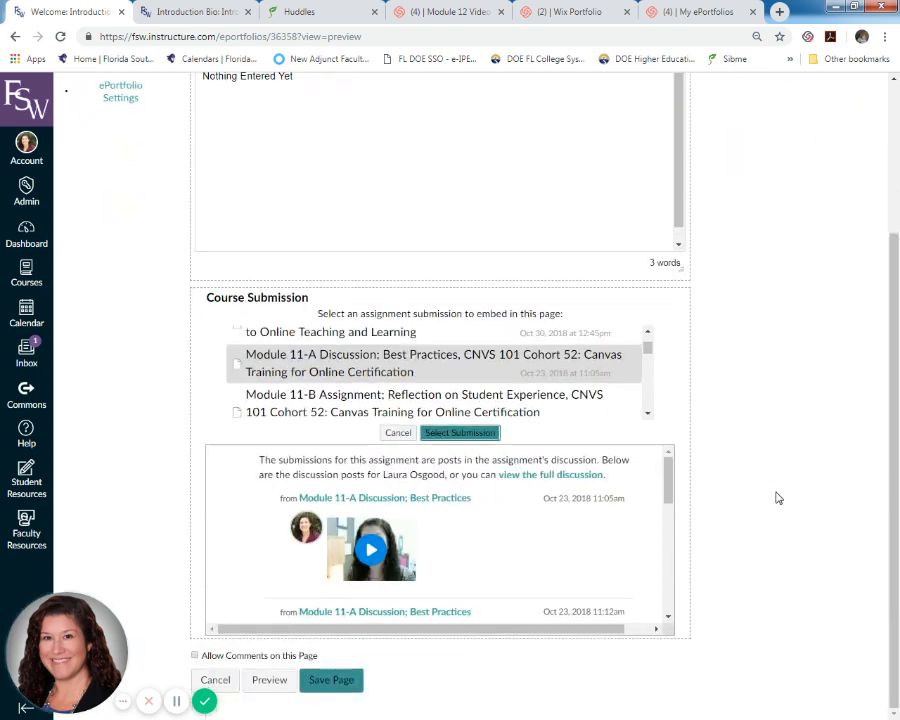
- Delete the default text block containing "Nothing Entered Yet" from the page
scroll(776, 553, up, 3)
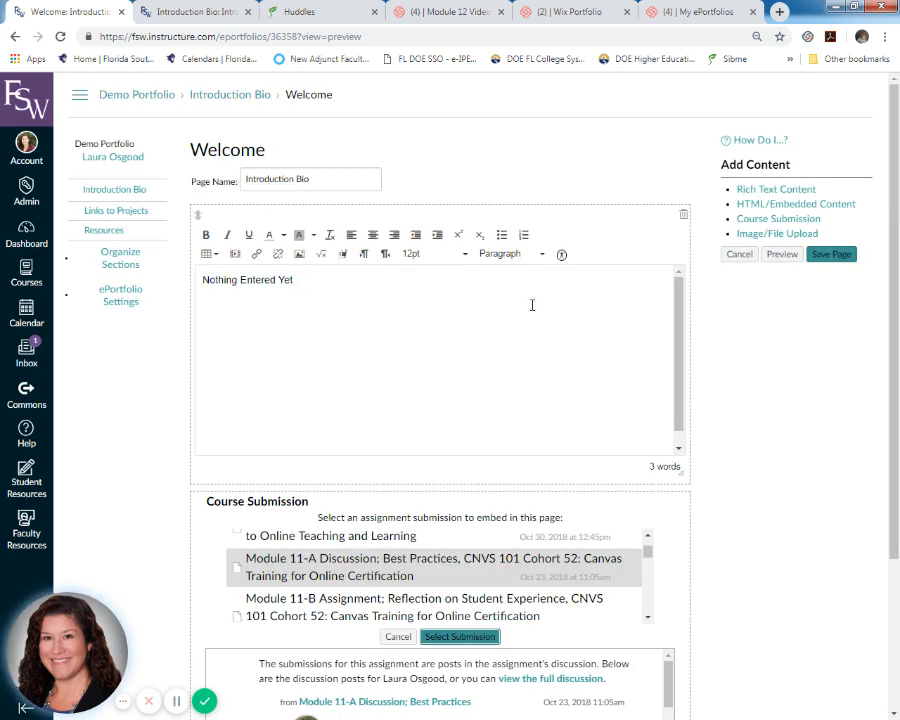
click(684, 218)
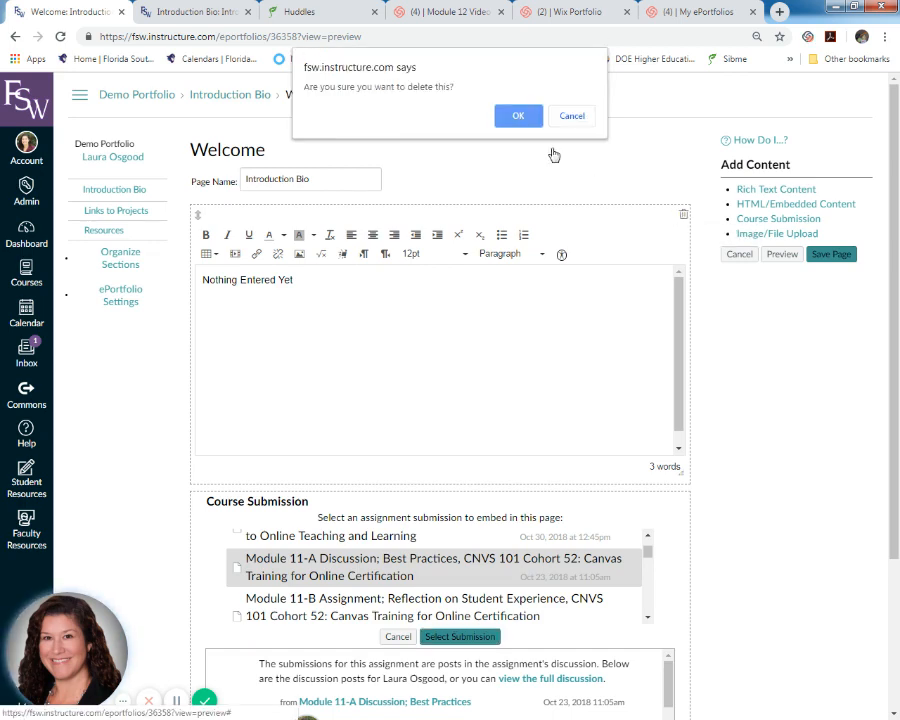
click(518, 117)
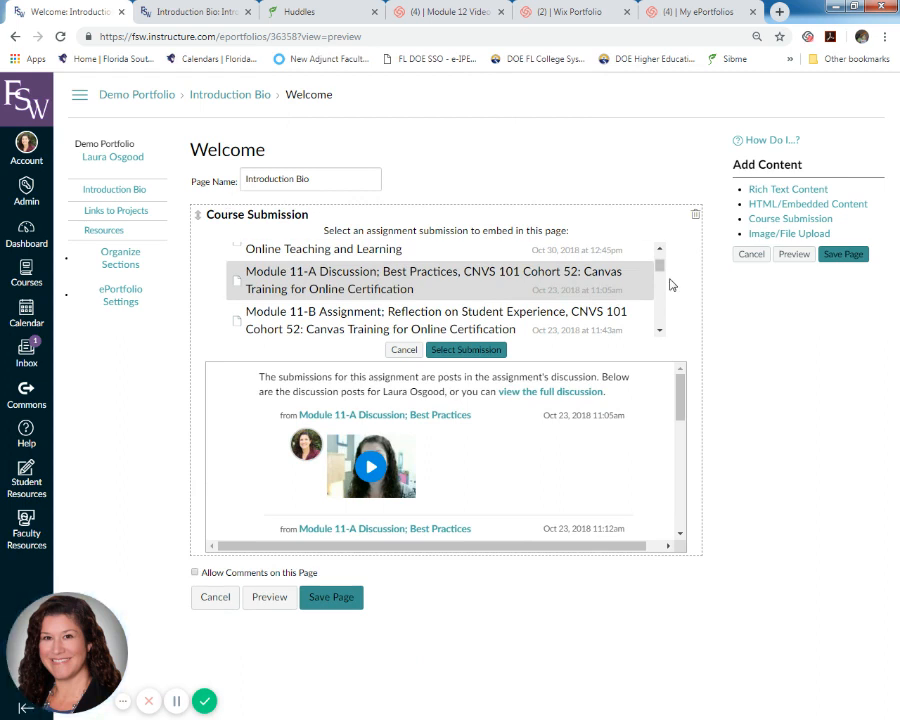
click(779, 220)
scroll(695, 498, down, 2)
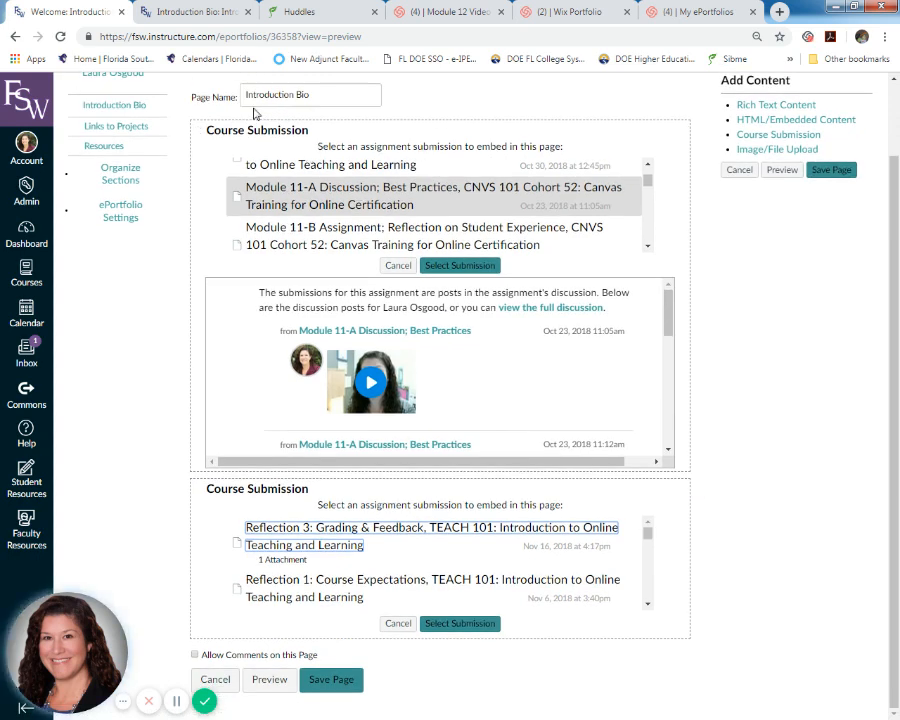
click(201, 18)
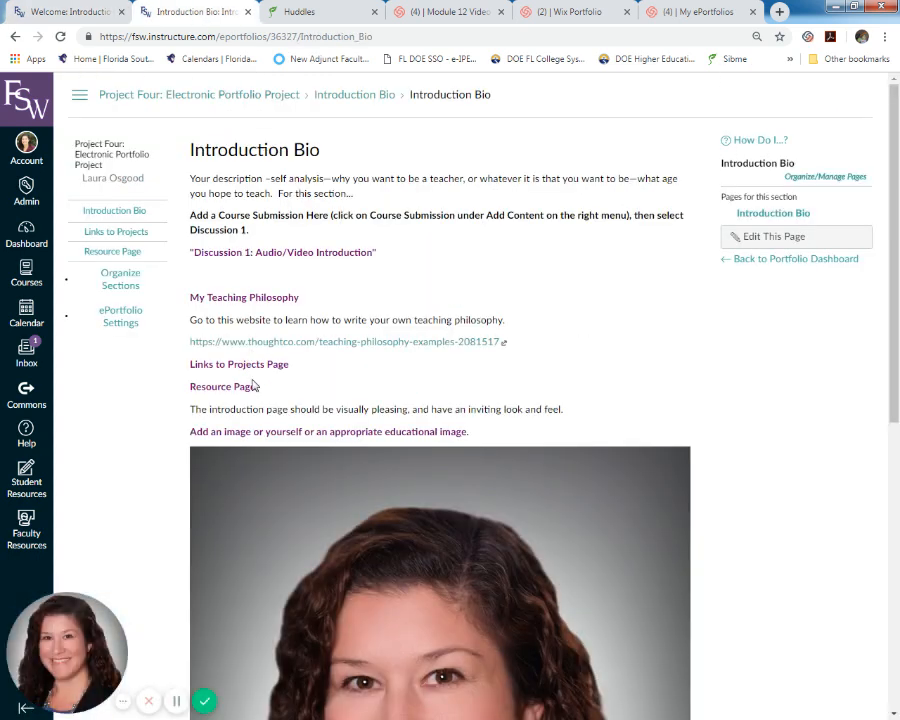
click(70, 12)
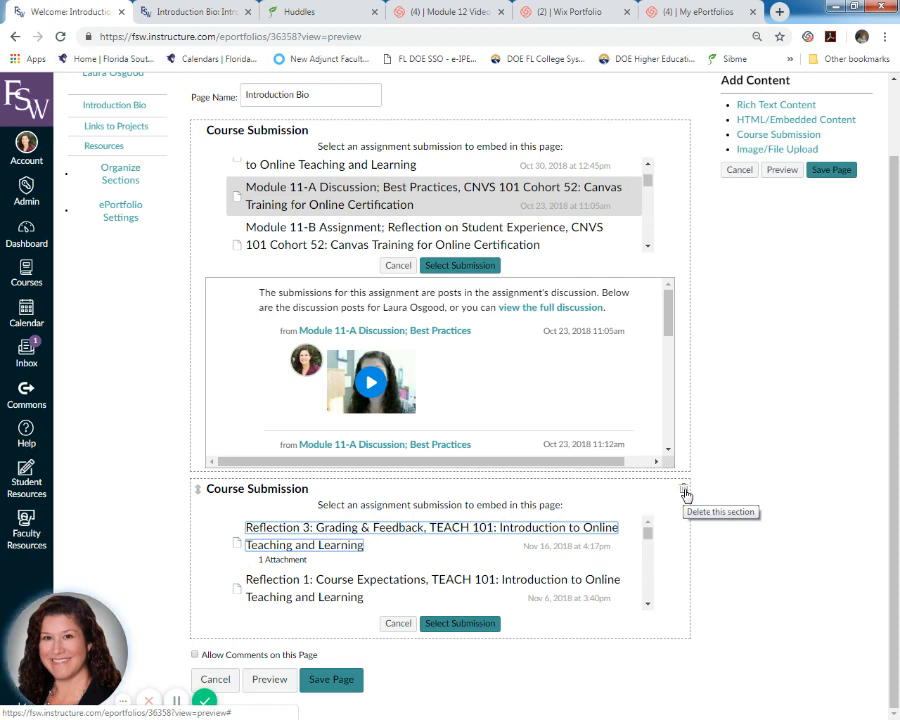
click(684, 490)
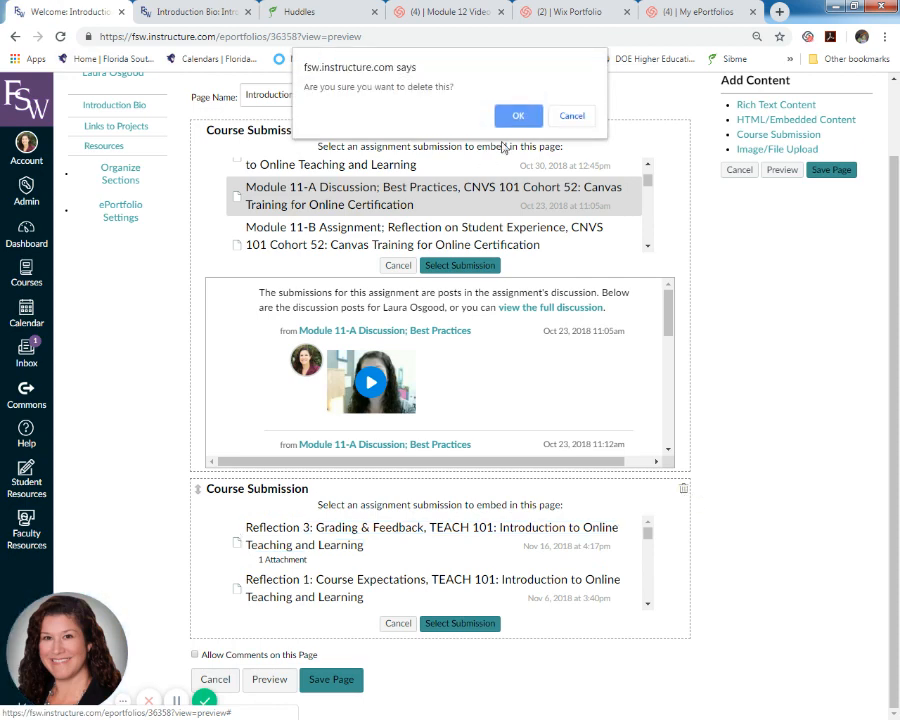
click(518, 115)
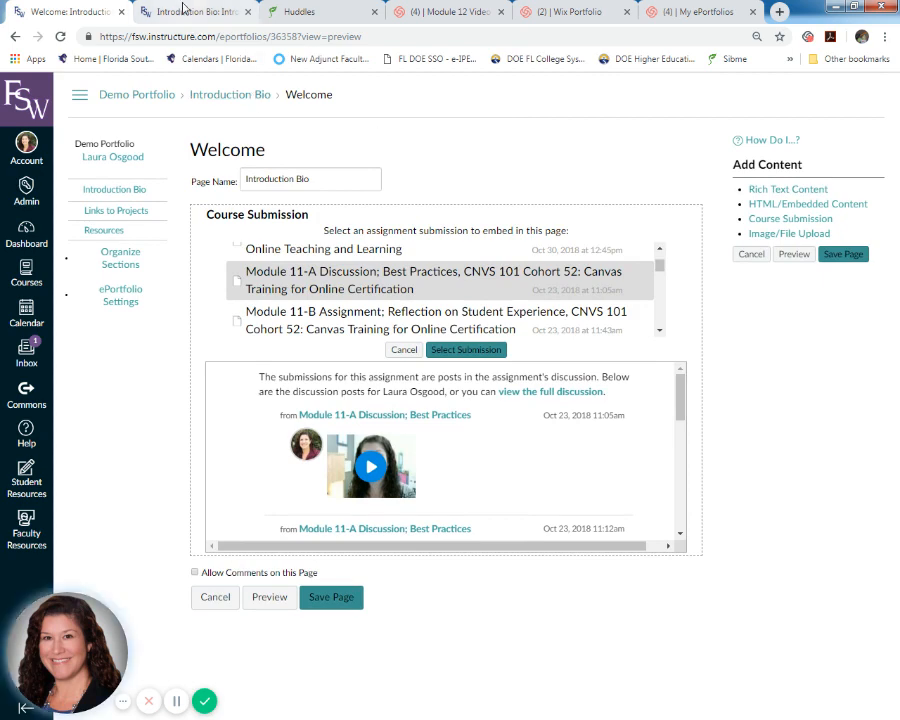
- Add a Rich Text Content block below the embedded submission, consulting the Project Four sample portfolio's Introduction Bio page as a reference
click(183, 10)
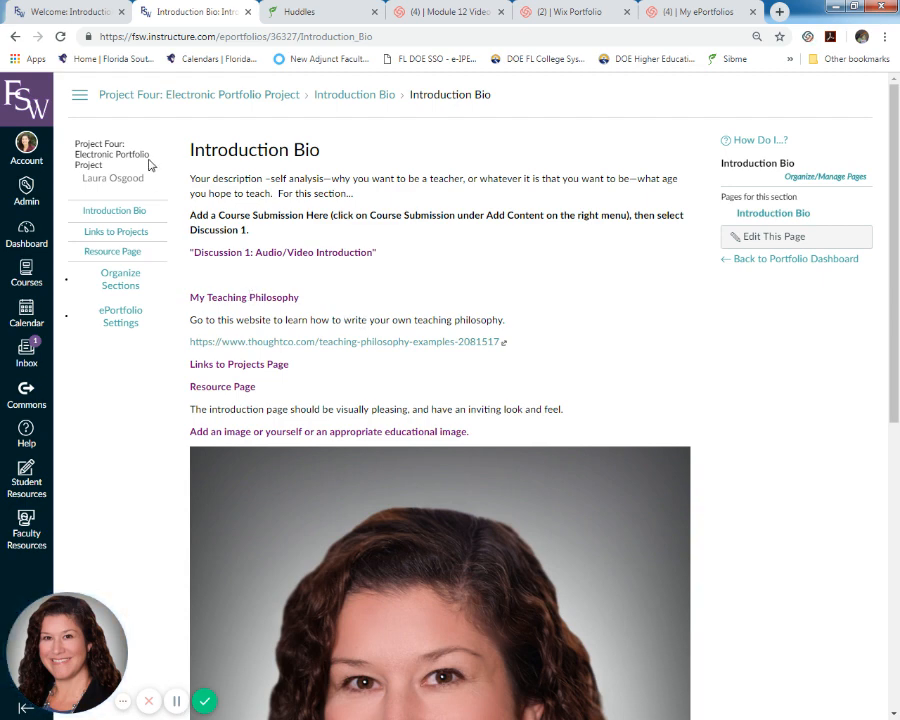
click(57, 11)
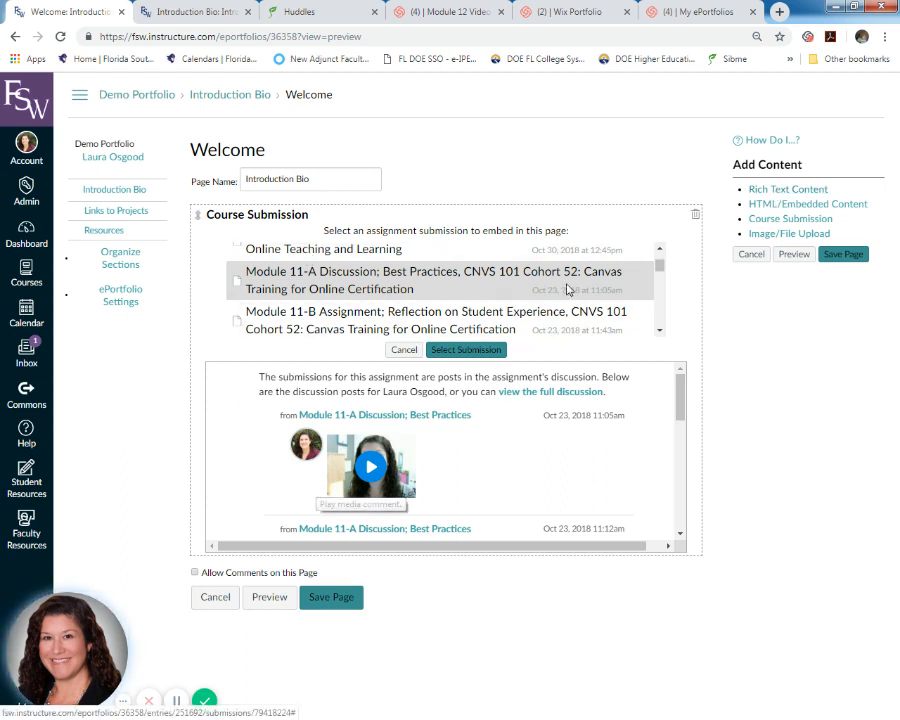
click(781, 190)
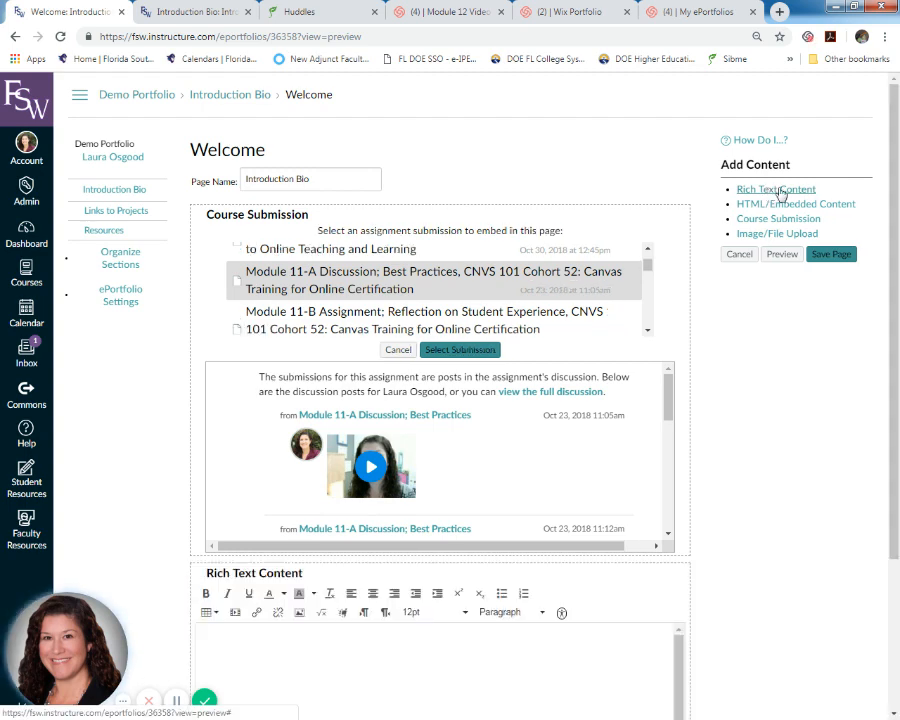
scroll(770, 324, down, 3)
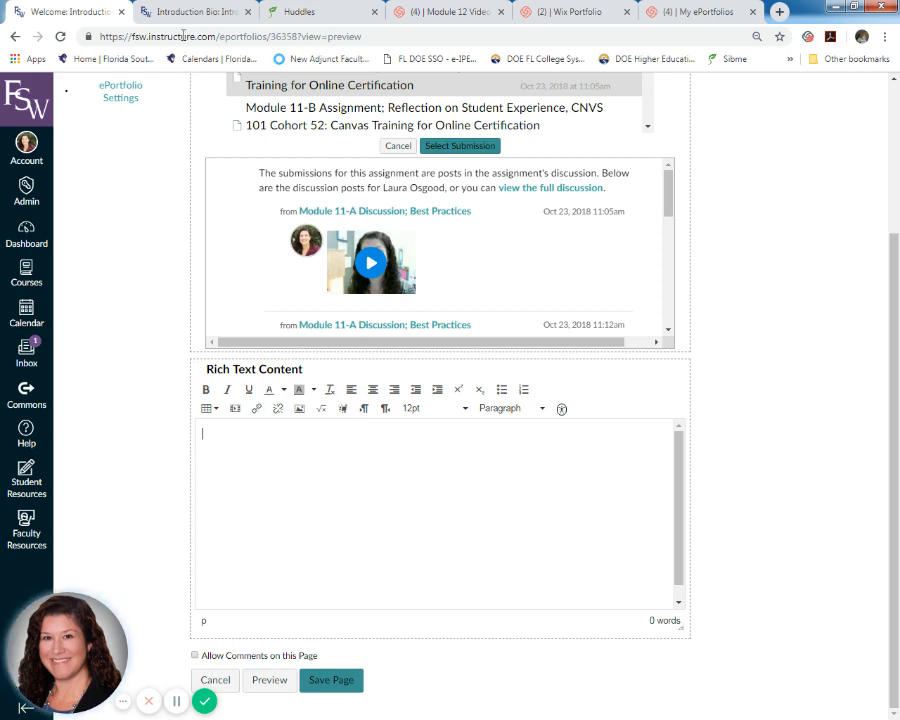
click(190, 14)
click(91, 15)
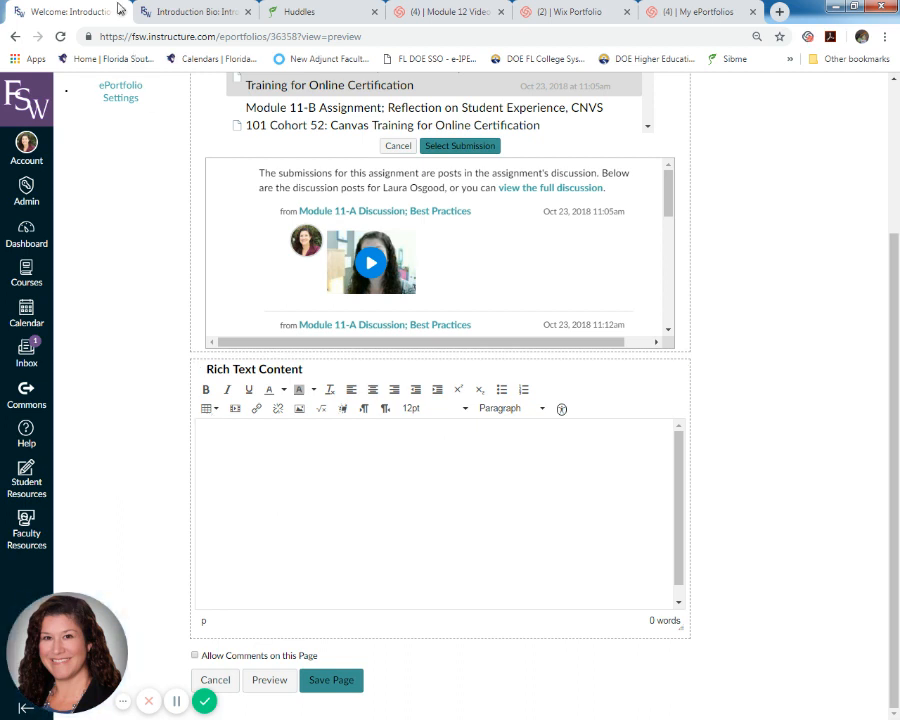
- Open the thoughtco.com teaching philosophy link from the sample portfolio's Introduction Bio page in a separate browser tab
click(178, 12)
right_click(411, 342)
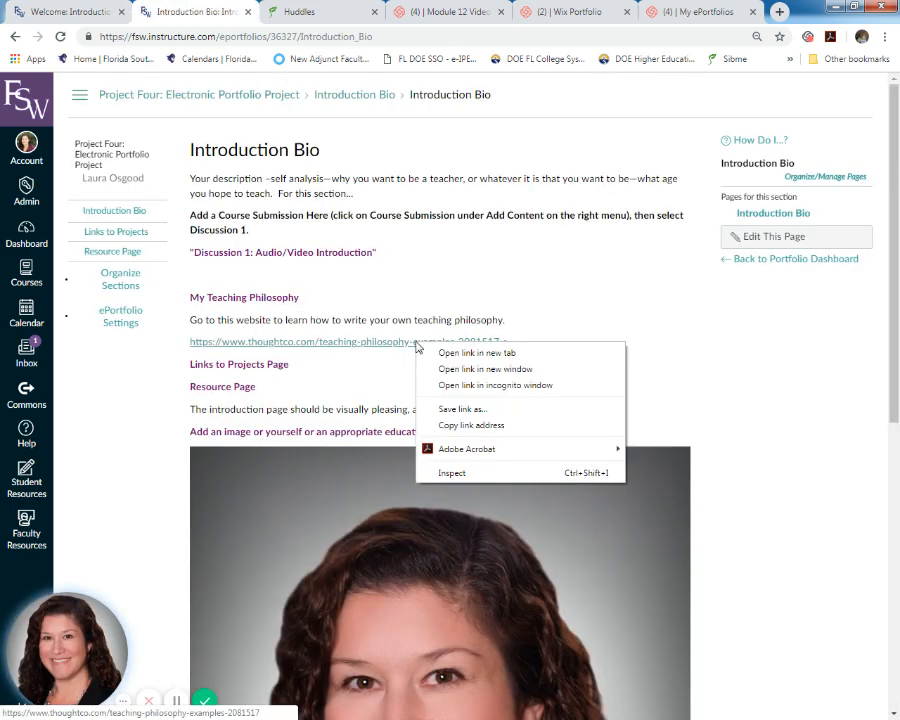
click(462, 352)
click(272, 13)
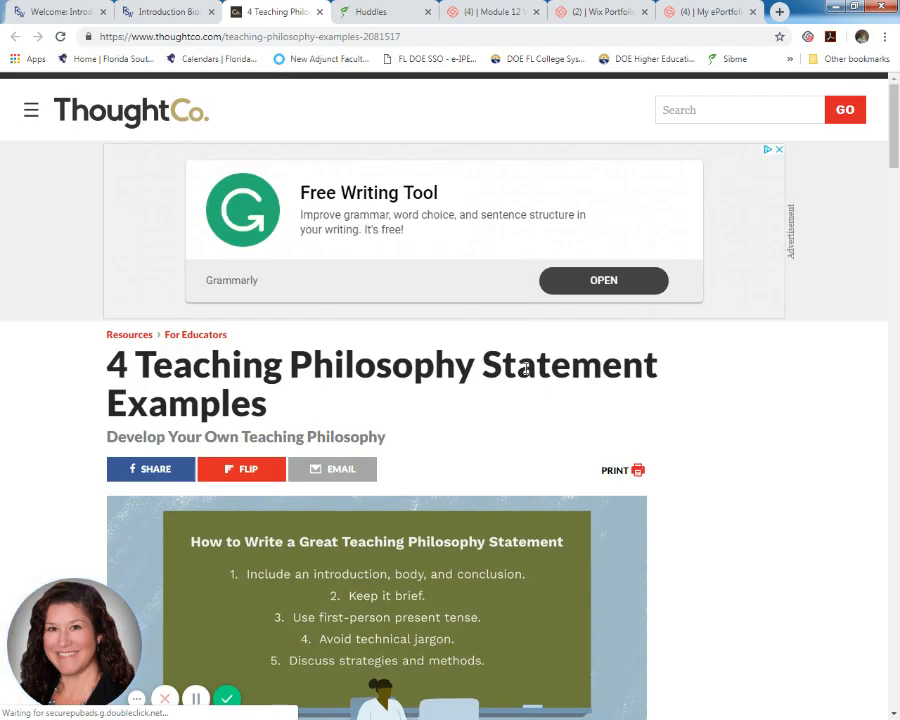
- Review the teaching philosophy article's sample statements, its required components and its formatting rules
scroll(600, 425, down, 1)
scroll(600, 425, down, 5)
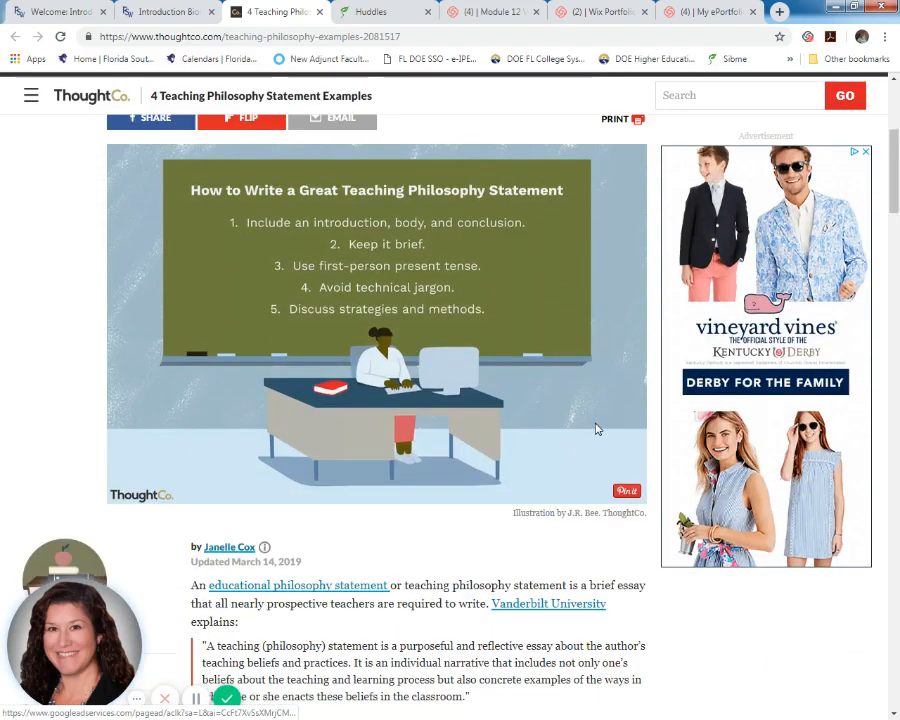
scroll(597, 428, down, 4)
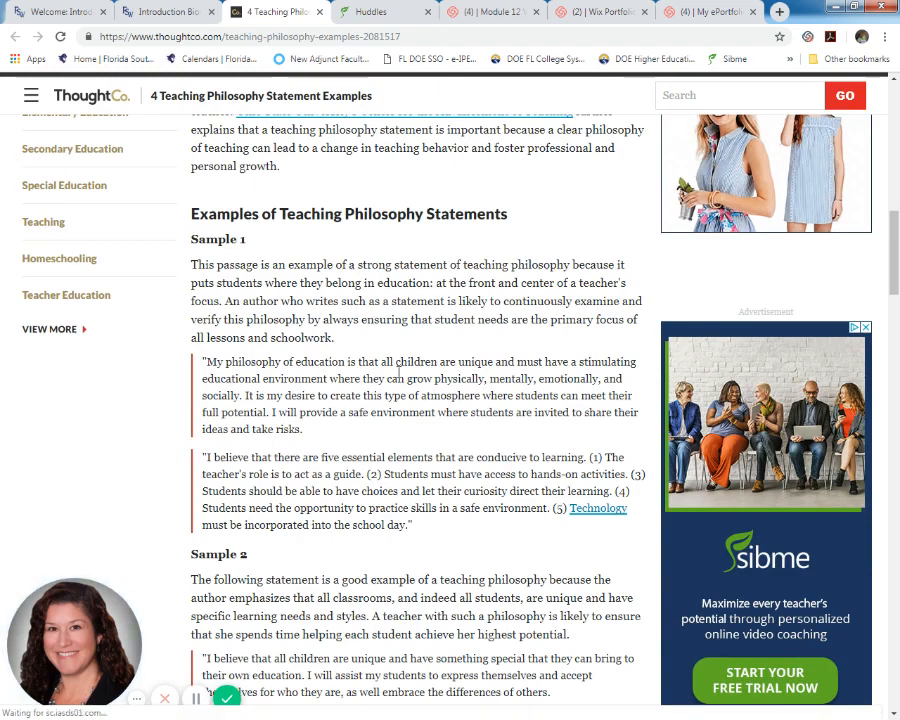
scroll(364, 358, down, 2)
scroll(366, 362, down, 9)
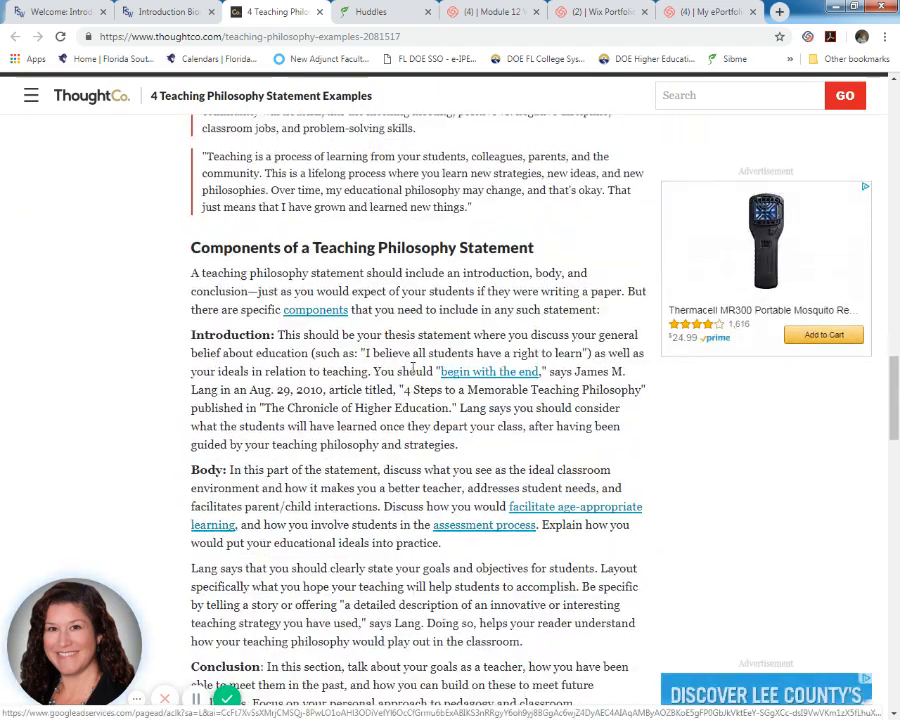
scroll(410, 364, down, 2)
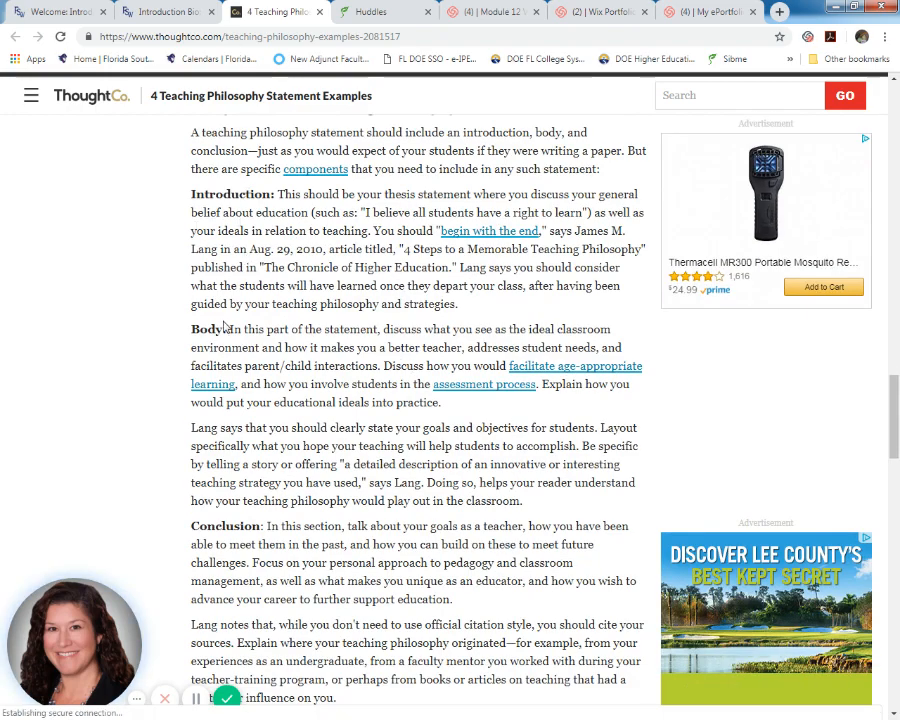
scroll(419, 524, down, 5)
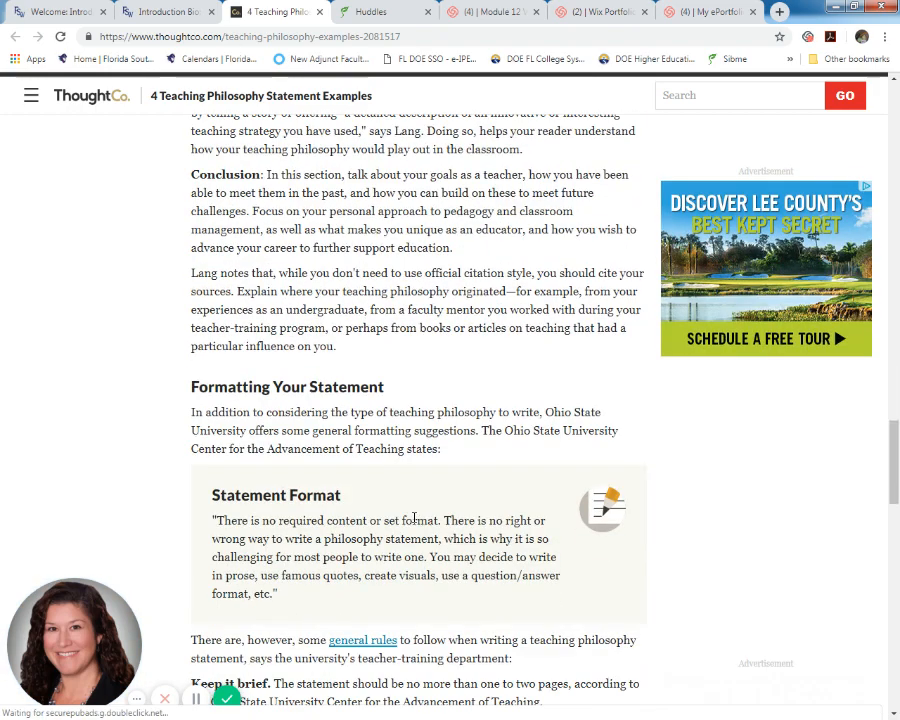
scroll(412, 514, down, 2)
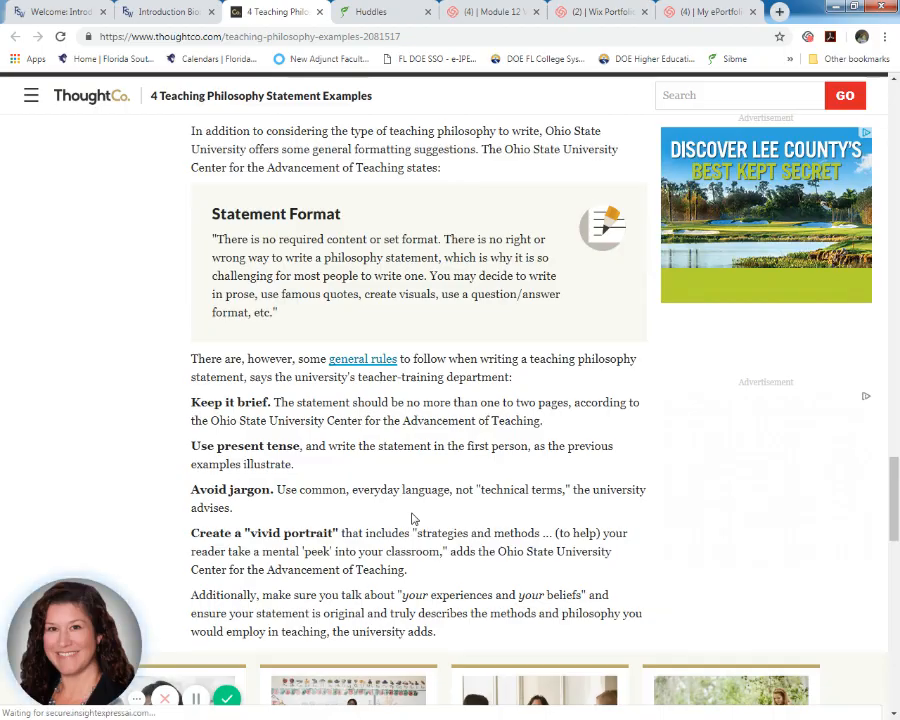
scroll(414, 518, down, 2)
scroll(416, 515, up, 20)
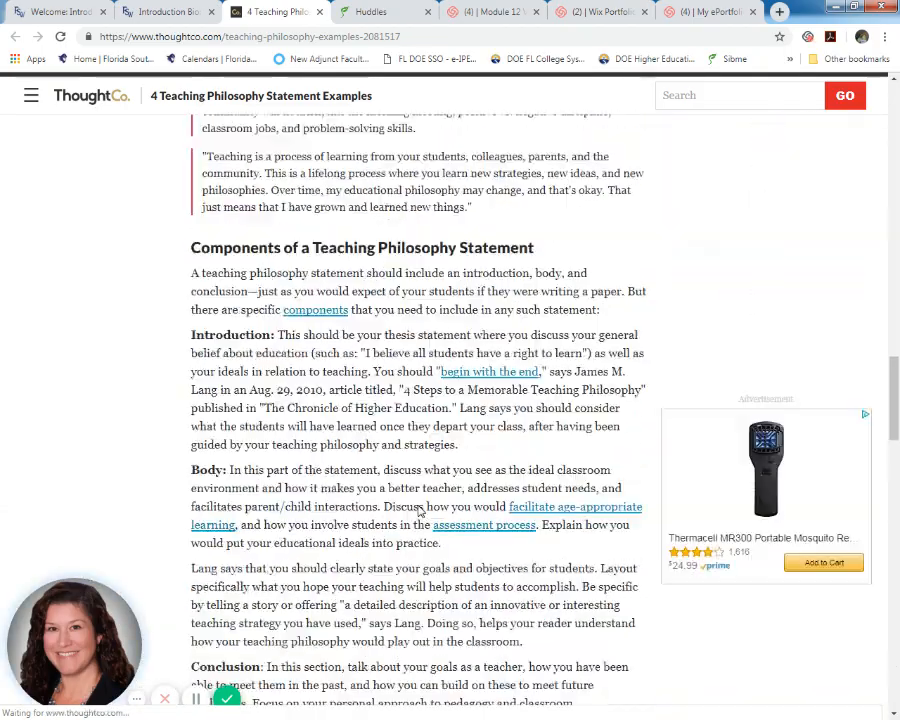
scroll(420, 511, up, 6)
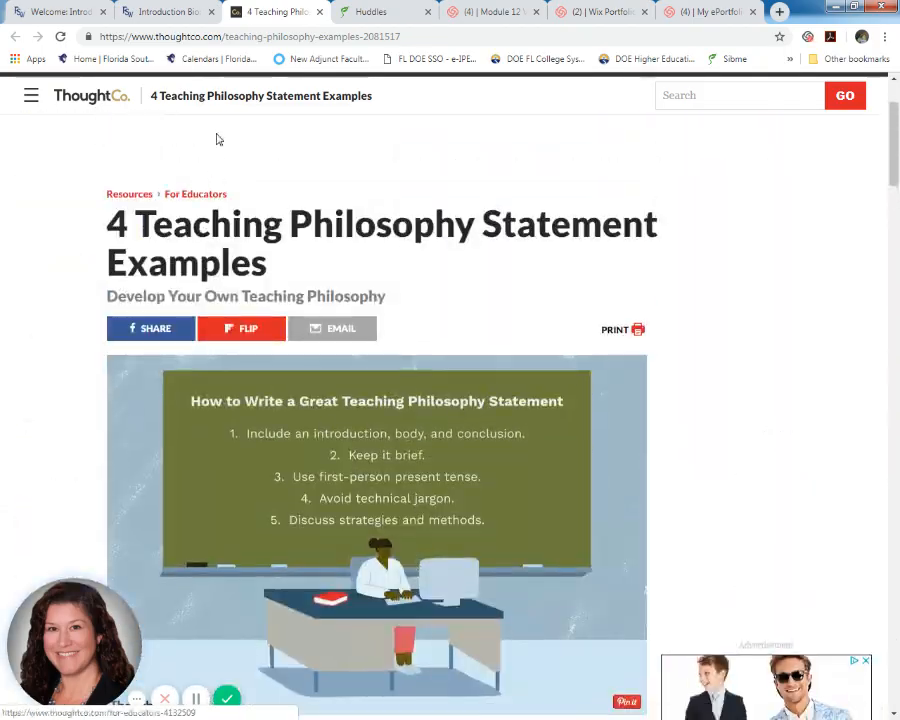
- Return to the Demo Portfolio page editor and enter a line of random placeholder text in the Rich Text Content block
click(160, 12)
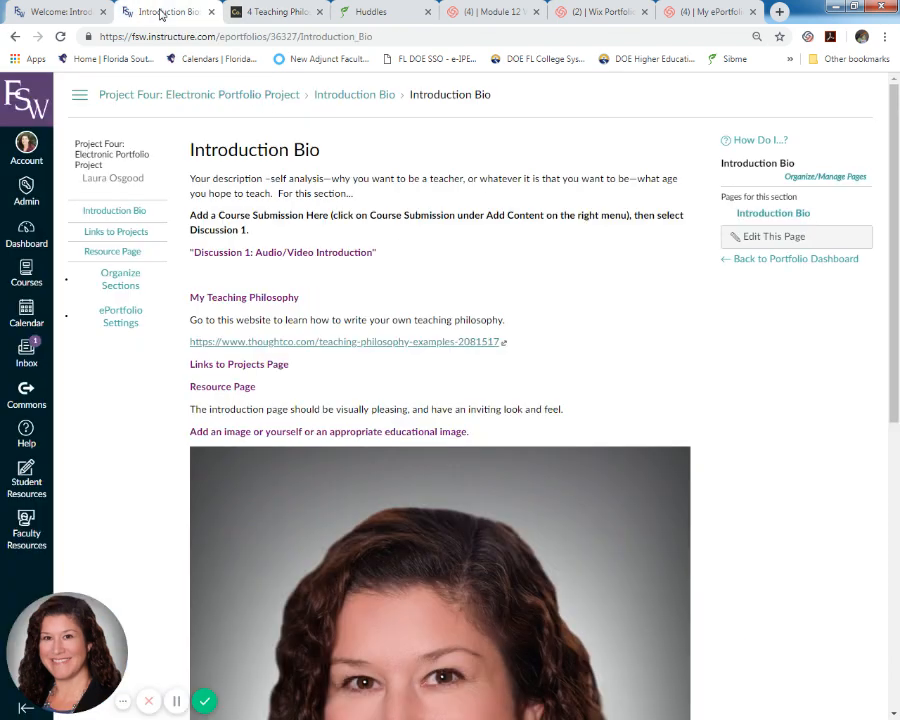
click(78, 12)
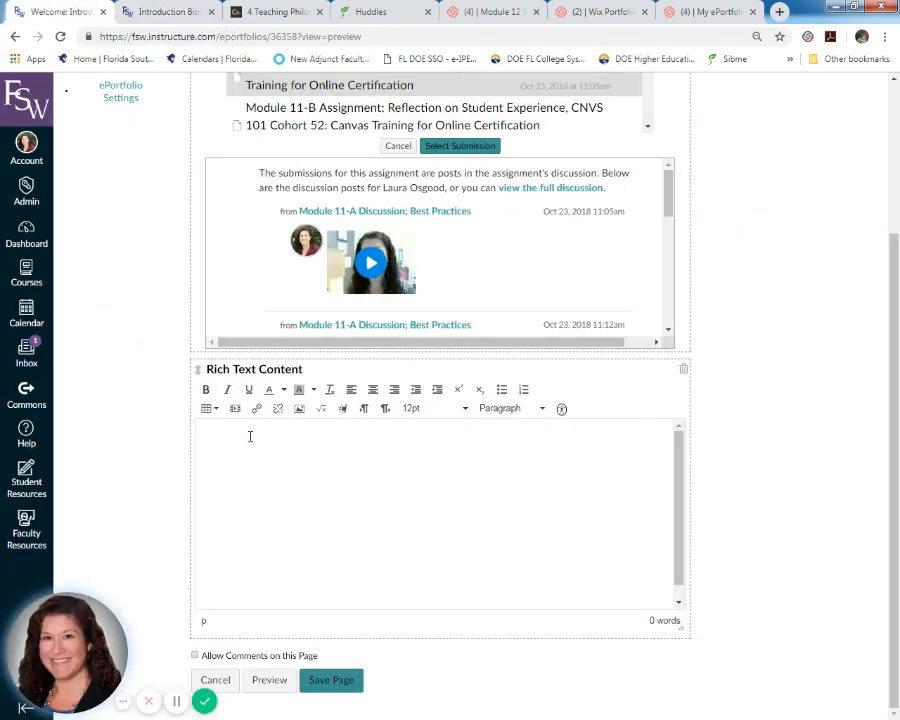
text(nvkldj vfkl n .mc.lajkclvnf m.lxjkksclnfl)
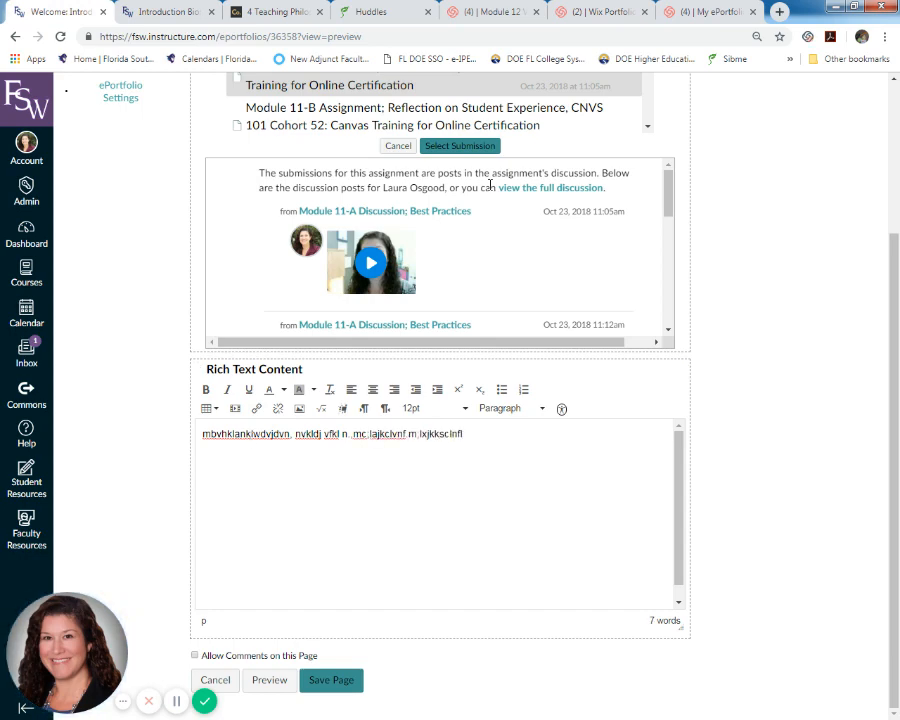
scroll(804, 315, up, 3)
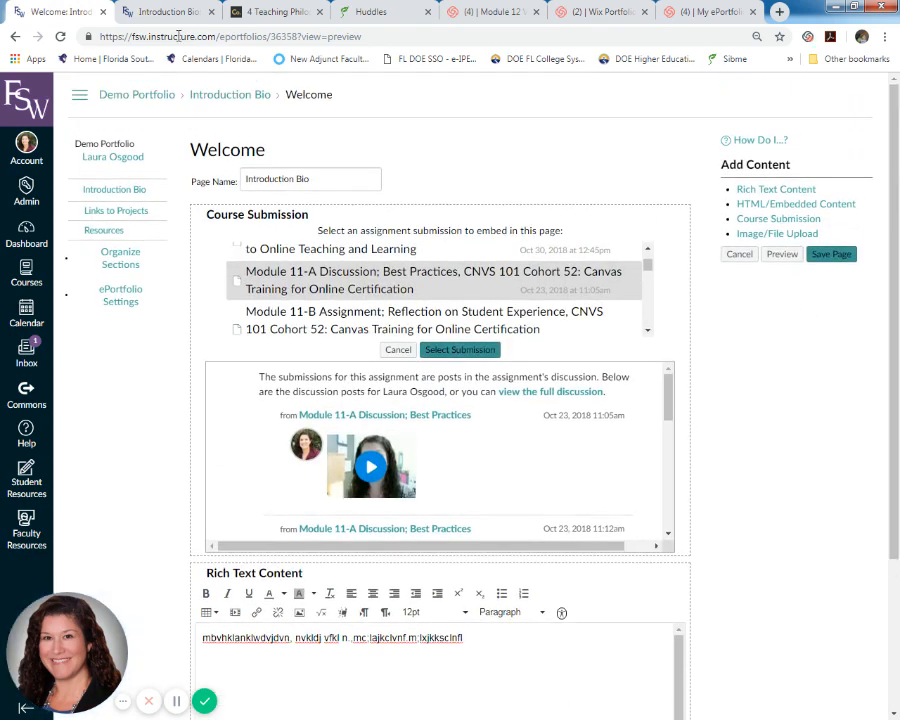
- Review the Project Four sample portfolio's Introduction Bio page for its page links and image requirement
click(165, 11)
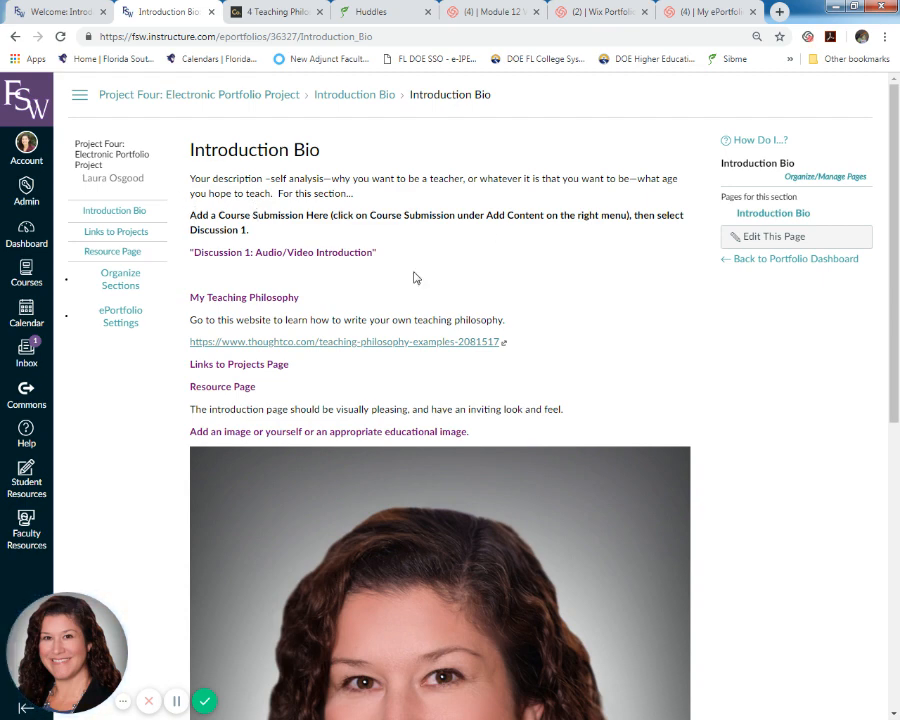
scroll(603, 272, down, 1)
scroll(599, 268, down, 1)
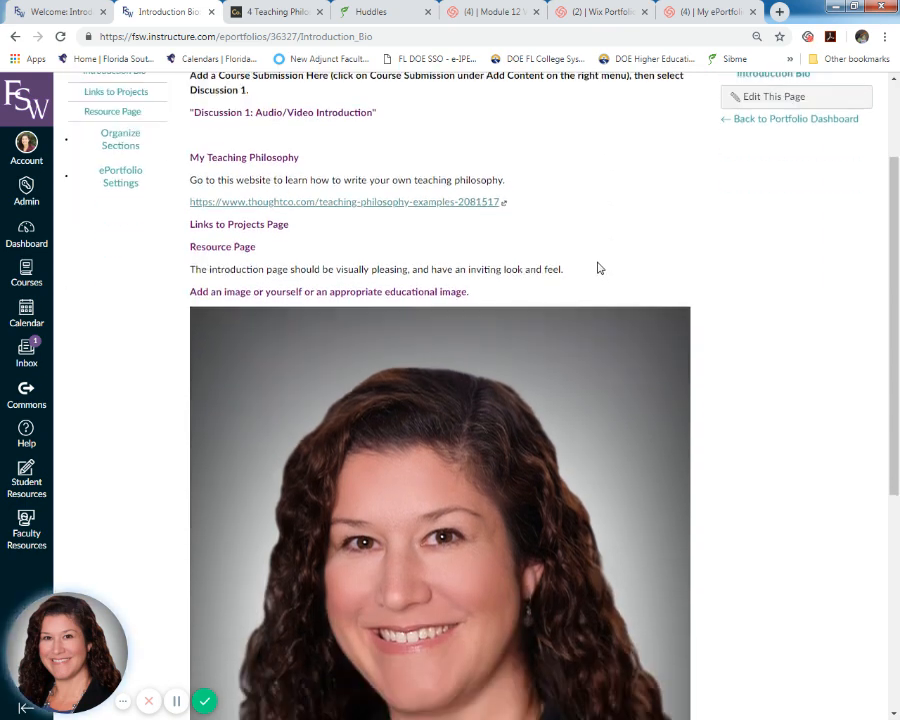
scroll(681, 315, up, 1)
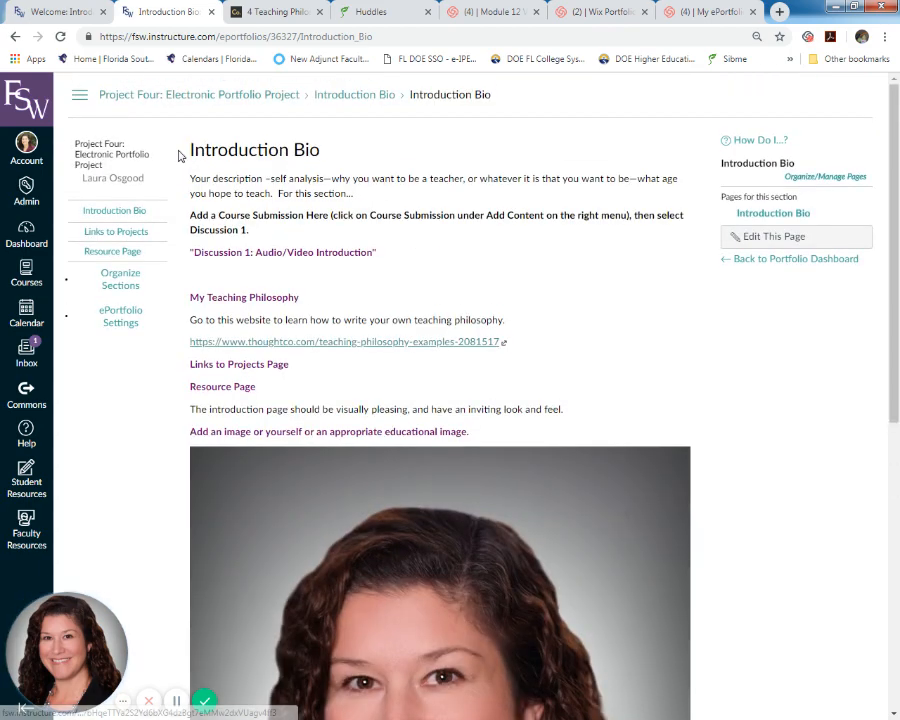
- Return to the Demo Portfolio page editor and add a second Rich Text Content block below the placeholder text block
click(45, 12)
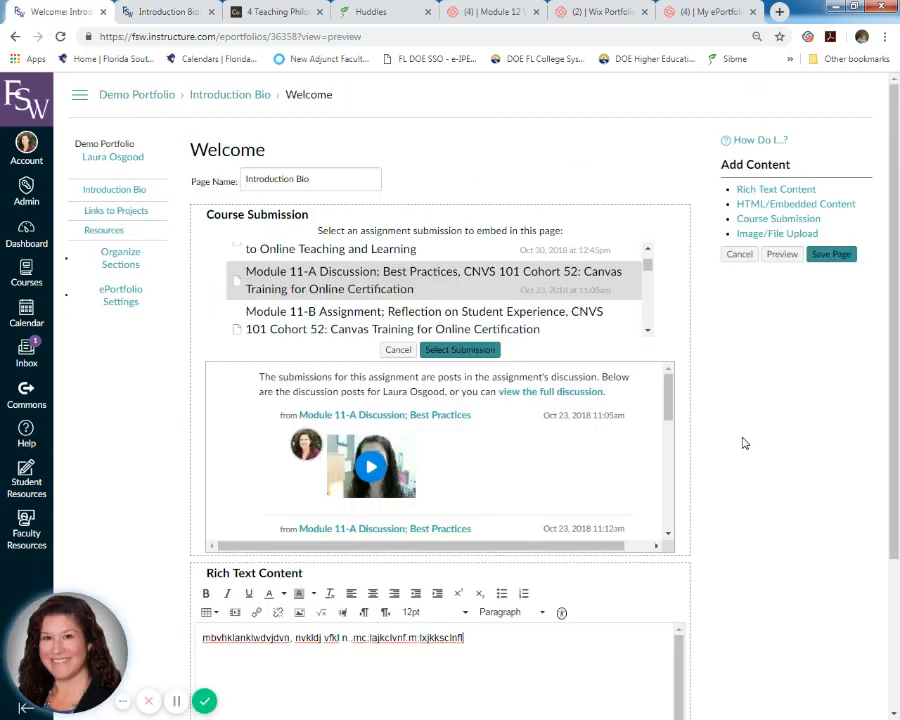
scroll(740, 440, down, 3)
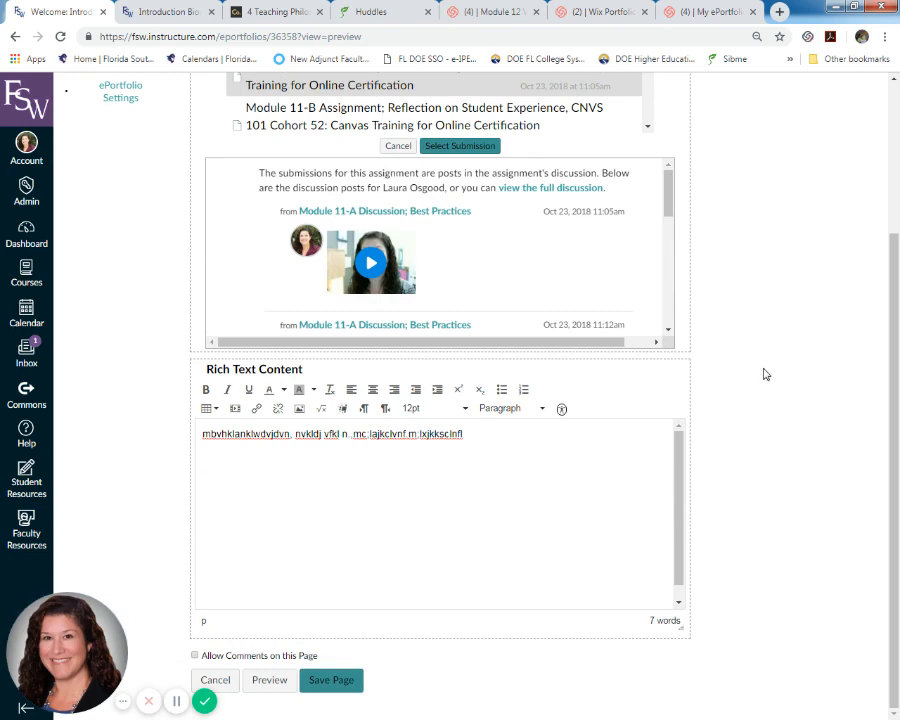
scroll(765, 374, up, 2)
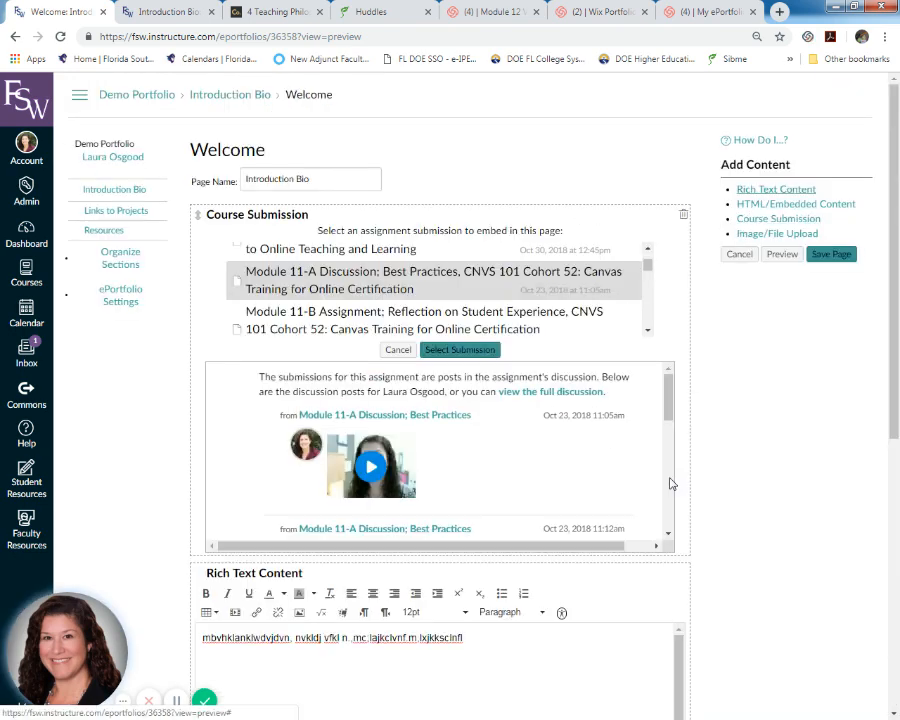
scroll(668, 480, down, 3)
scroll(806, 493, down, 2)
scroll(806, 493, down, 5)
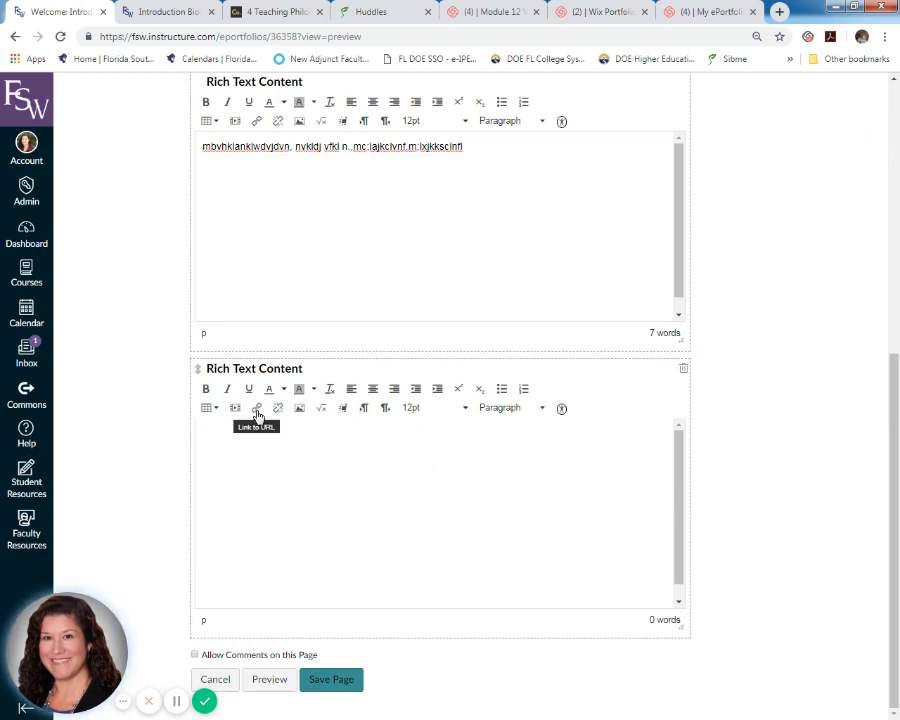
scroll(711, 483, up, 5)
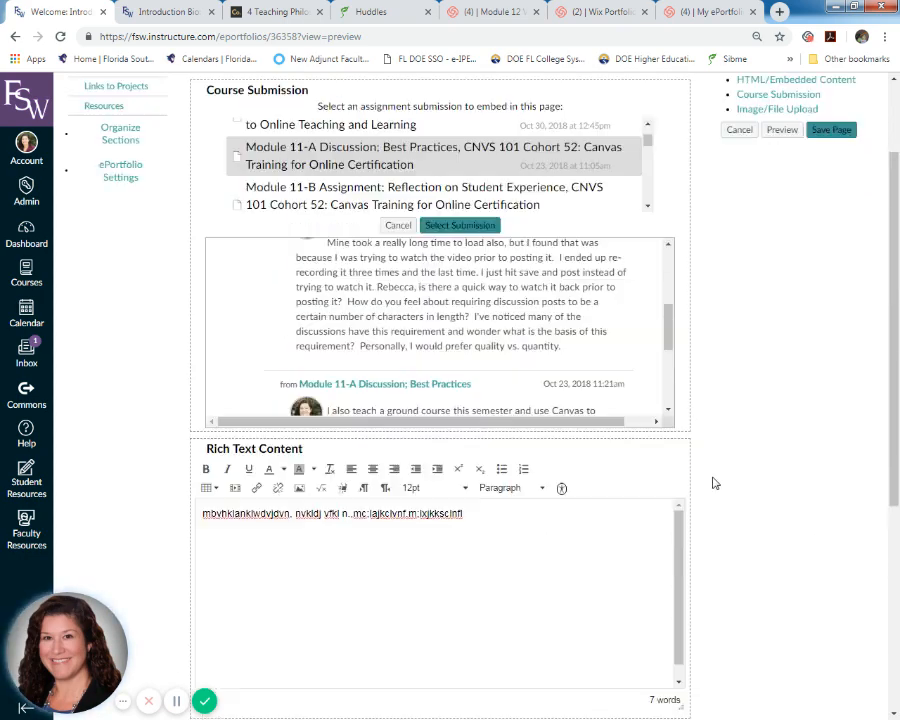
scroll(713, 483, up, 2)
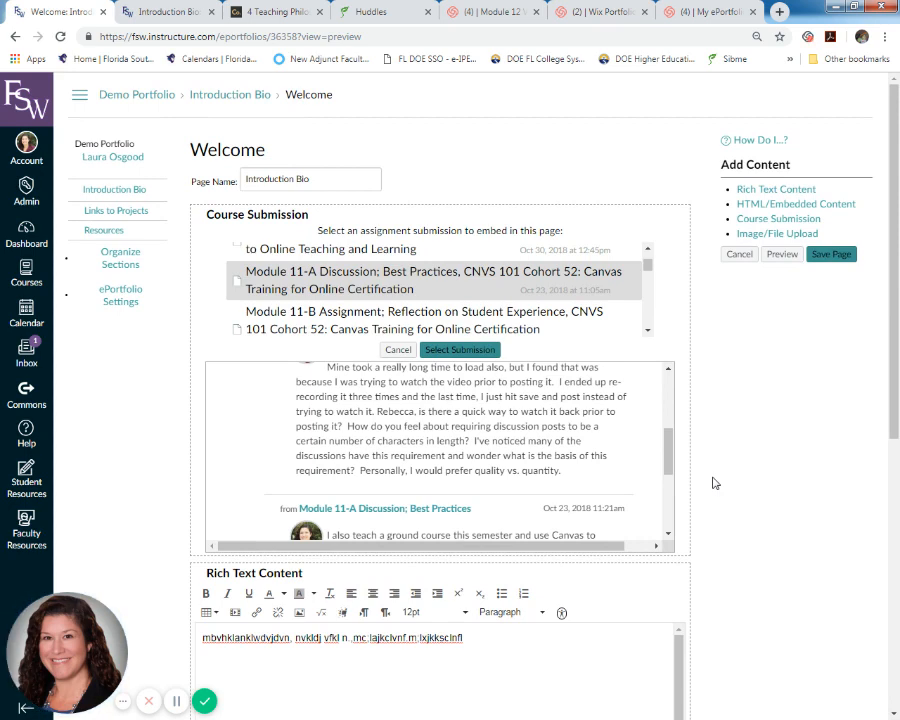
scroll(714, 483, down, 2)
scroll(714, 483, down, 3)
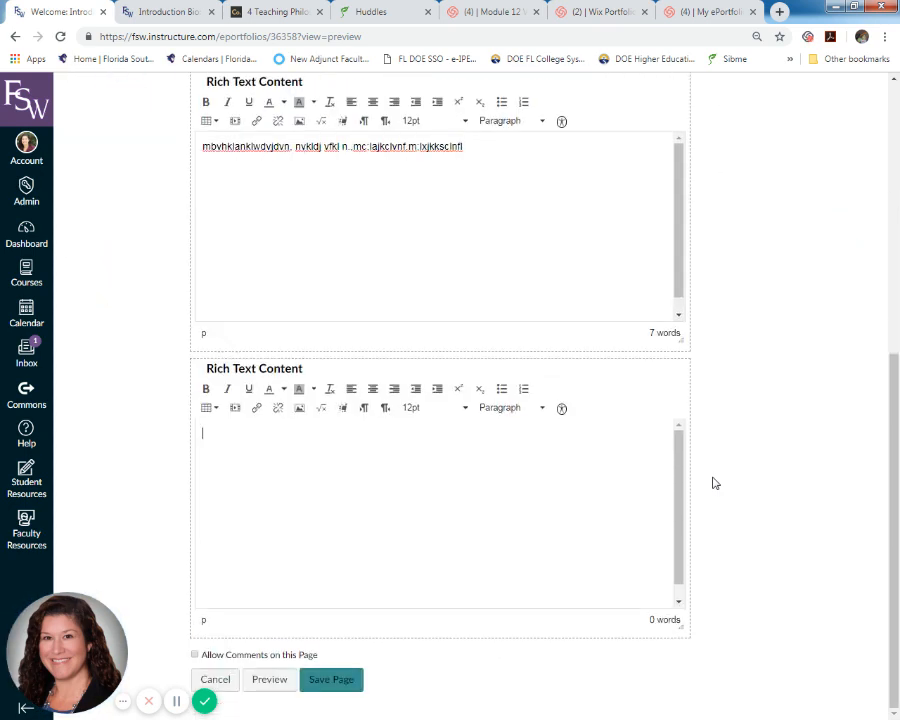
scroll(652, 533, up, 5)
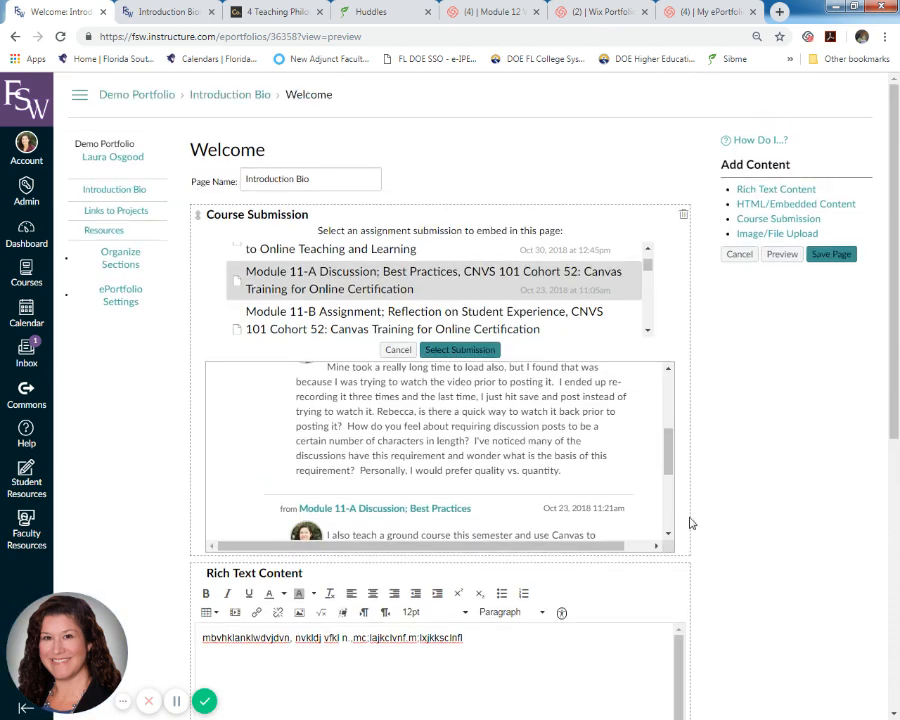
- Copy the link address of the Links to Projects section and enter "Link to Projects" in the empty Rich Text Content block
right_click(91, 217)
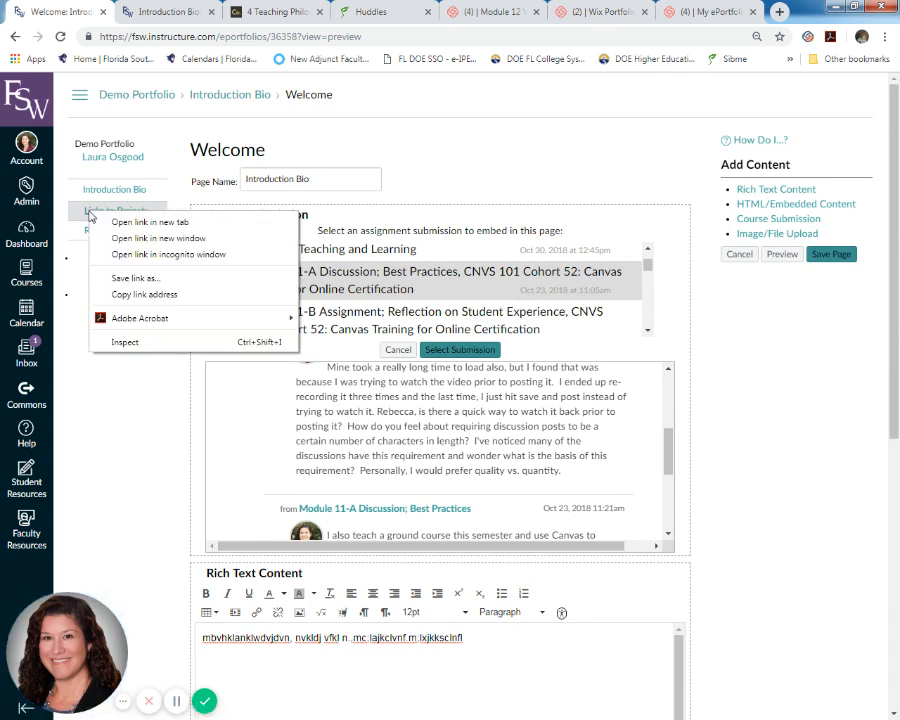
click(120, 294)
scroll(527, 425, down, 1)
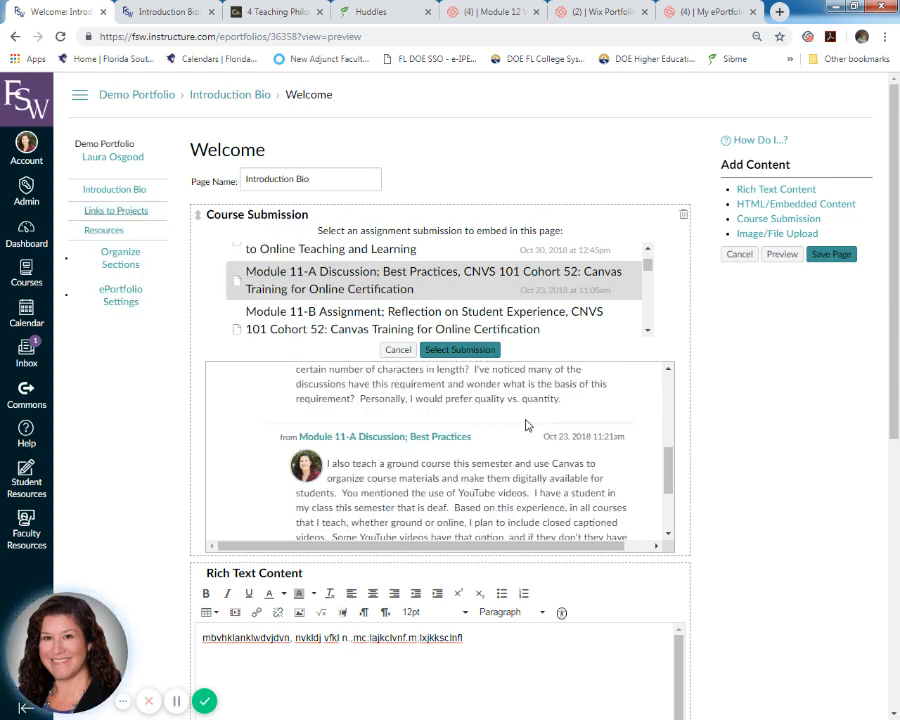
scroll(527, 425, down, 2)
scroll(703, 464, down, 5)
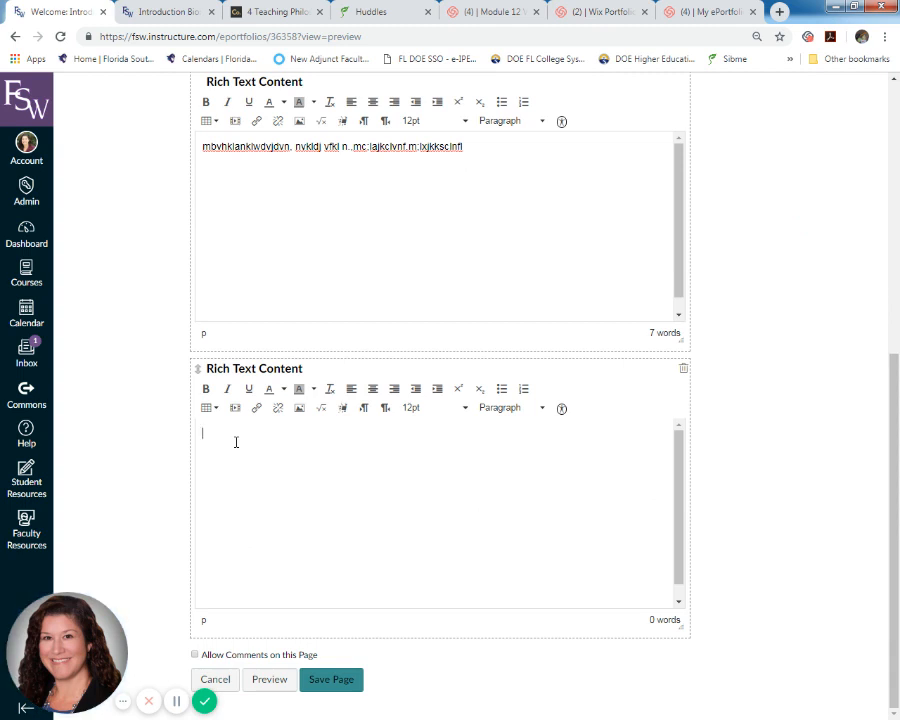
text(Link to Proh)
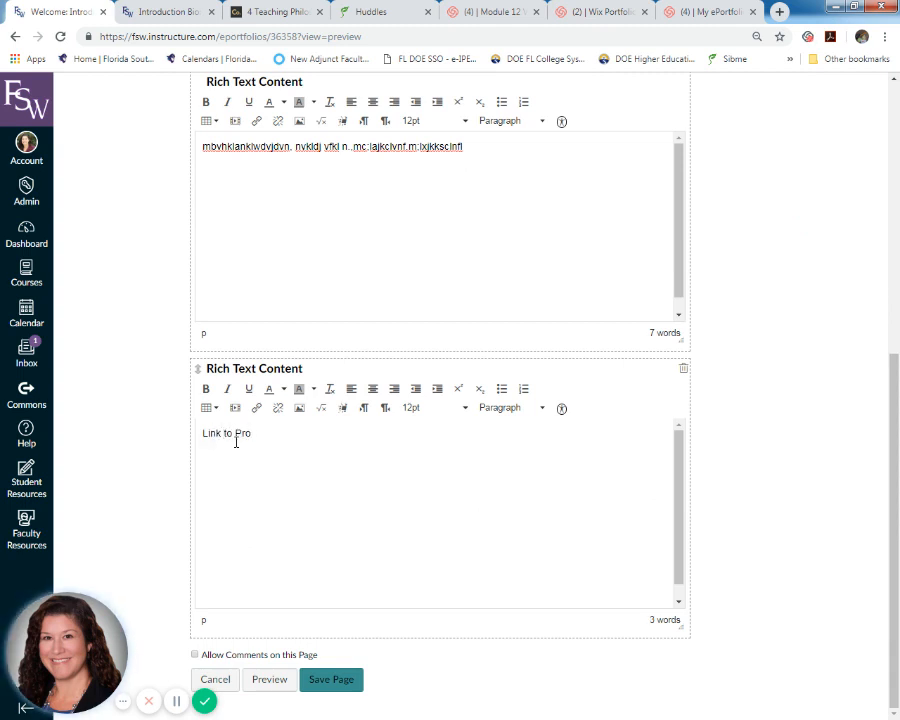
text(jects)
- Turn the "Link to Projects" text into a link to the copied section address and start a new line below it
drag(284, 430, 201, 432)
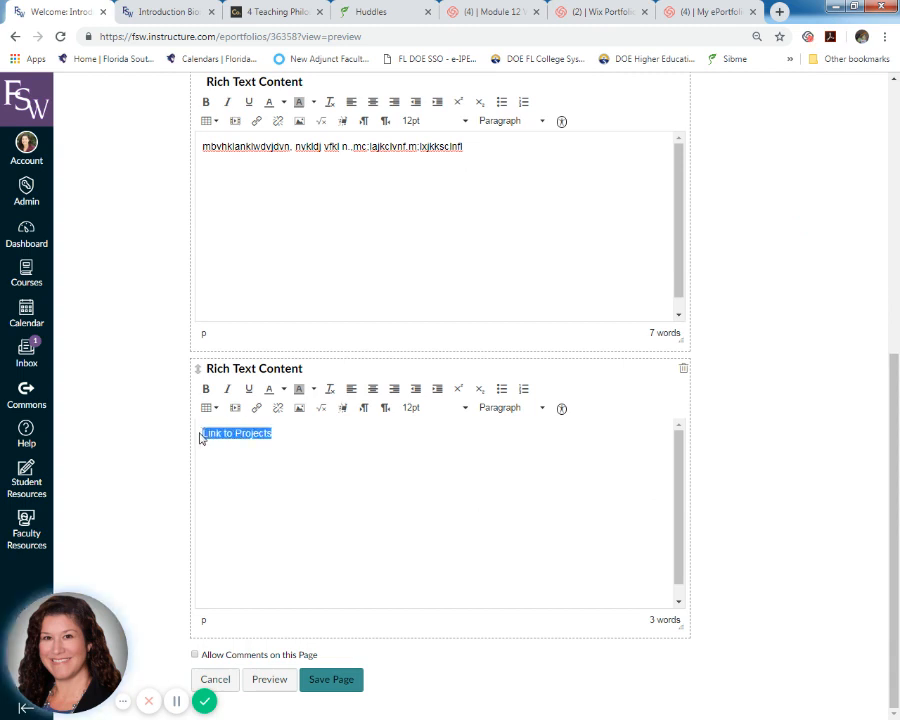
click(257, 412)
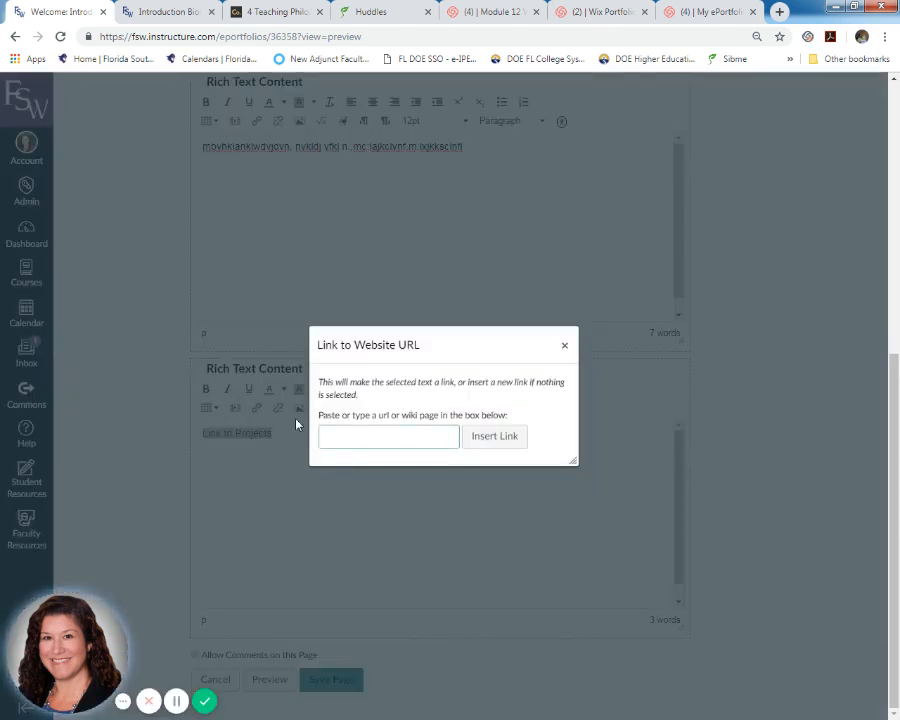
key(ctrl+v)
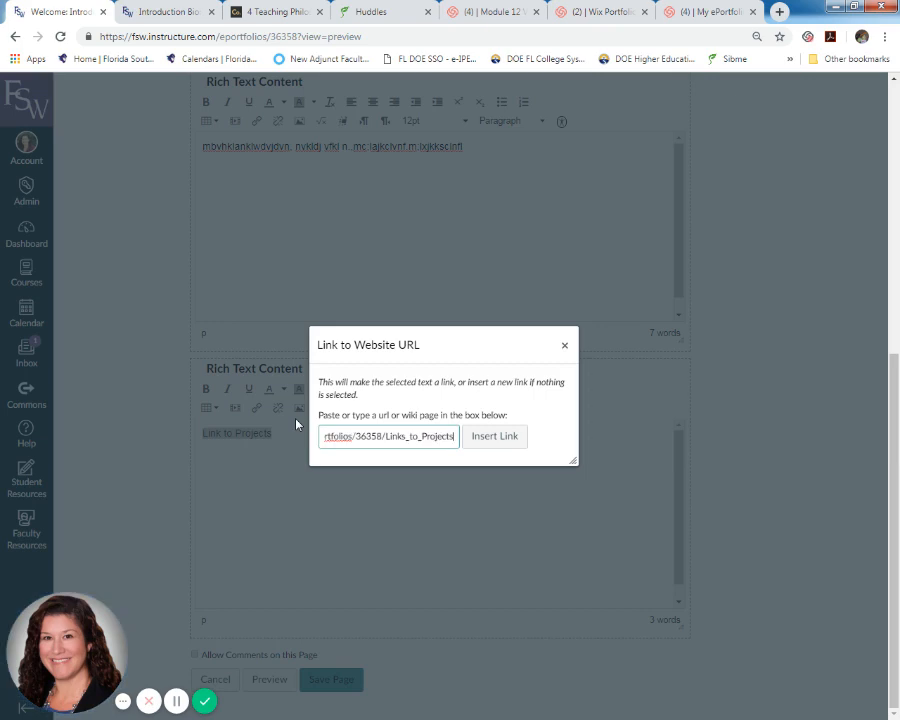
click(496, 437)
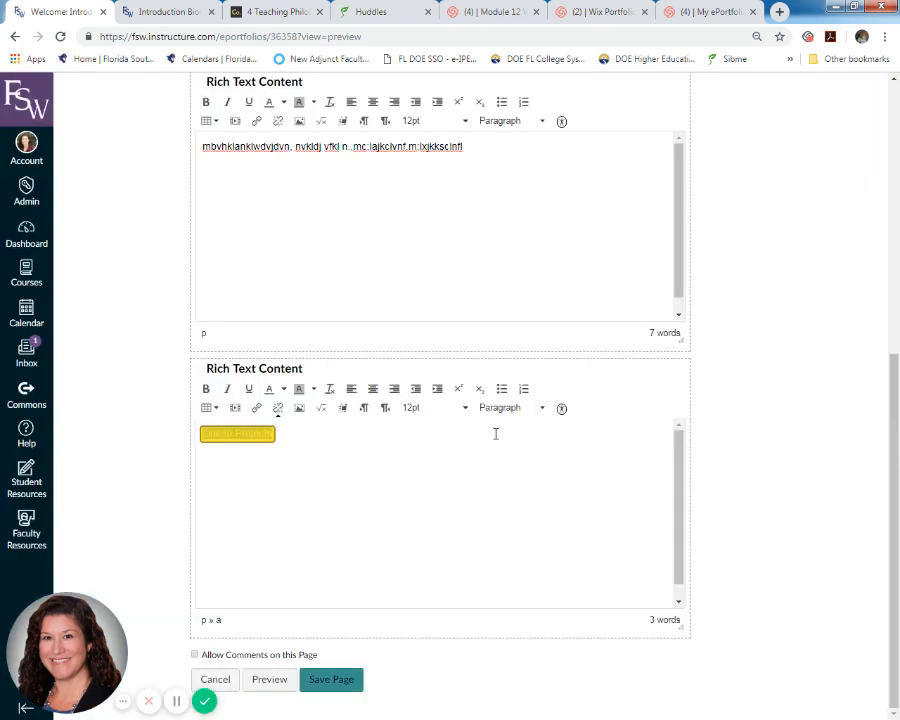
click(306, 435)
key(Return)
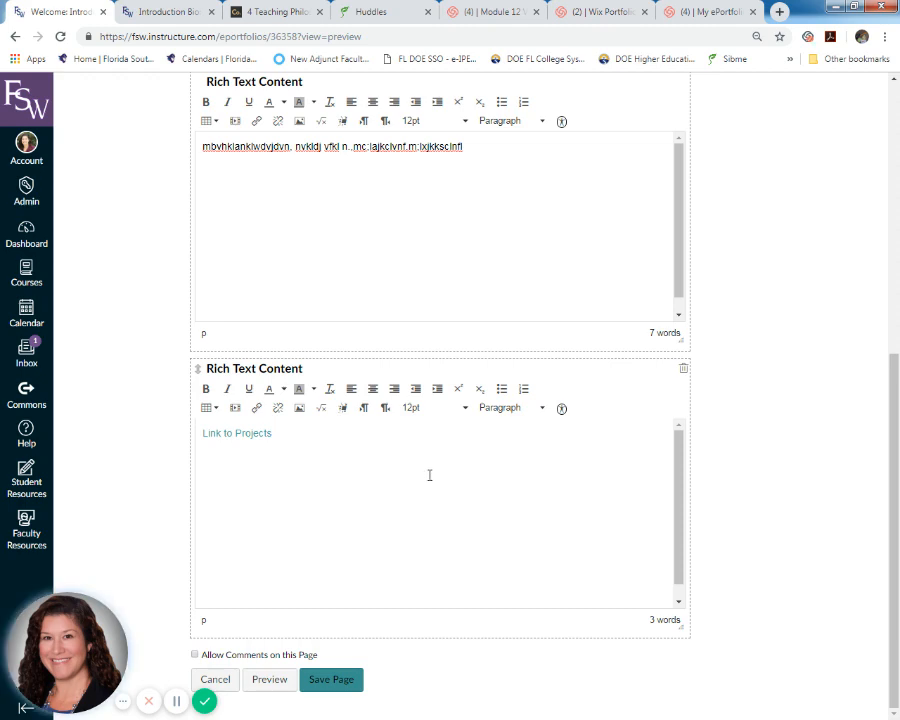
- Copy the link address of the Resources section and enter "Resources" on the line below the projects link
scroll(429, 475, up, 5)
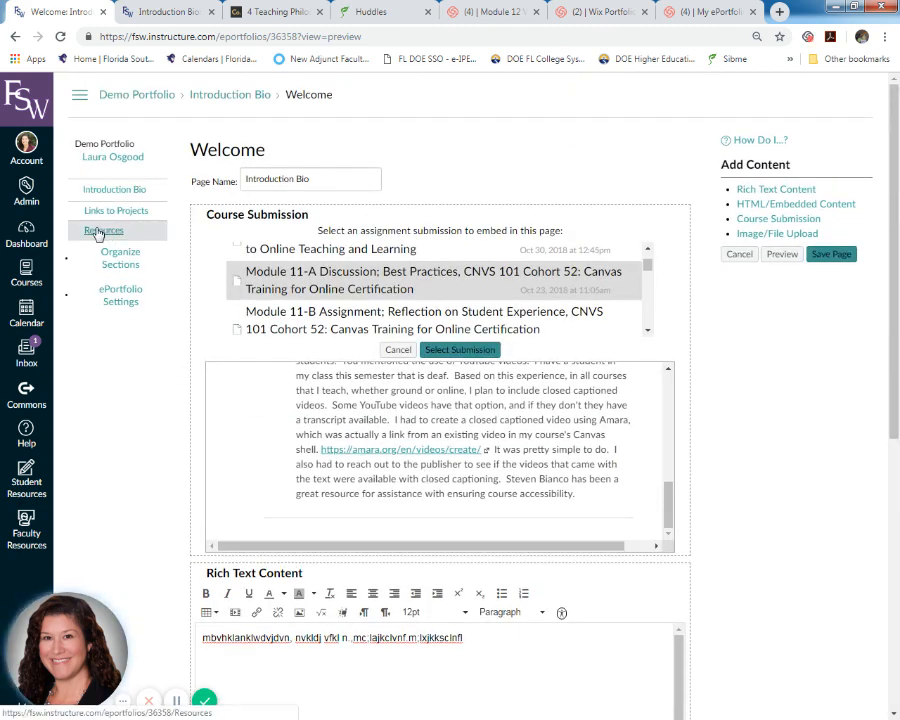
right_click(94, 235)
click(128, 312)
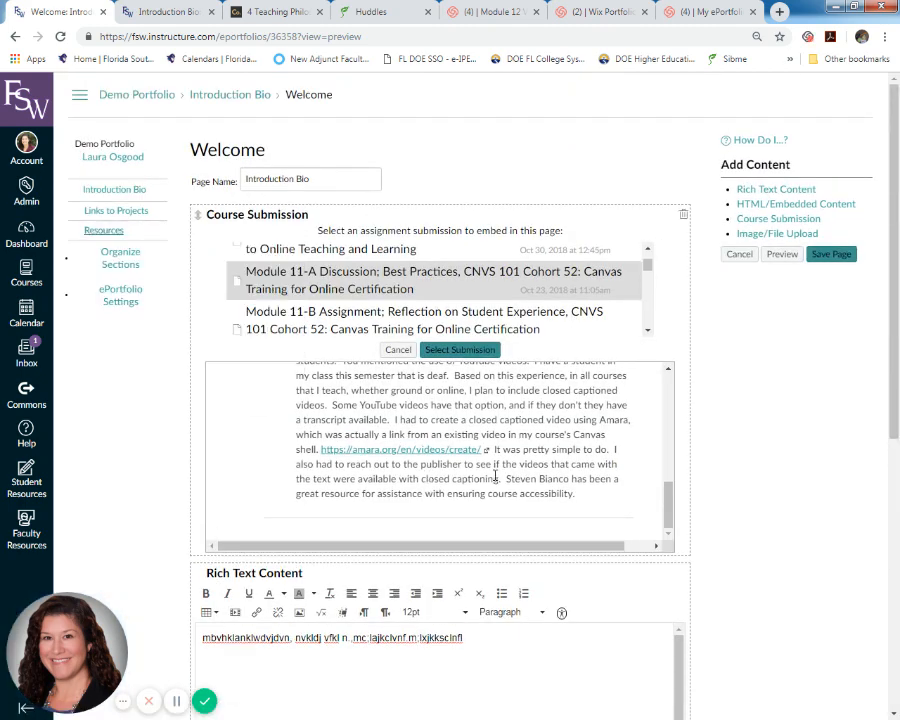
scroll(476, 468, down, 3)
scroll(476, 468, down, 1)
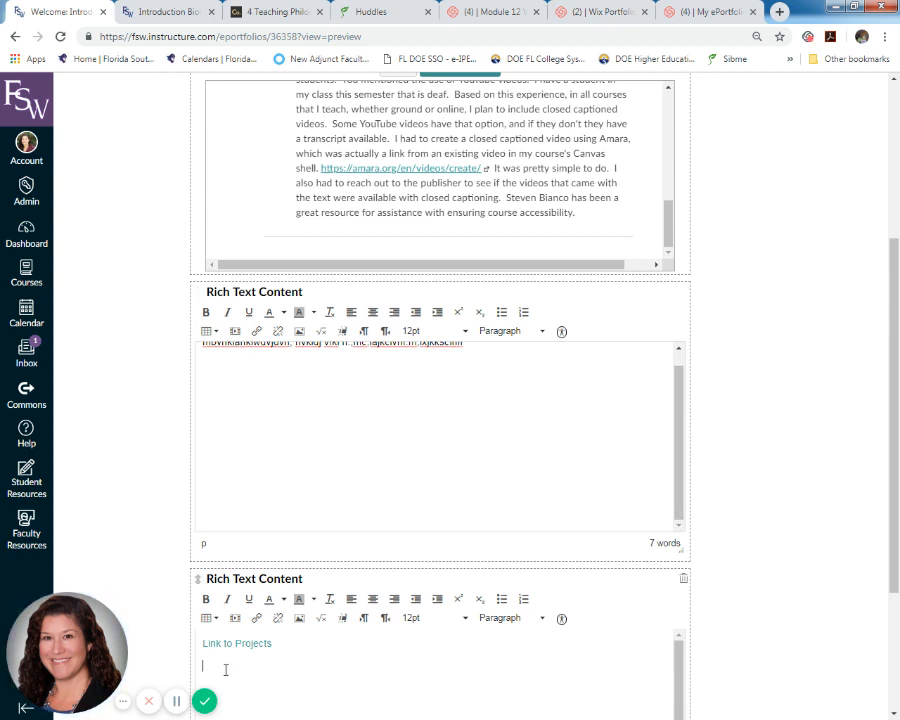
text(urces)
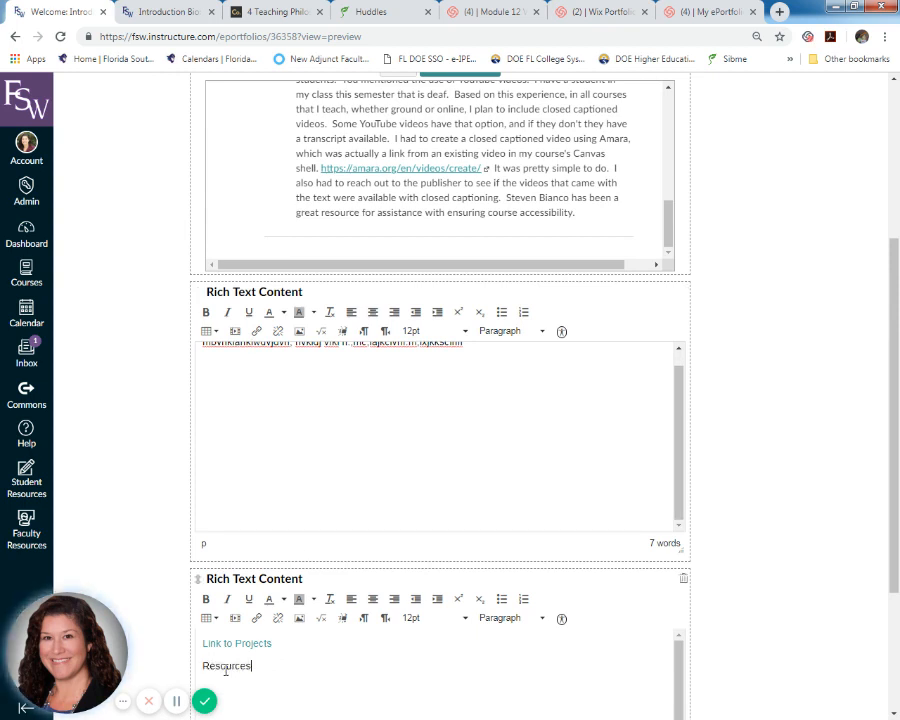
- Turn the "Resources" text into a link to the copied Resources section address
drag(255, 671, 221, 665)
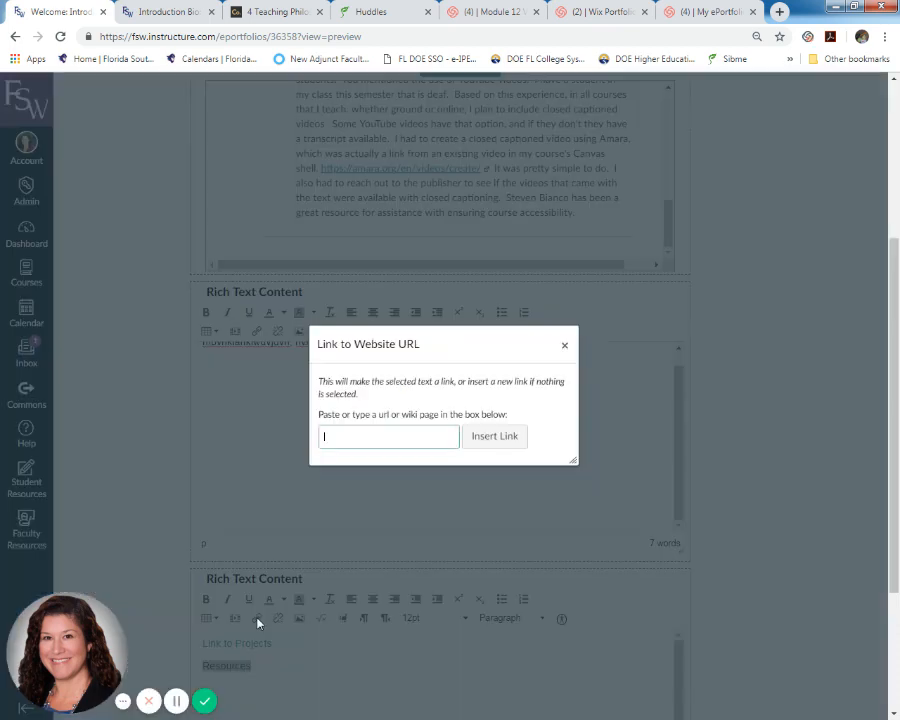
click(257, 620)
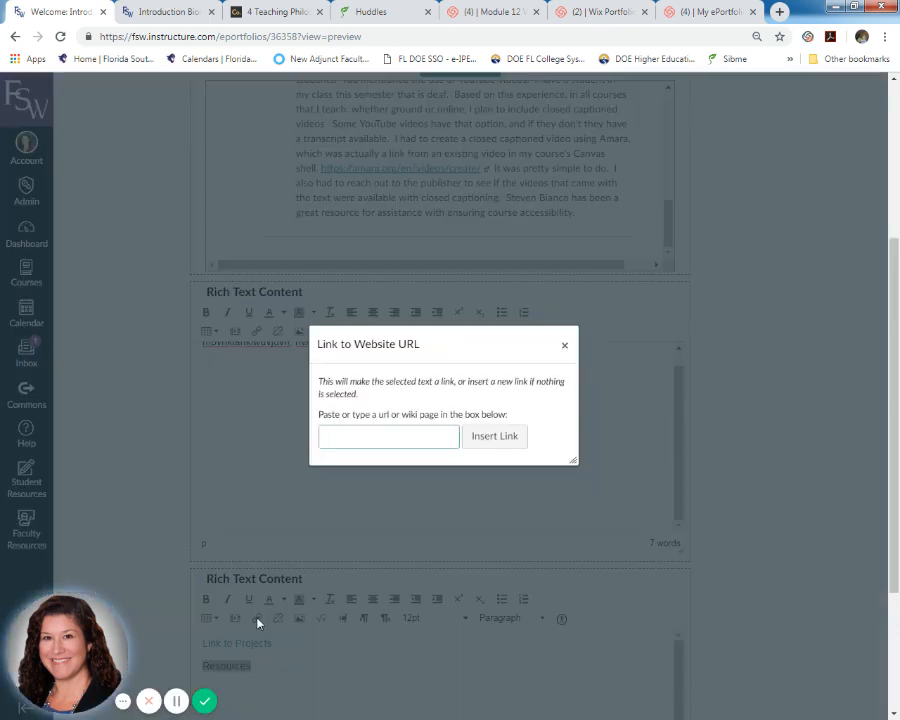
key(ctrl+v)
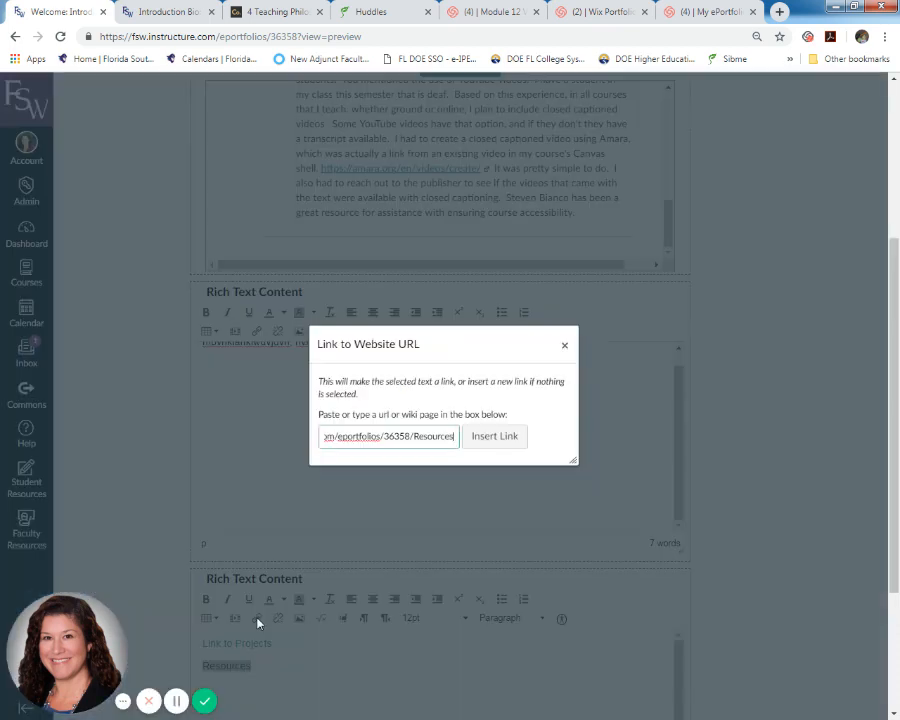
click(492, 439)
scroll(745, 455, down, 3)
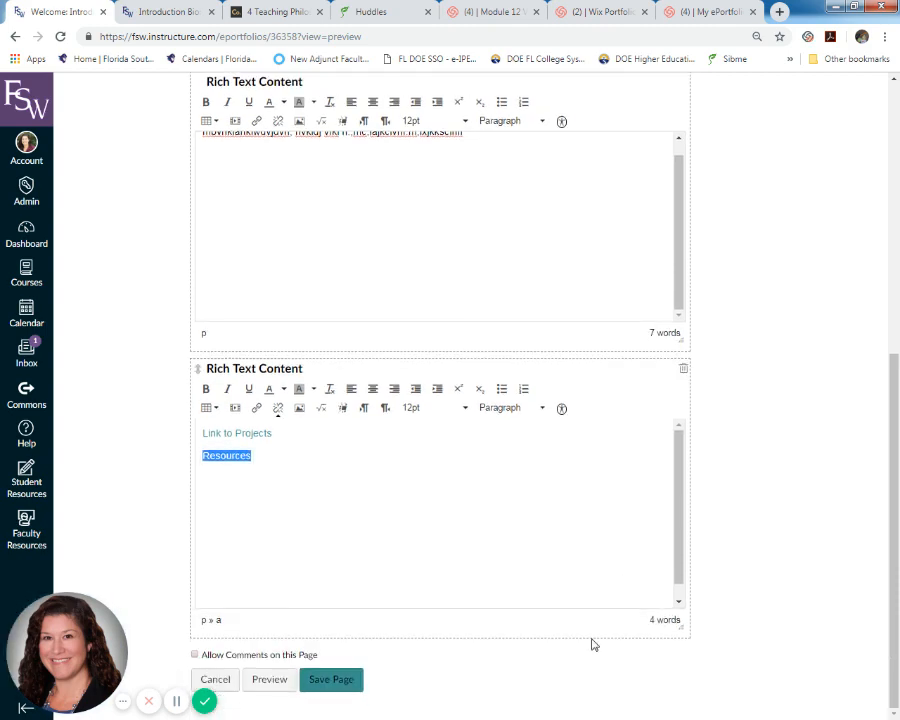
scroll(731, 556, up, 5)
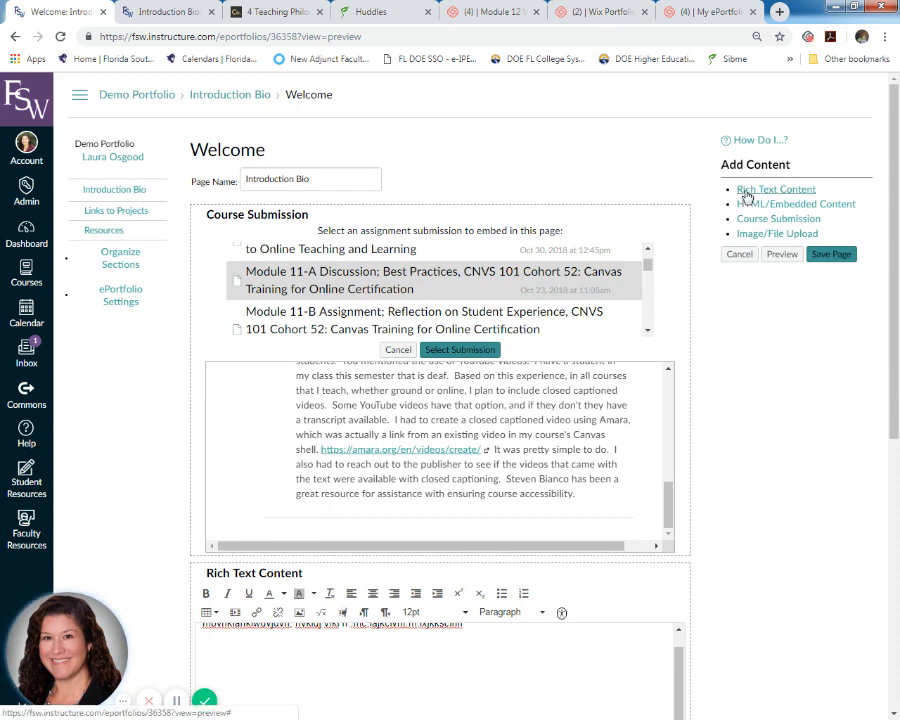
click(172, 14)
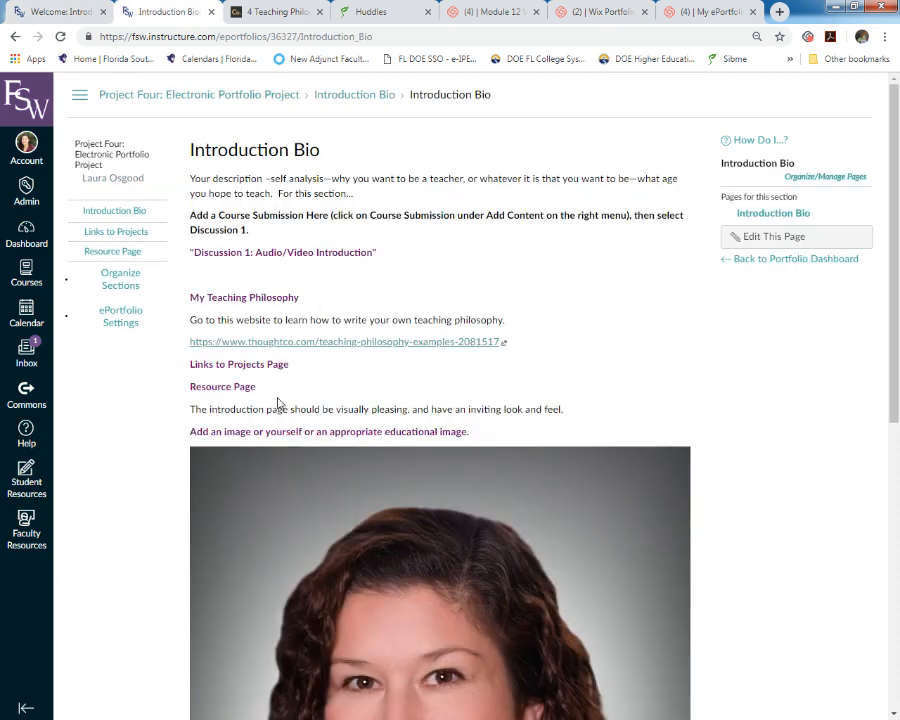
click(72, 12)
scroll(800, 568, down, 10)
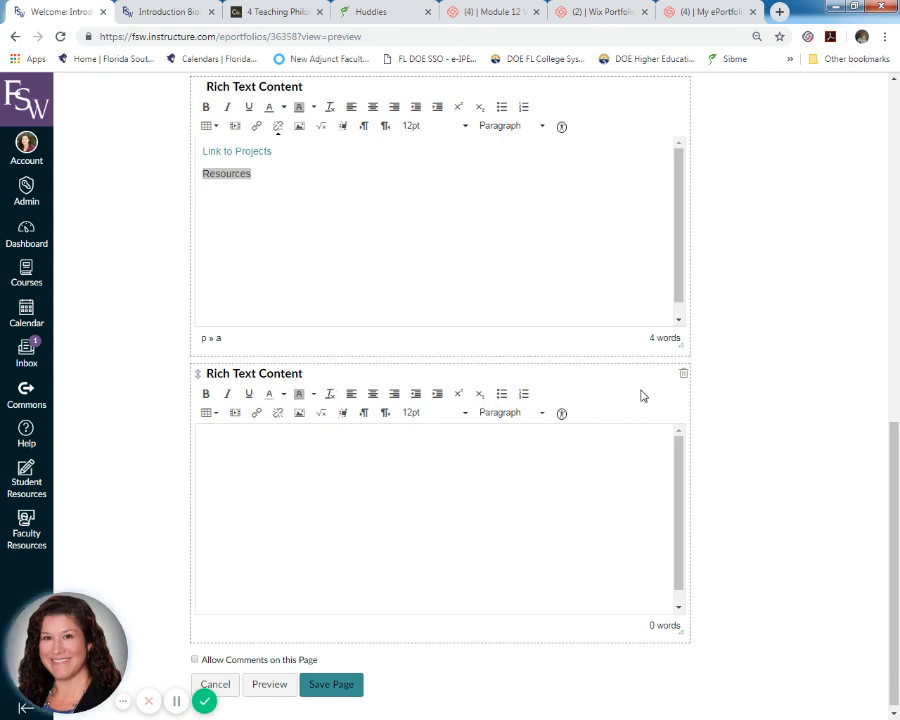
click(685, 376)
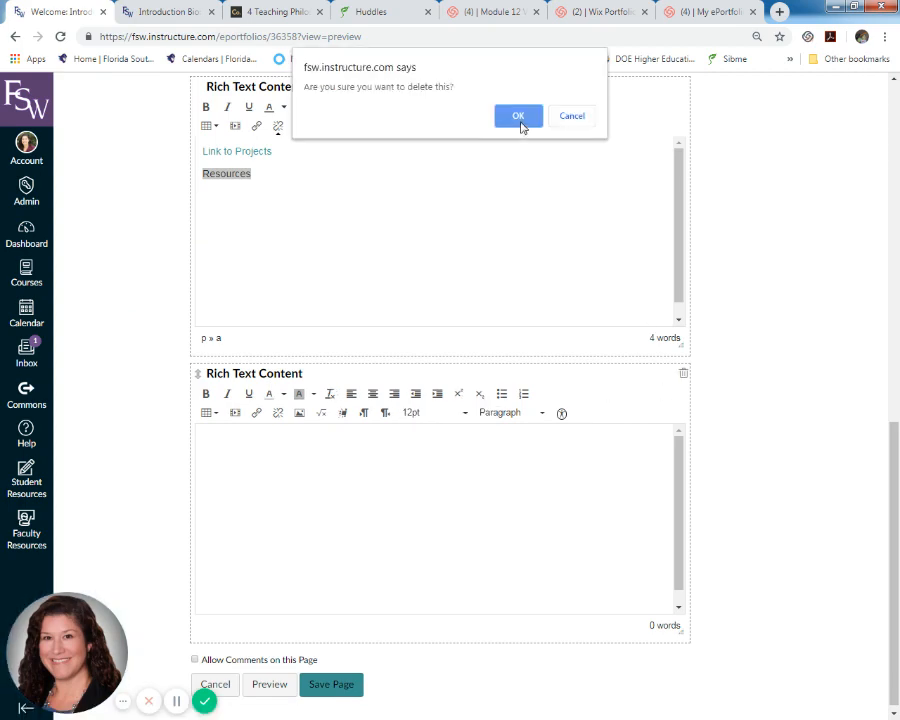
click(518, 122)
- Add an Image/File Upload block below the Rich Text Content block that holds the section links
scroll(532, 138, up, 8)
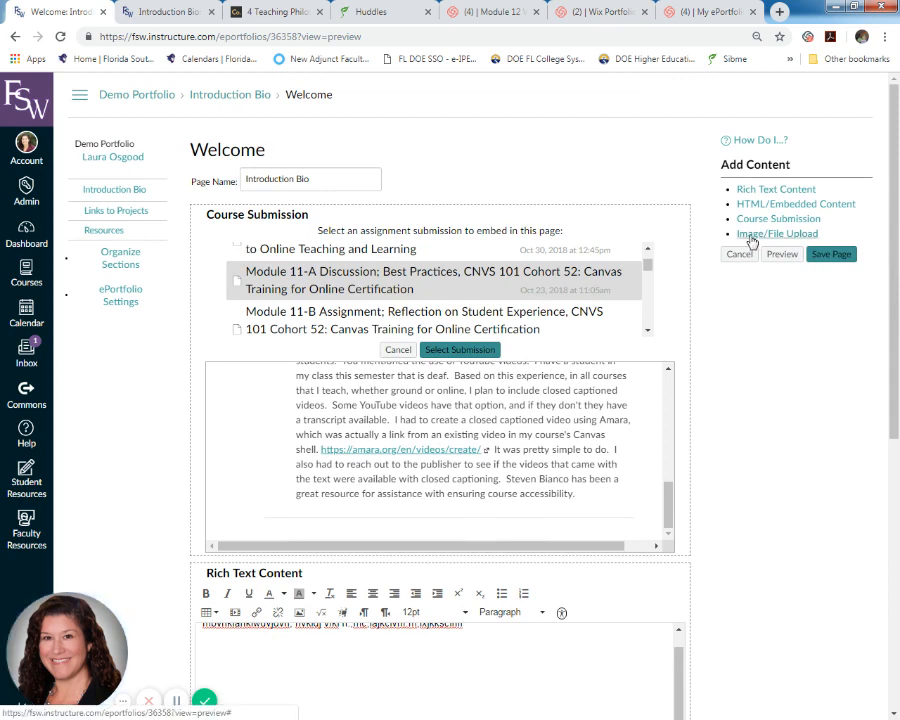
click(752, 242)
scroll(688, 607, down, 5)
scroll(688, 607, down, 2)
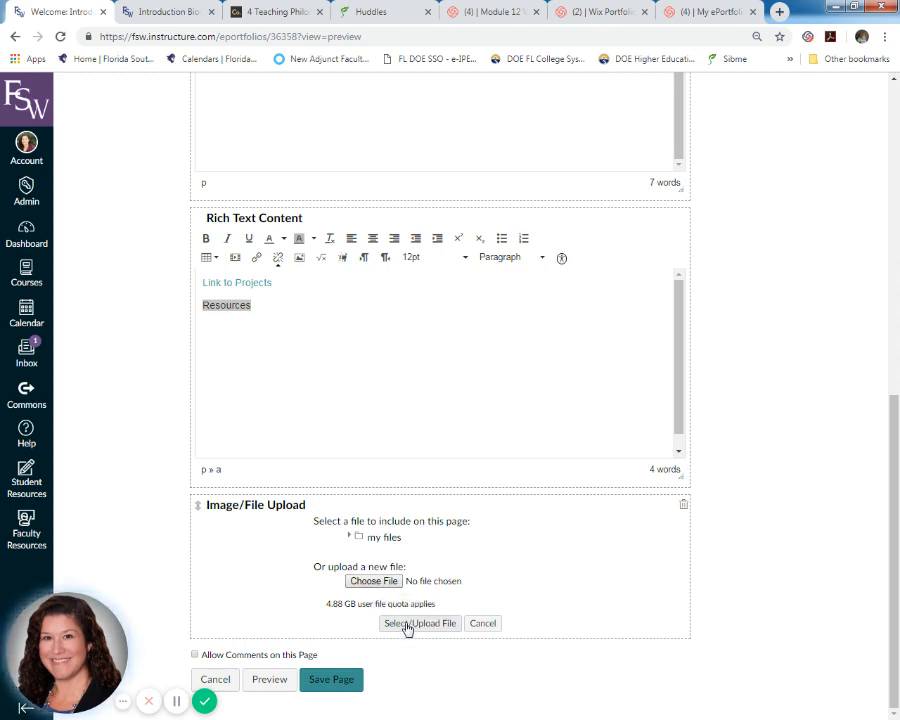
scroll(588, 676, up, 10)
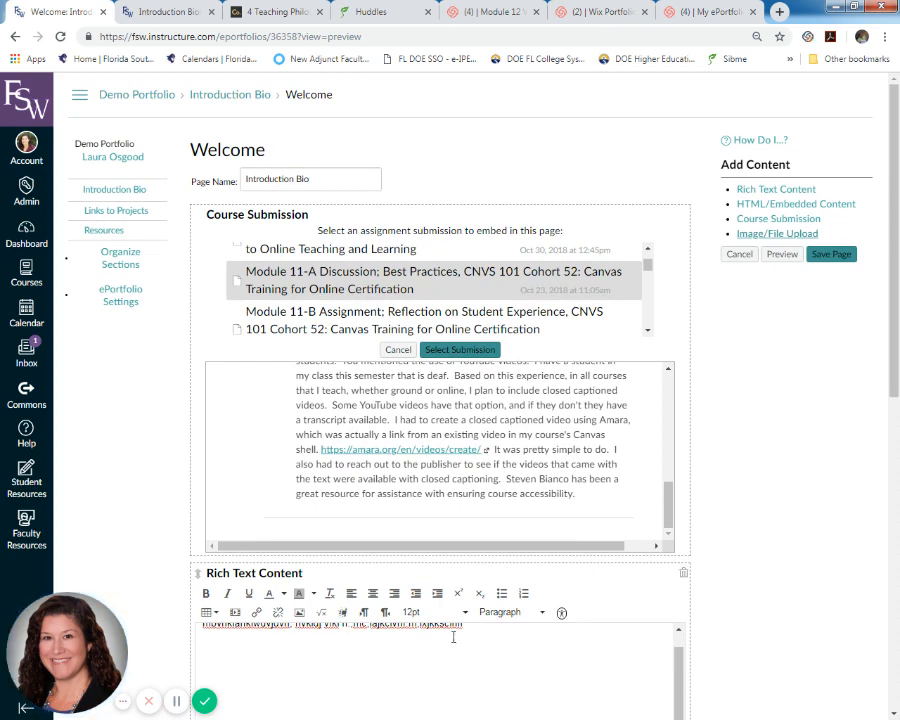
- Save the Introduction Bio page and review its embedded discussion submission and placeholder philosophy text
scroll(453, 637, down, 10)
click(334, 682)
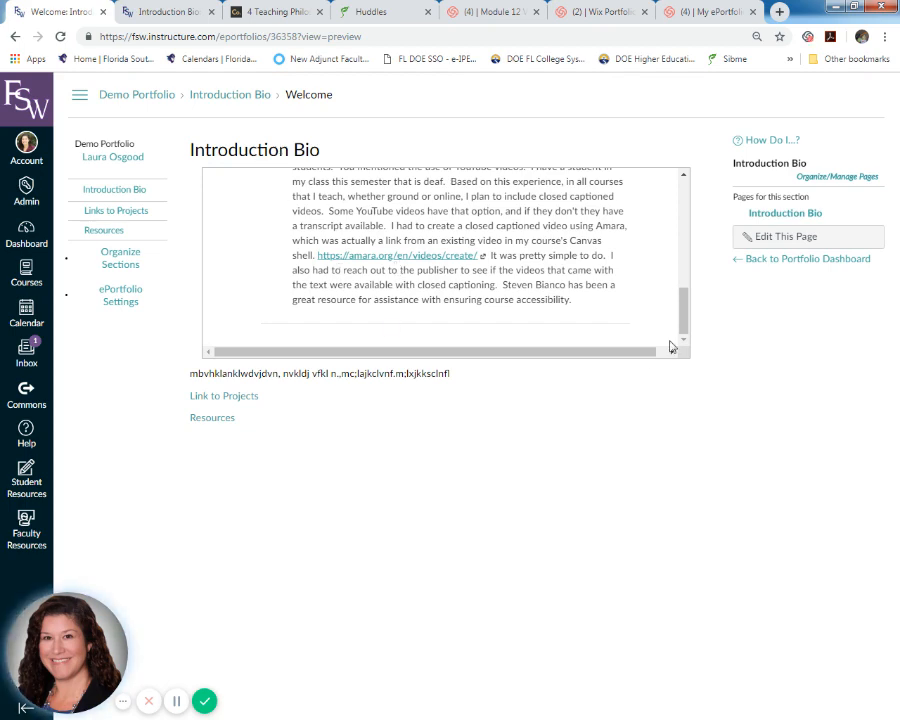
drag(680, 318, 657, 193)
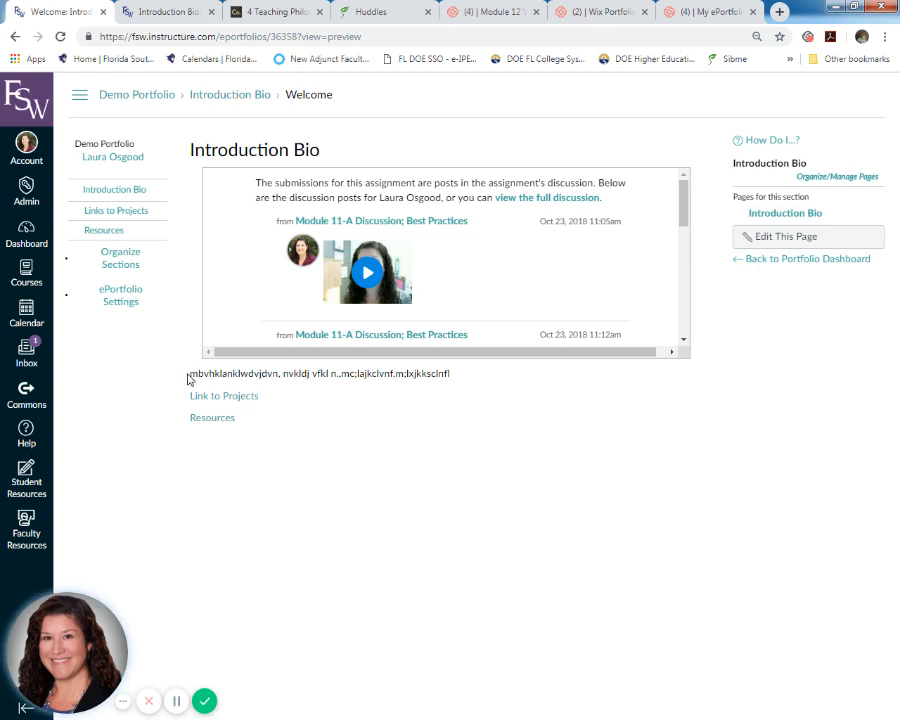
drag(188, 377, 462, 369)
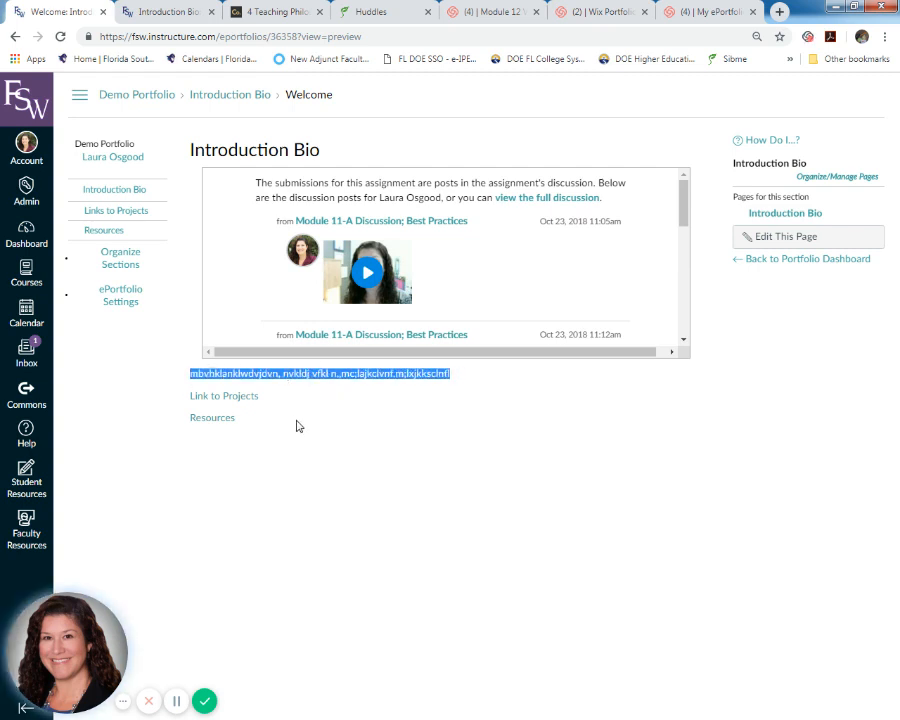
- Look through the sample statements in the ThoughtCo teaching philosophy article and return to the Demo Portfolio
click(262, 22)
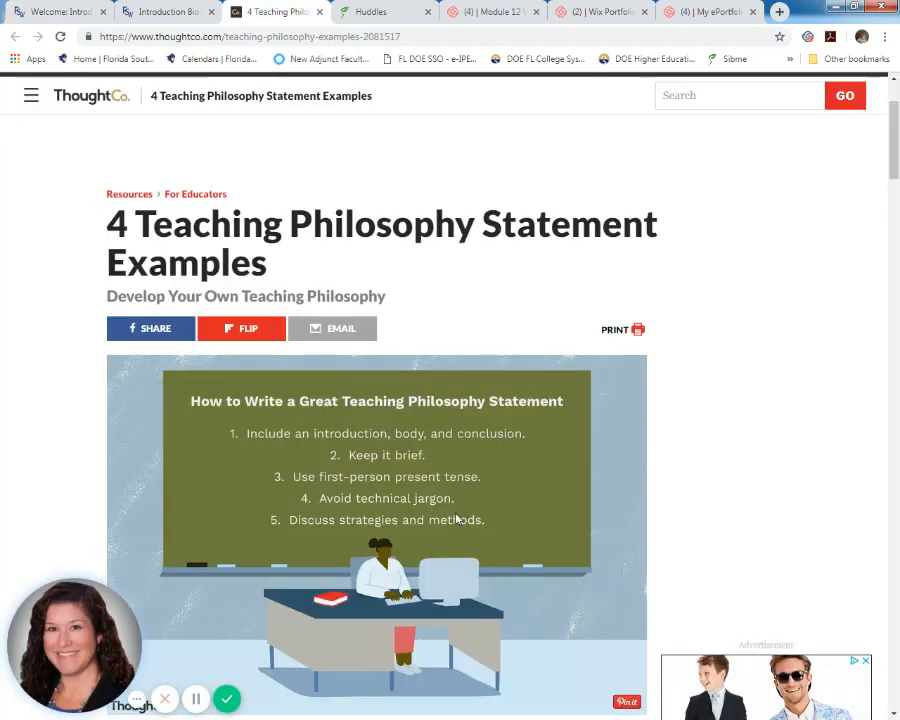
scroll(503, 594, down, 10)
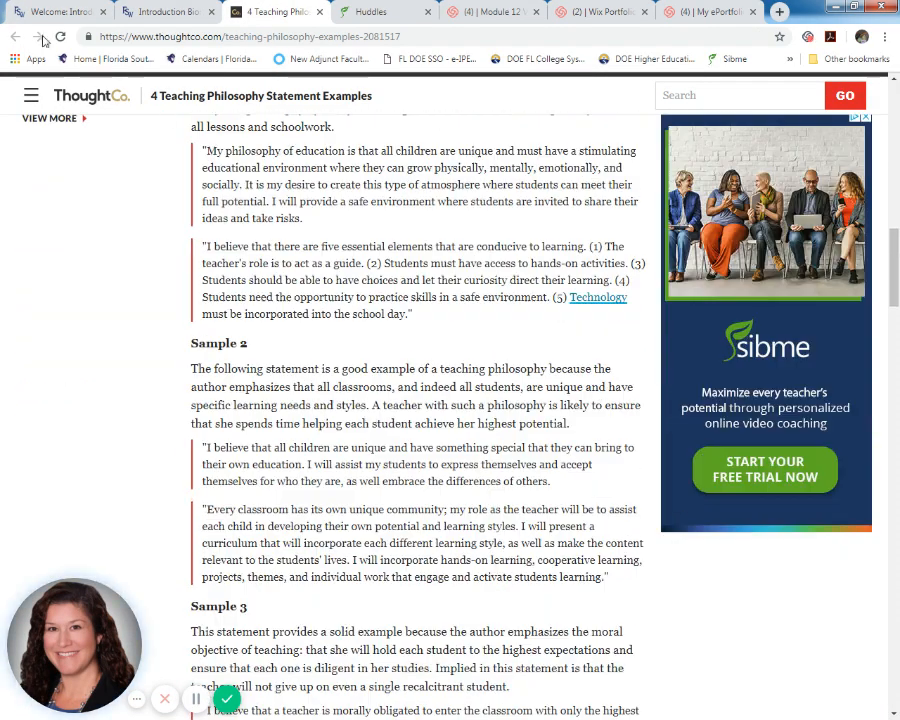
click(54, 14)
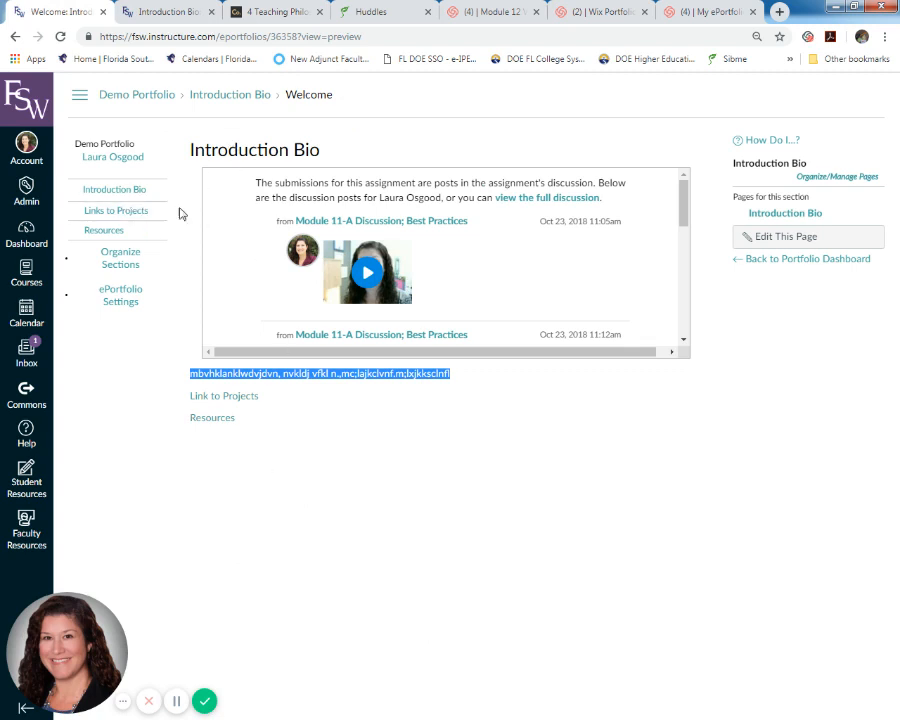
- Save the Links to Projects section's new page under the name "Links to Projects" and reopen it for editing
click(124, 217)
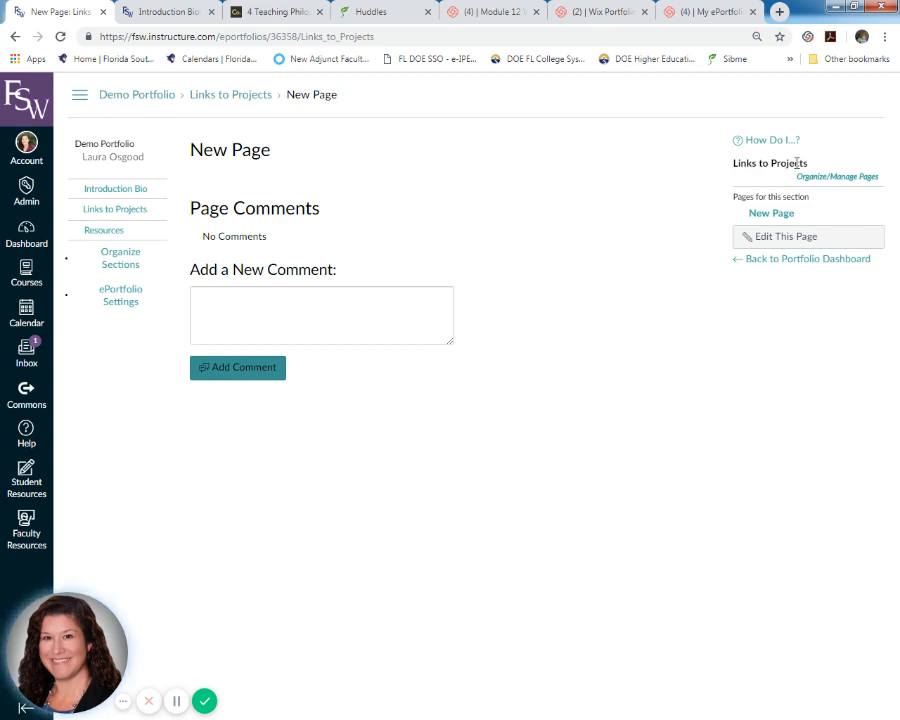
click(805, 246)
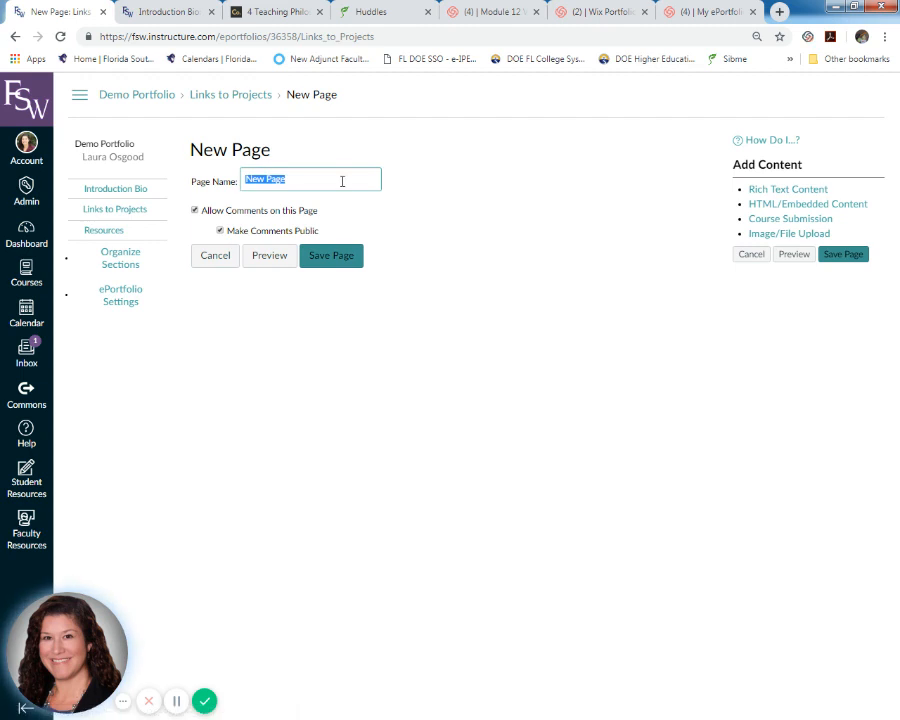
text(Links )
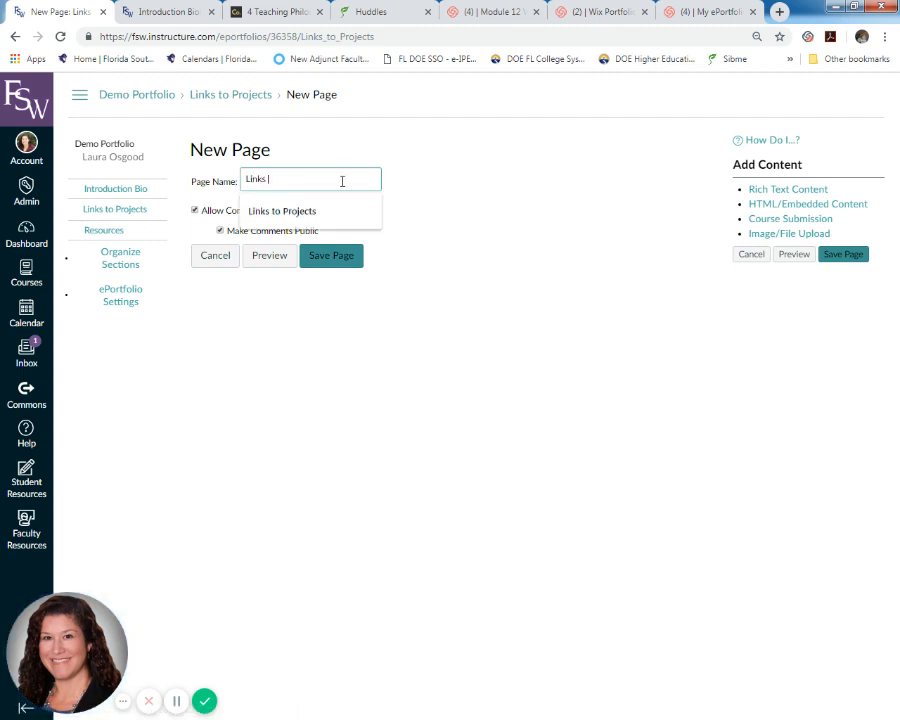
text(to Projects)
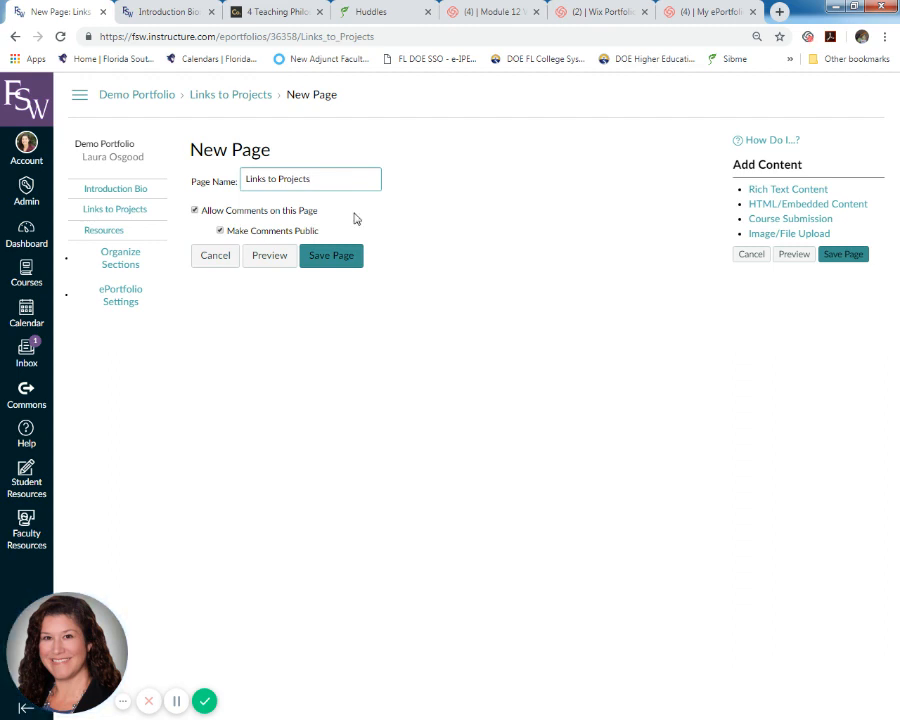
click(343, 259)
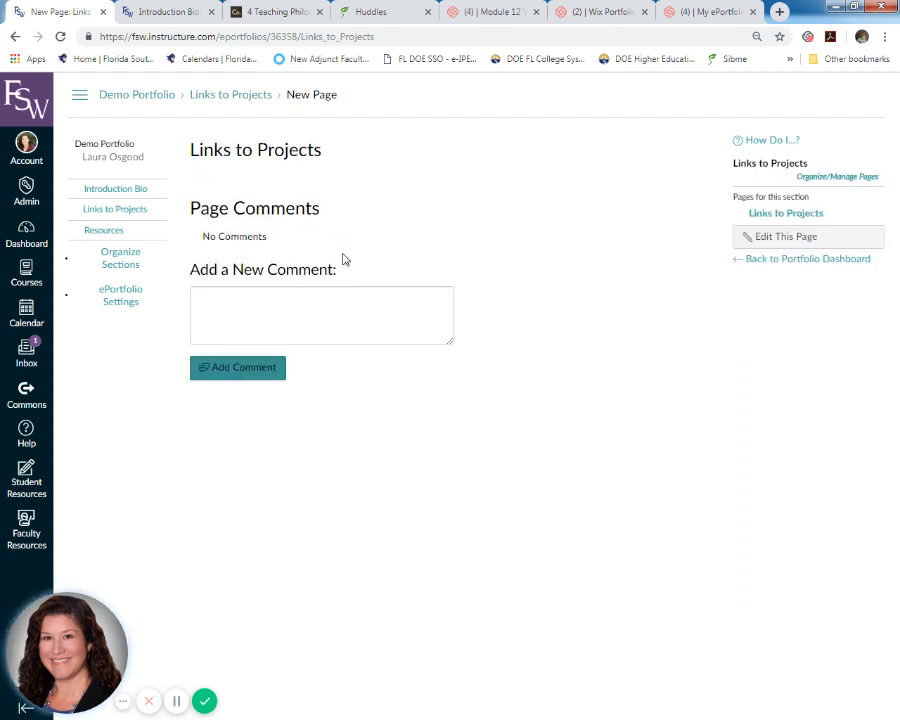
click(774, 240)
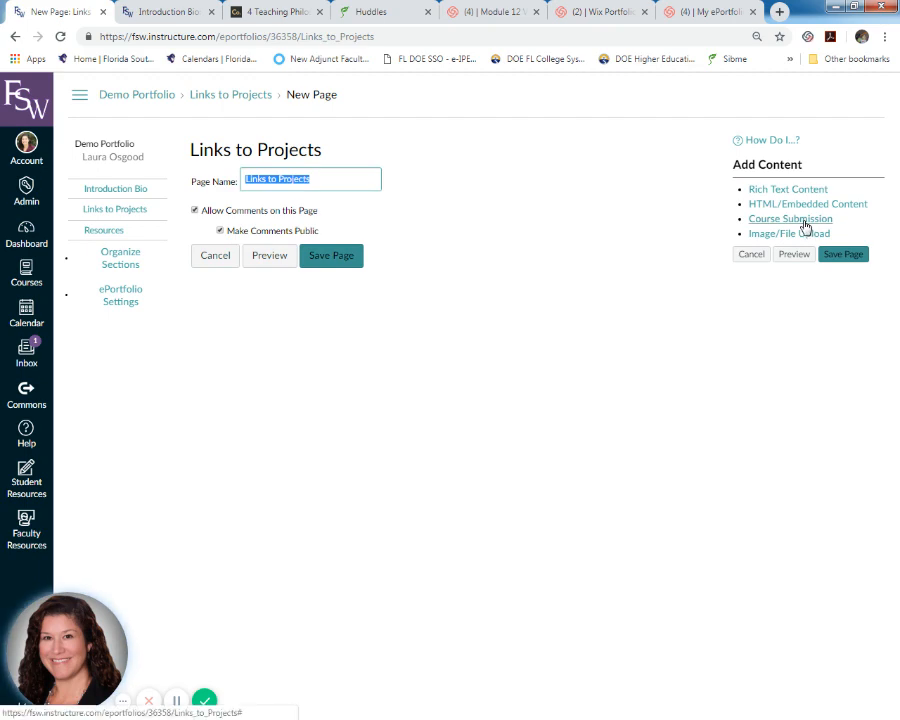
- Examine the Links to Projects page of the Project Four example portfolio, including its project links and embedded submissions, and return to Demo Portfolio
click(155, 12)
click(127, 237)
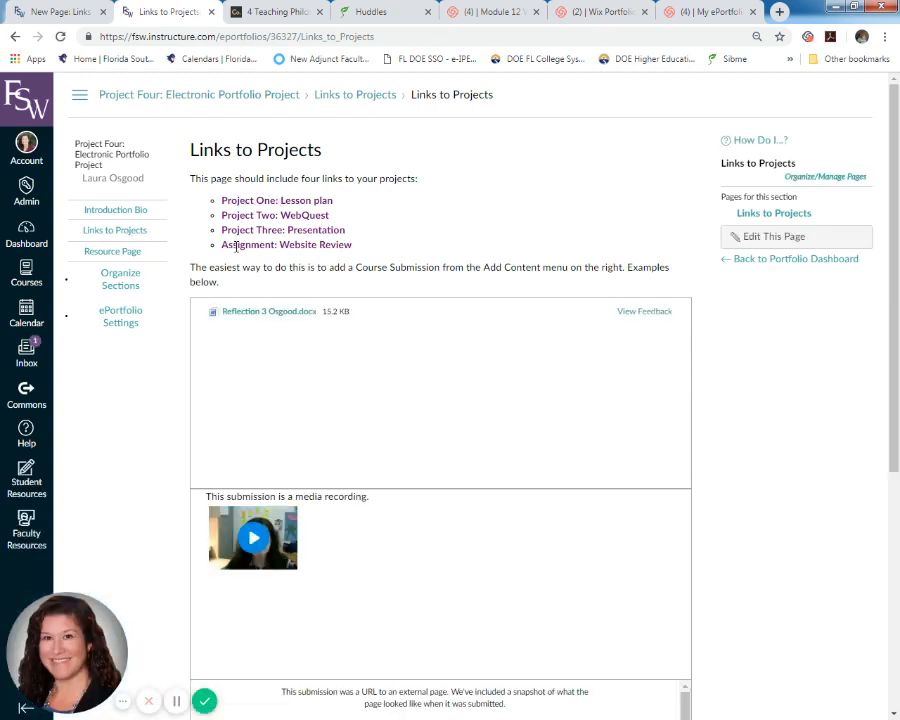
scroll(897, 442, down, 4)
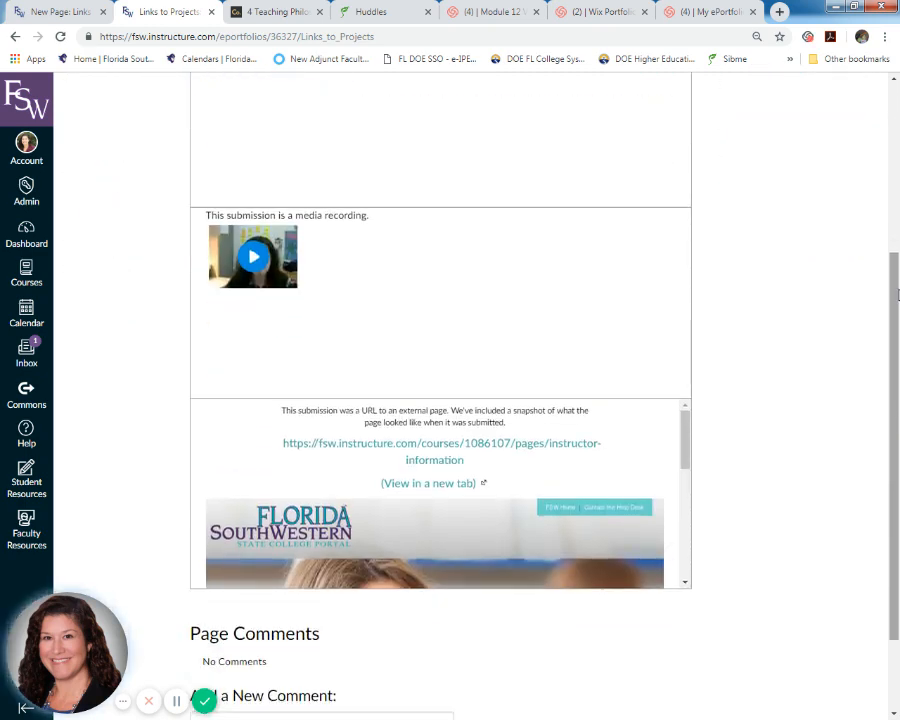
scroll(884, 589, down, 2)
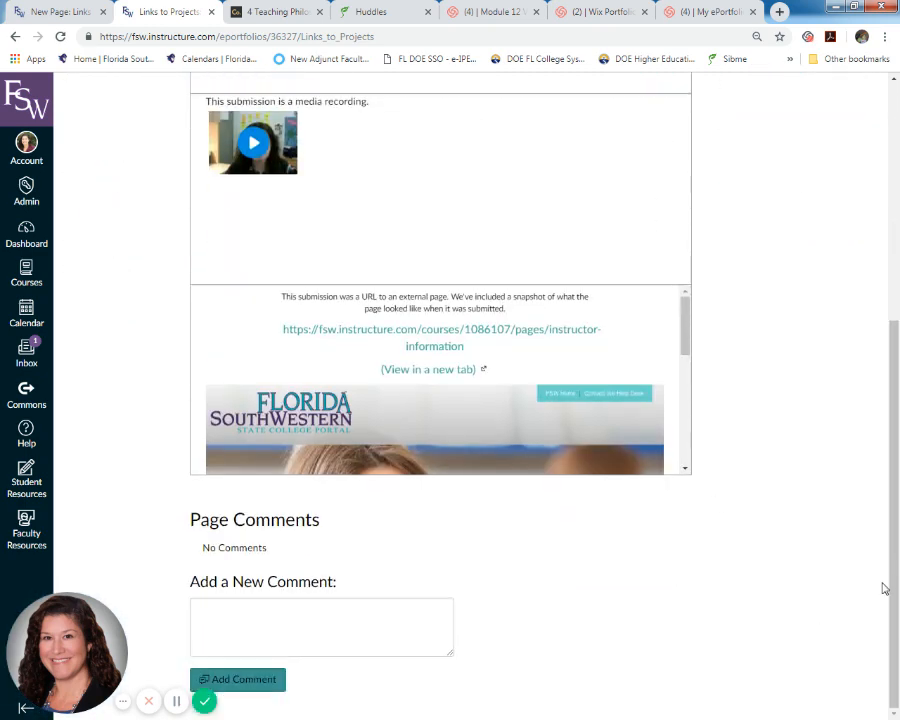
scroll(884, 589, up, 7)
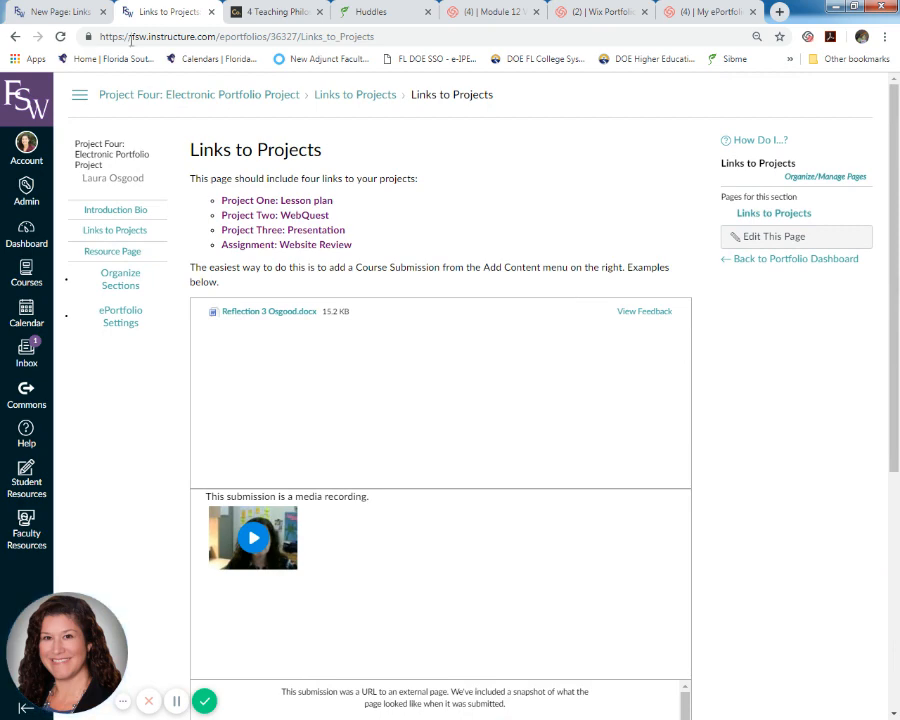
click(47, 12)
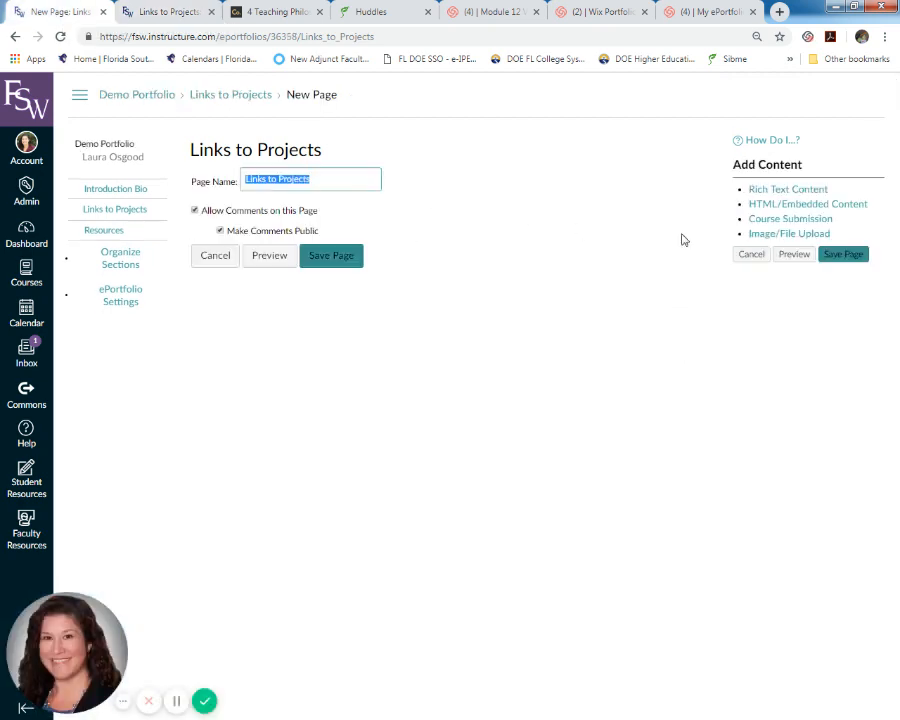
- Add four Course Submission blocks to the Links to Projects page
click(774, 220)
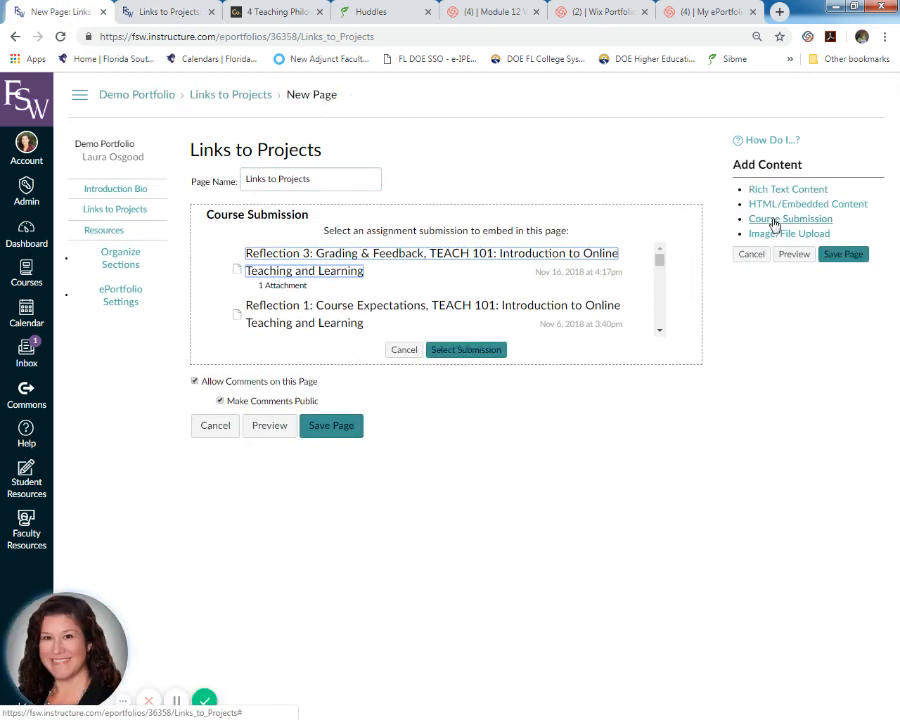
click(774, 221)
click(774, 221)
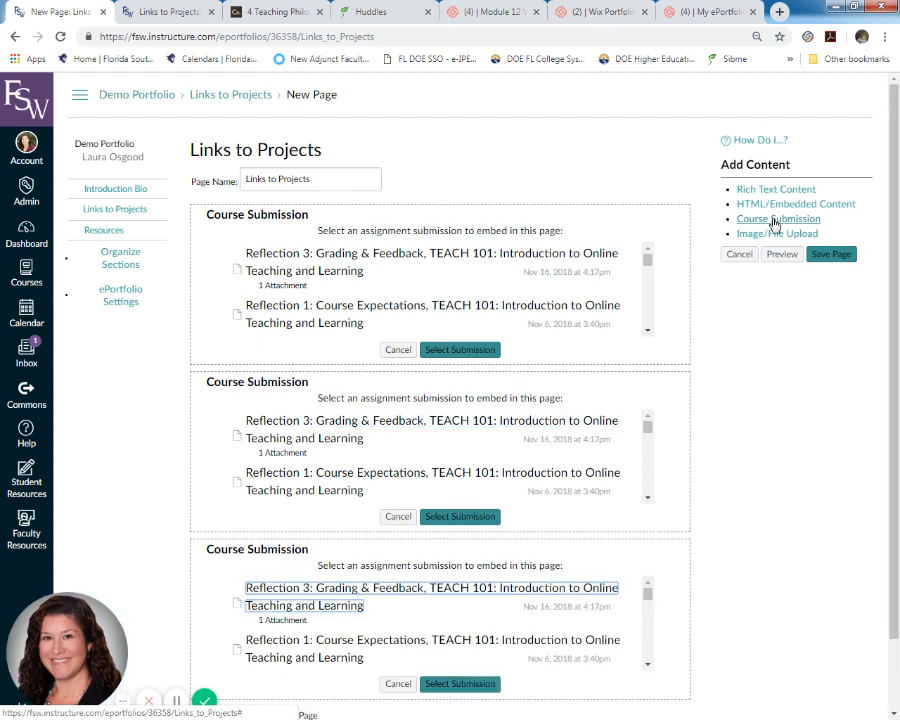
click(774, 221)
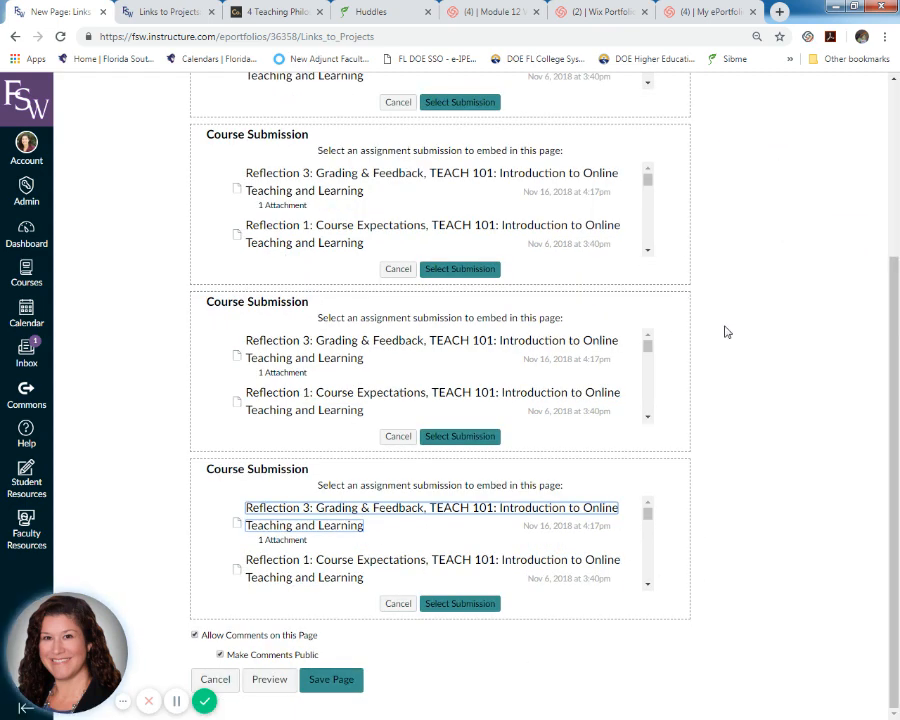
- Embed the "Reflection 3: Grading & Feedback" submission in the first Course Submission block
scroll(722, 328, up, 3)
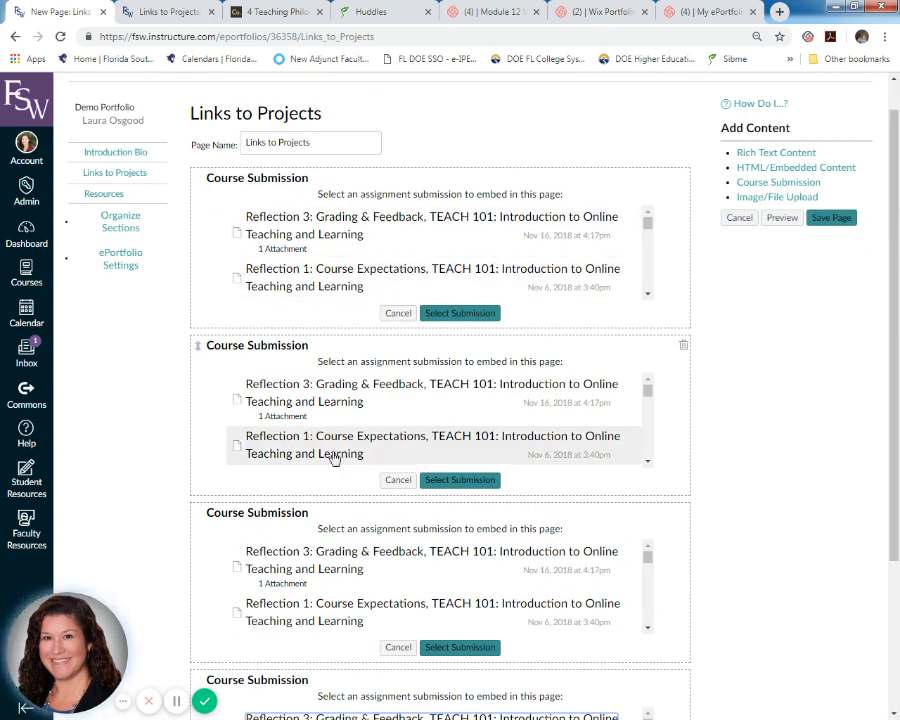
scroll(512, 594, down, 2)
scroll(420, 669, down, 2)
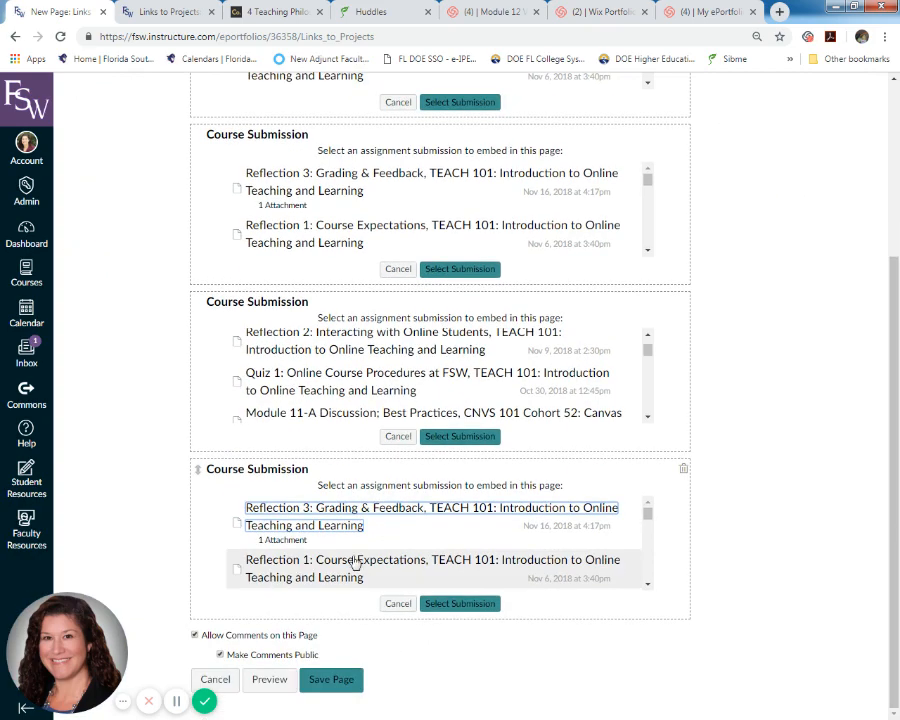
scroll(626, 516, up, 3)
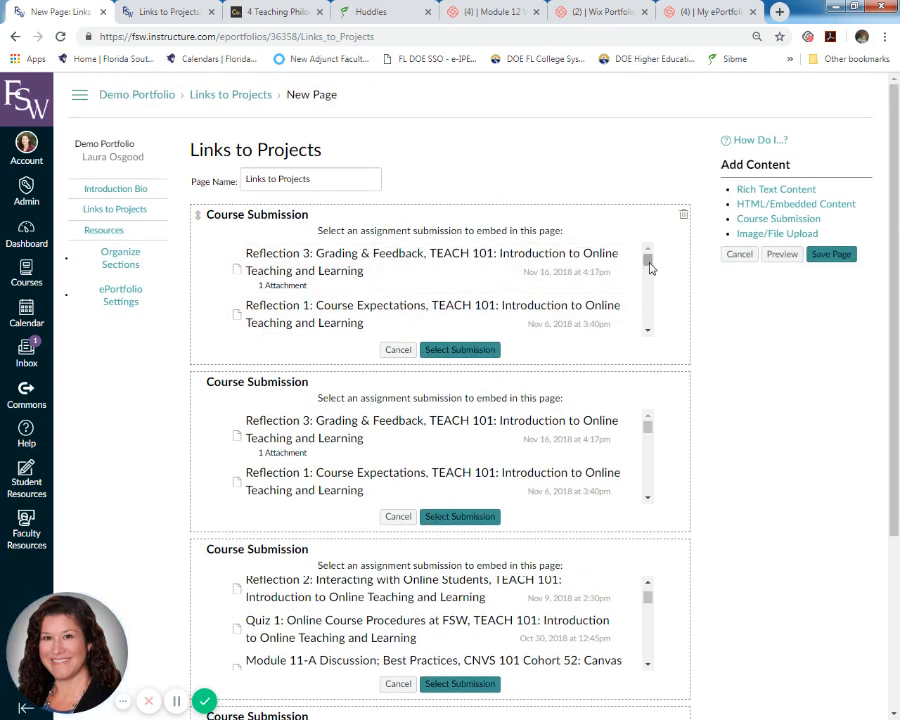
mouse_move(648, 262)
mouse_down()
mouse_move(648, 322)
mouse_move(650, 262)
mouse_up()
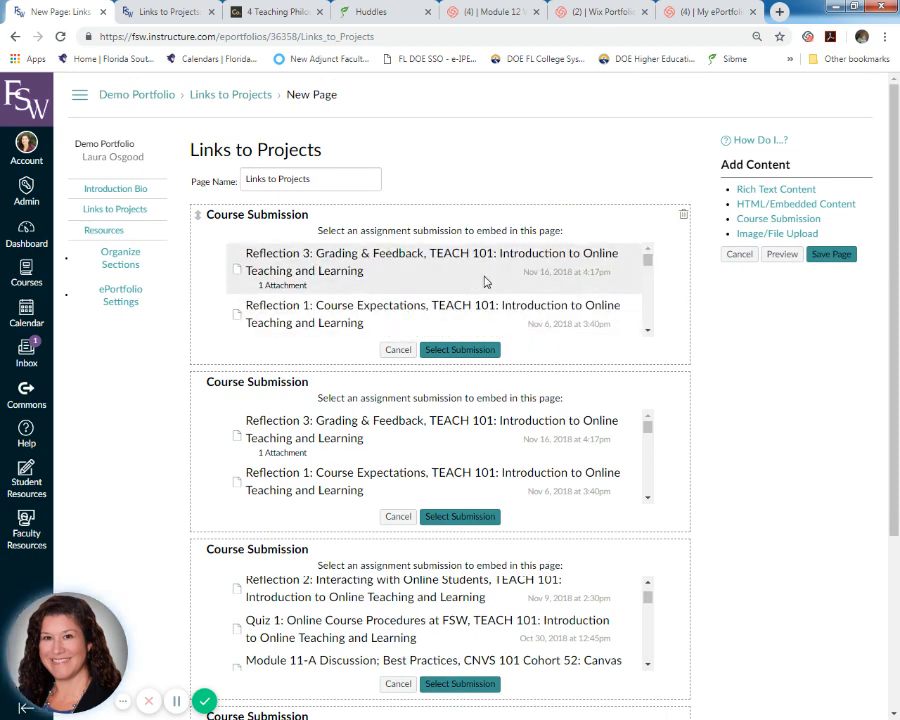
click(172, 14)
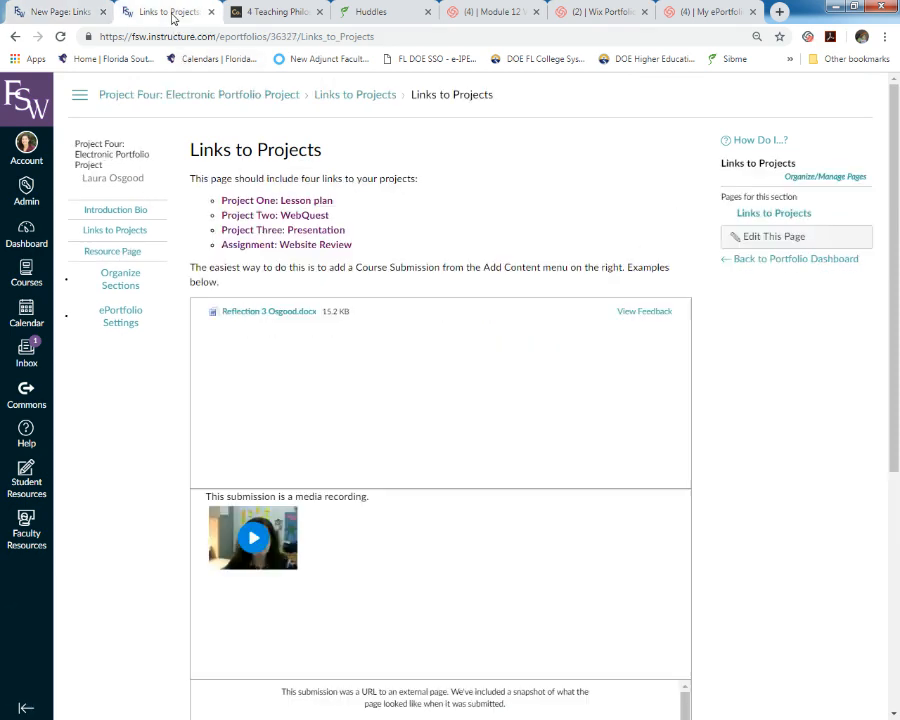
click(55, 12)
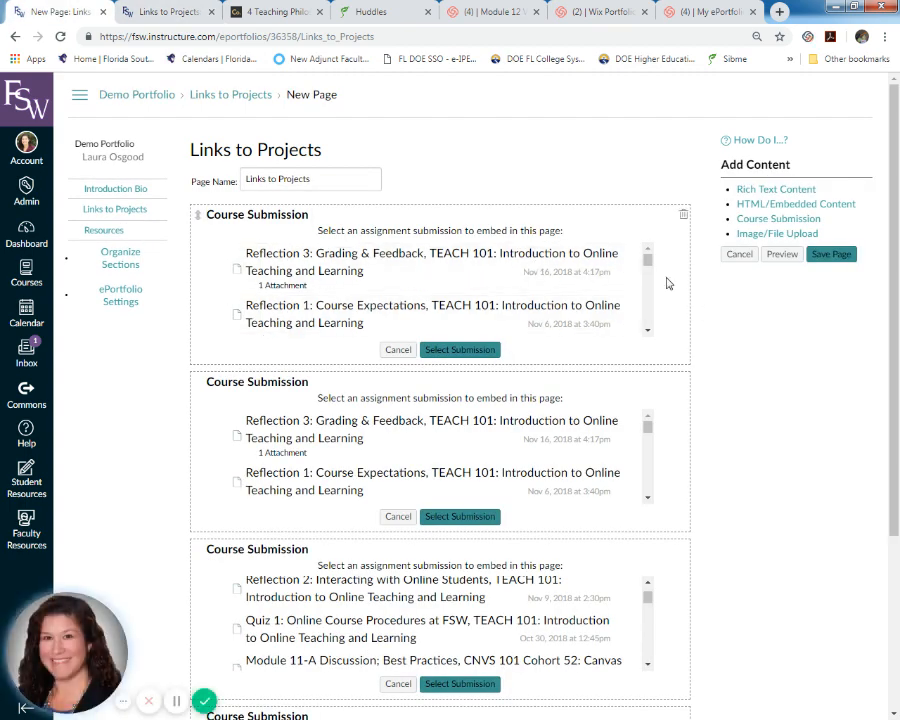
click(348, 254)
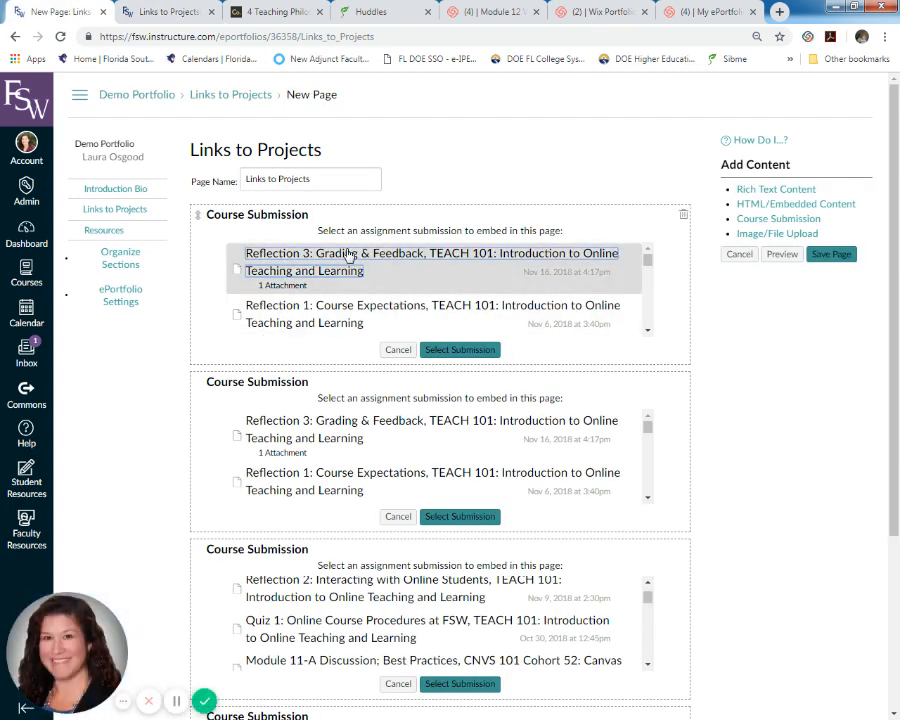
click(468, 351)
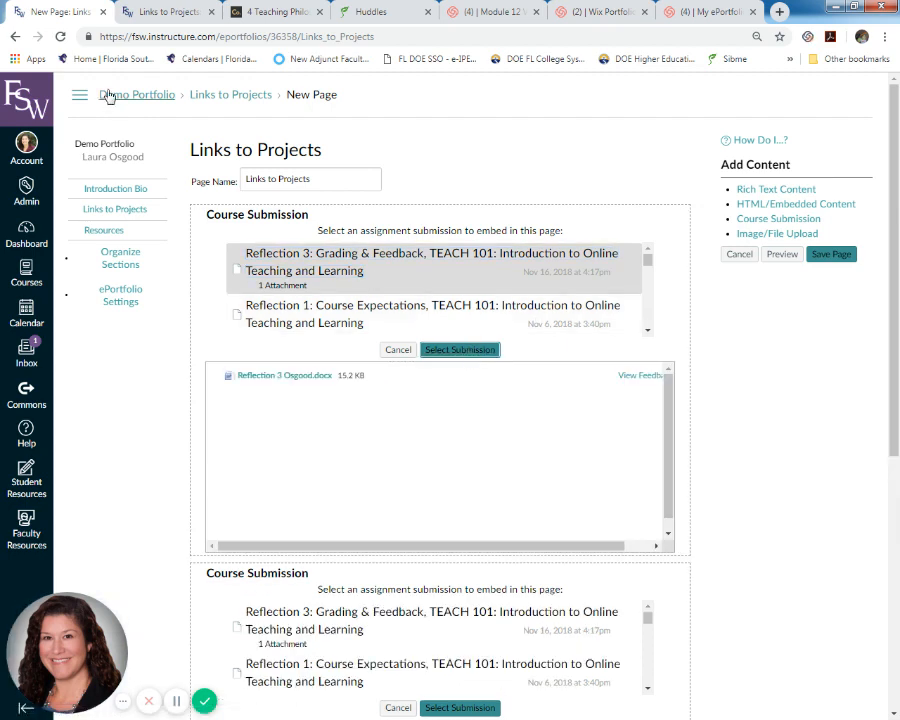
- Embed the "Reflection 1: Course Expectations" submission in the second Course Submission block
click(162, 12)
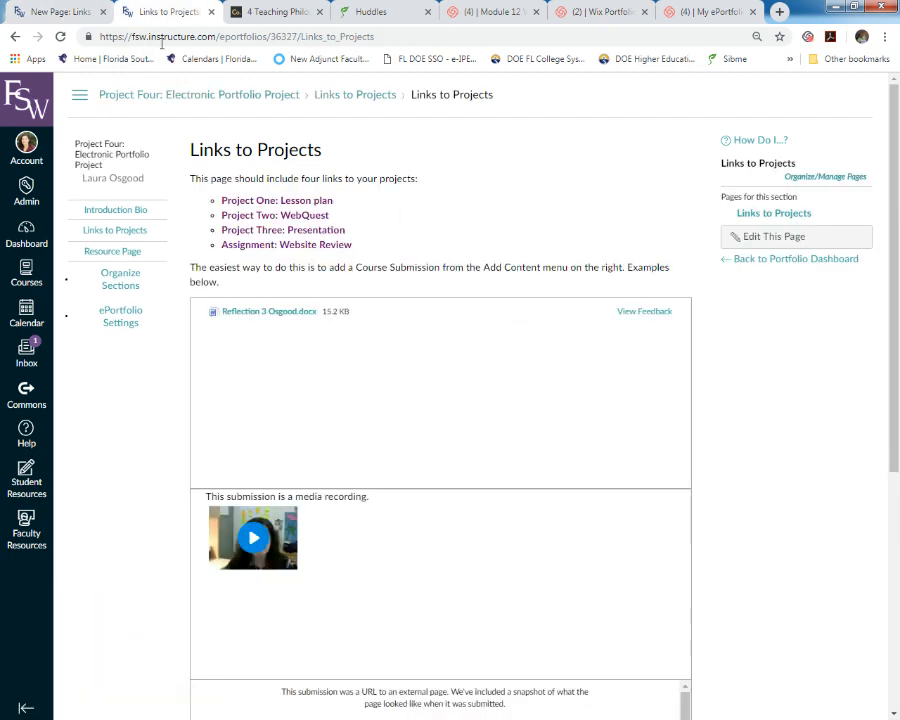
click(60, 12)
scroll(710, 468, down, 1)
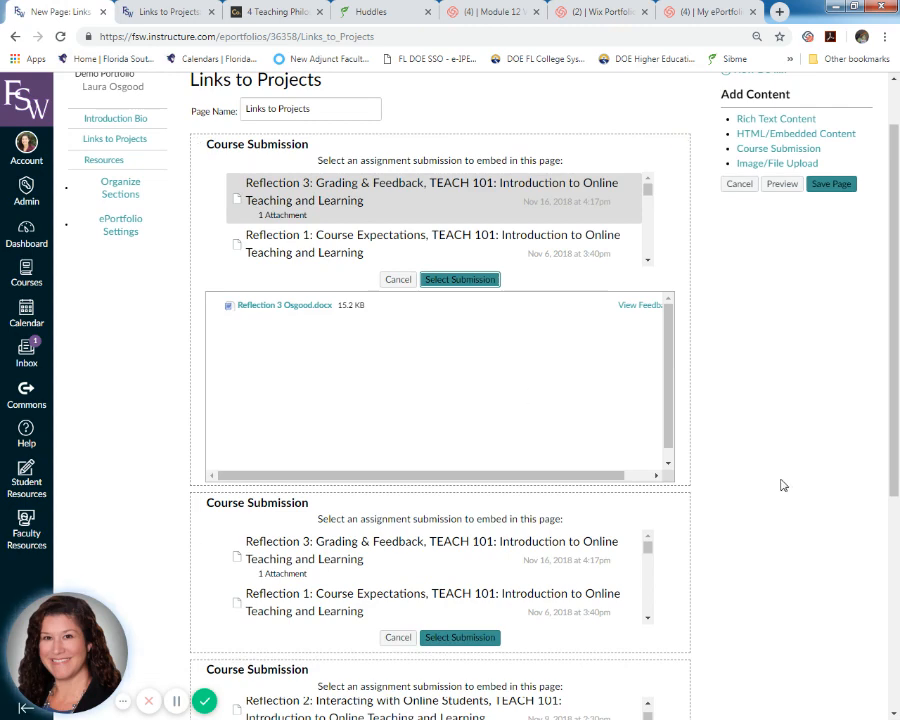
scroll(783, 485, down, 2)
mouse_move(649, 338)
mouse_down()
mouse_move(651, 367)
mouse_move(650, 335)
mouse_up()
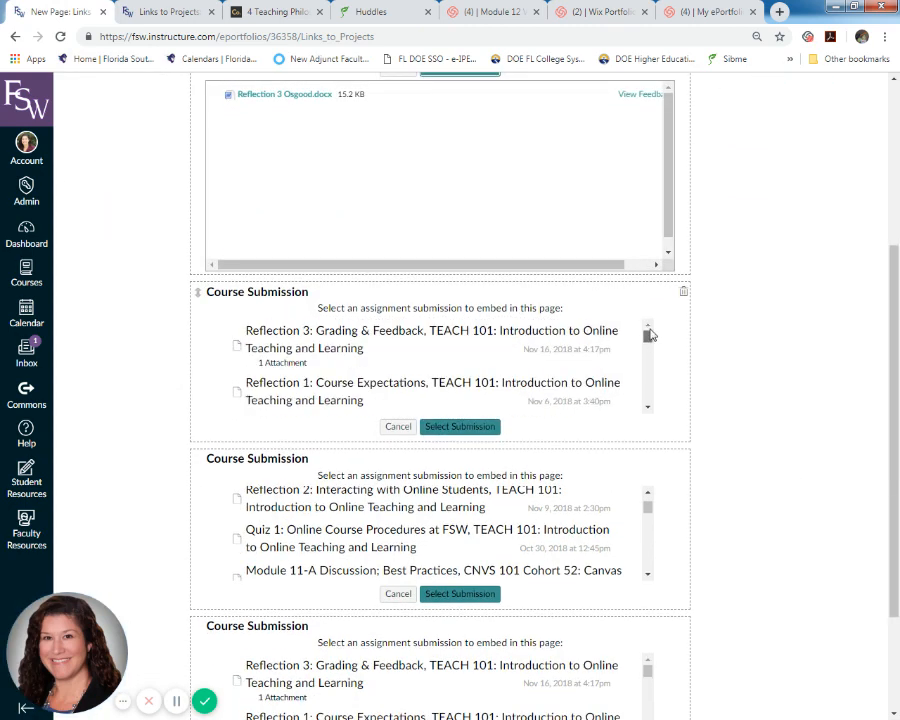
click(506, 392)
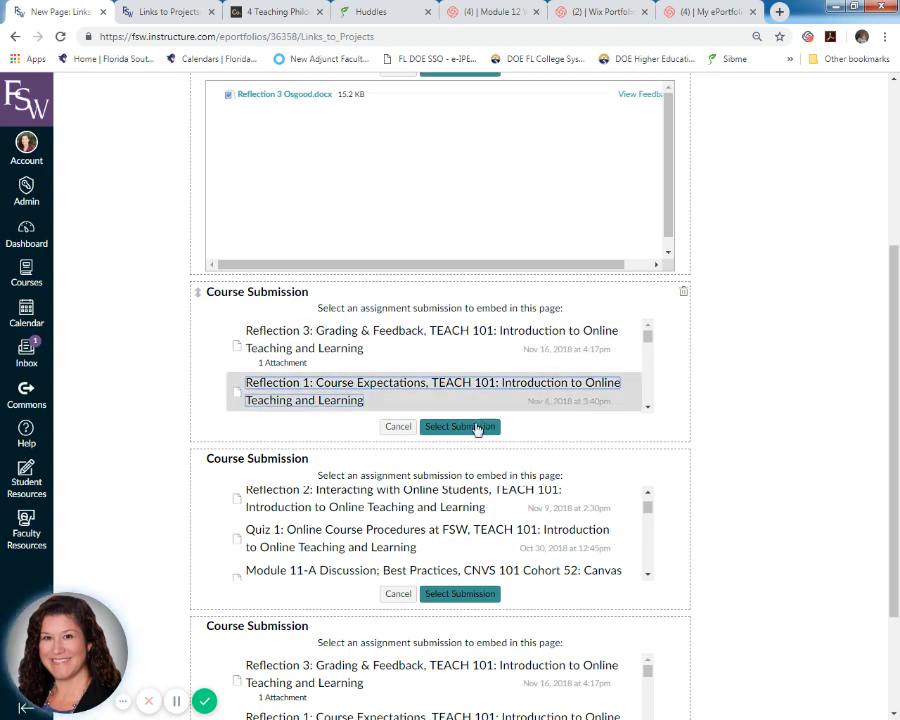
click(478, 428)
- Embed the Canvas Training for Online Certification submission dated Oct 16, 2018 at 11:07am in the third Course Submission block
click(180, 14)
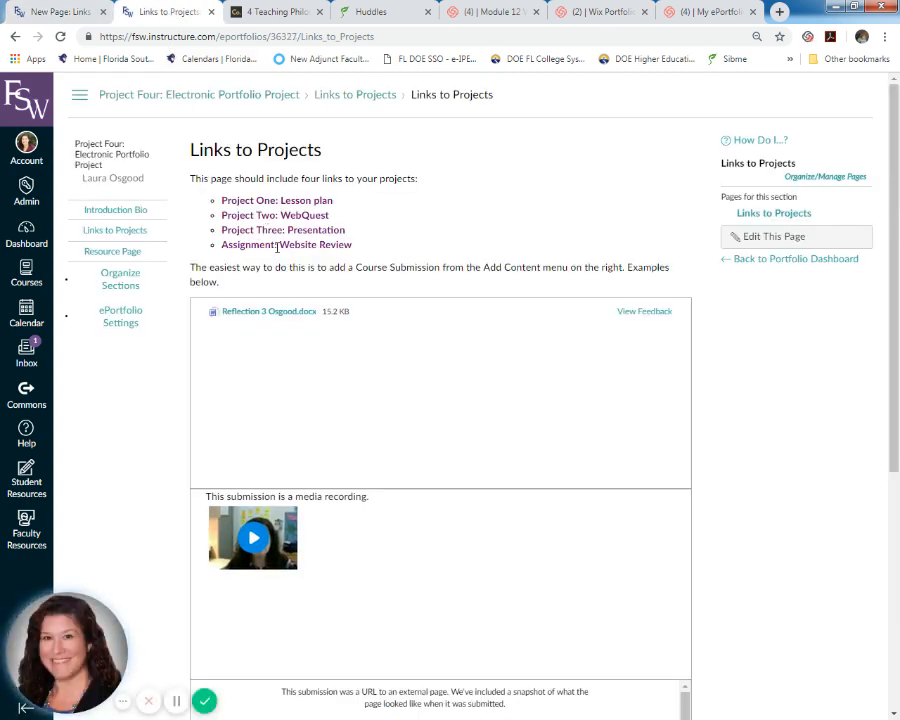
click(40, 11)
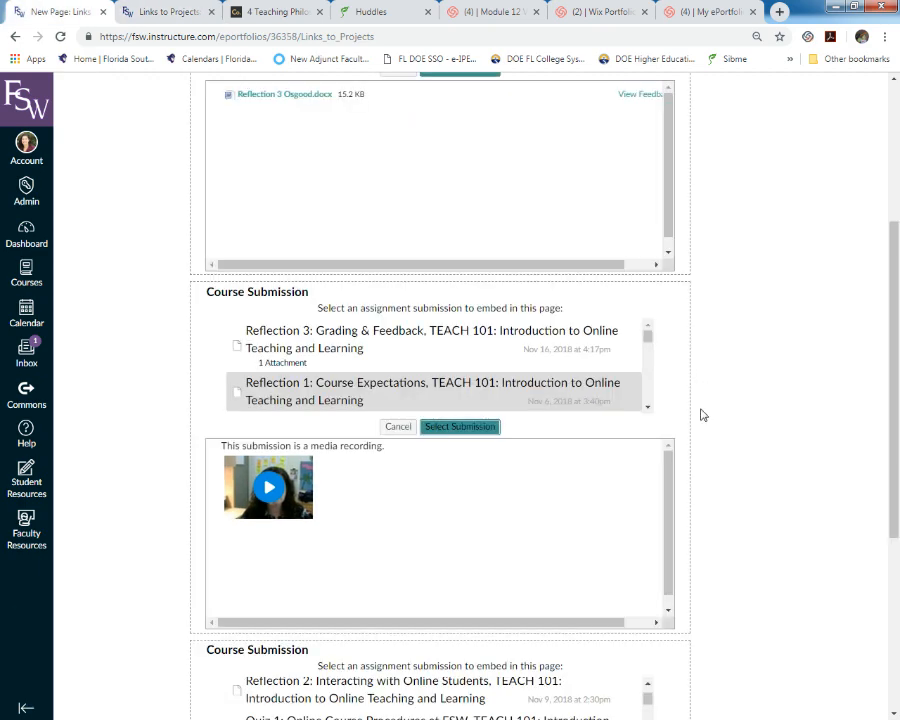
scroll(736, 408, down, 5)
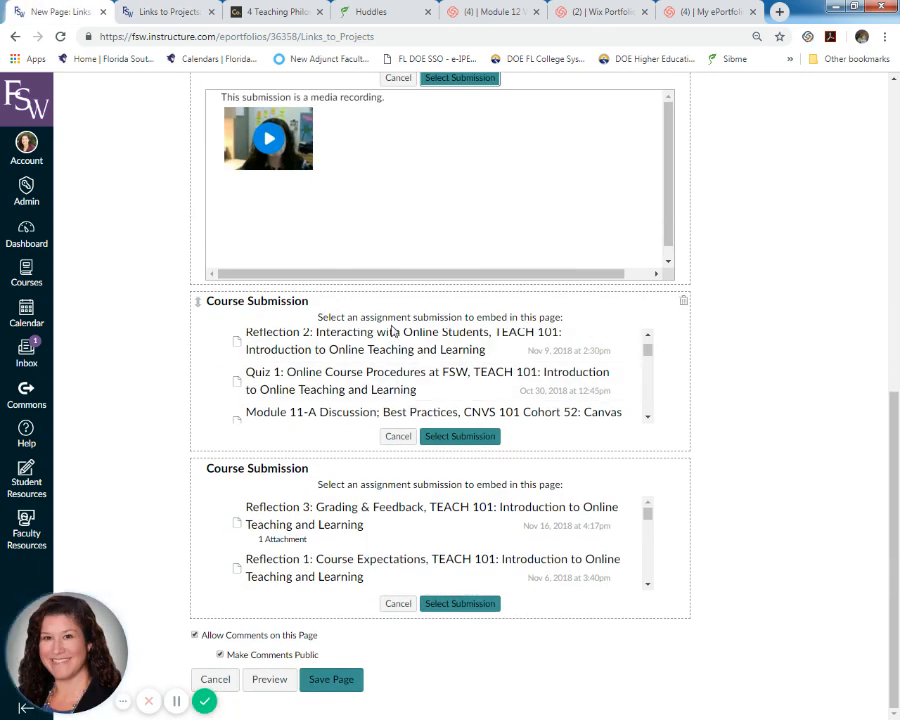
scroll(647, 357, down, 5)
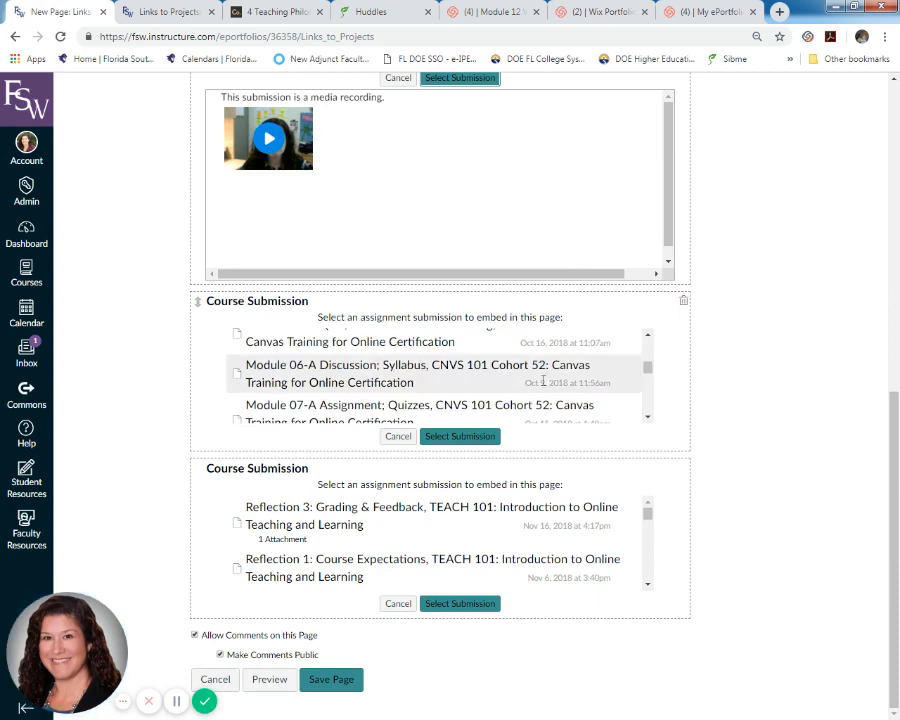
click(438, 341)
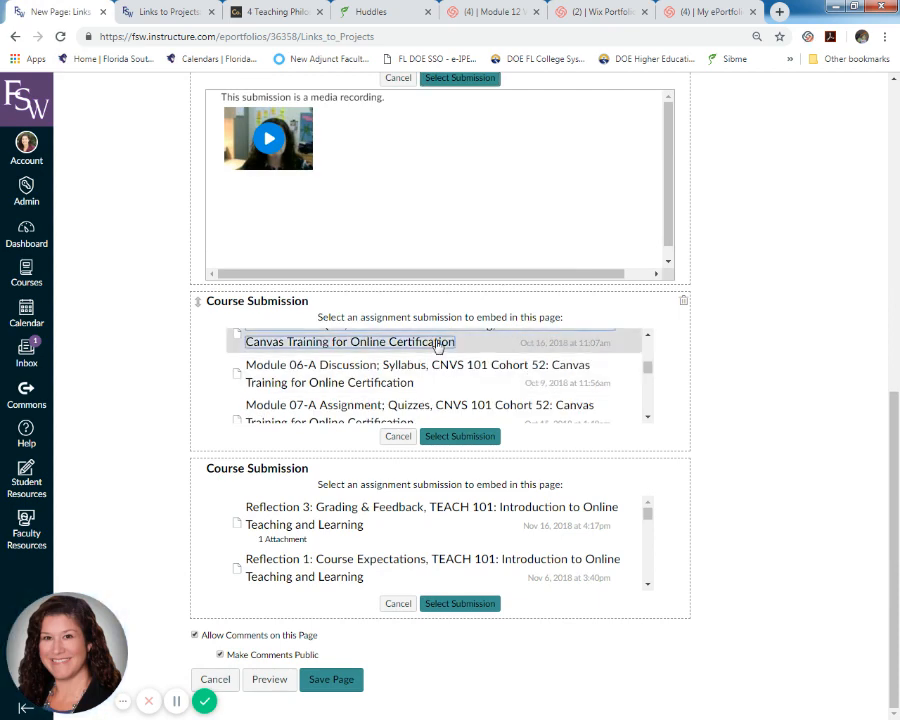
click(462, 438)
- Embed the "Module 10-C Quiz; Check Your Understanding" submission in the fourth Course Submission block
scroll(706, 456, down, 3)
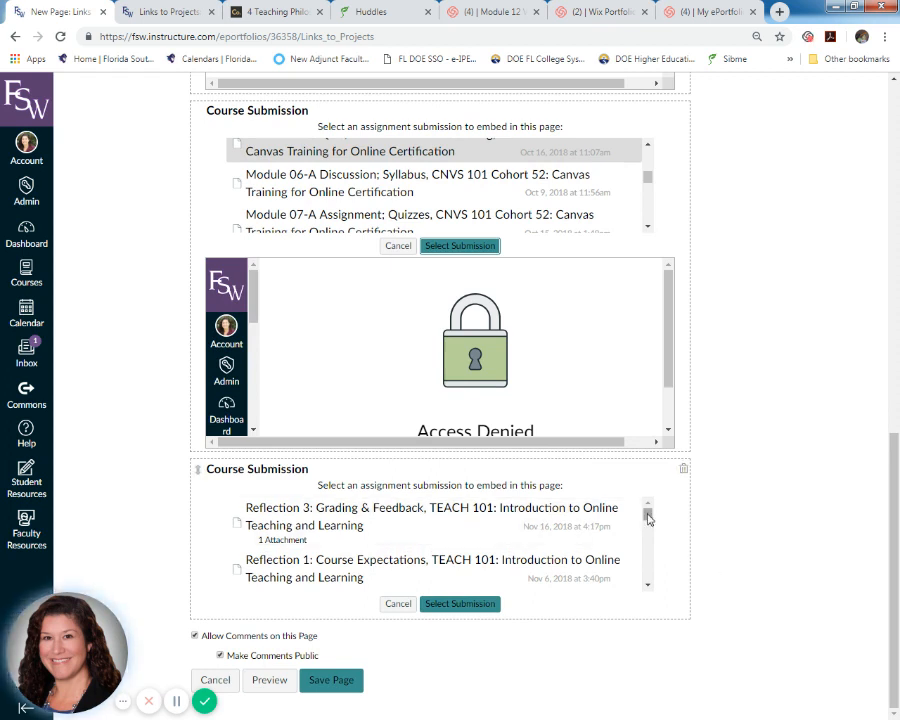
drag(648, 517, 646, 528)
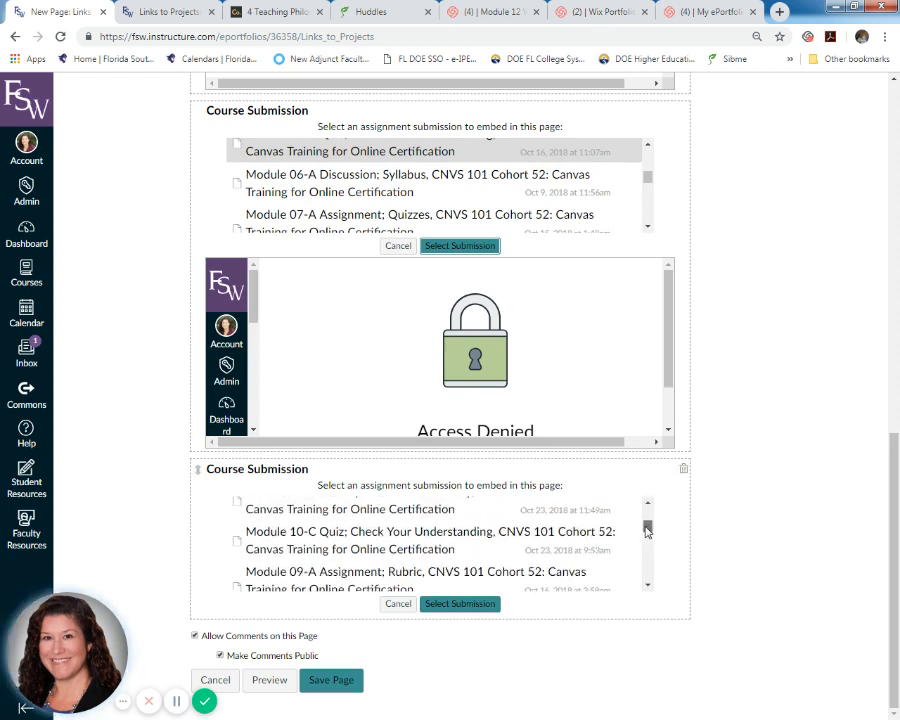
click(472, 540)
click(470, 603)
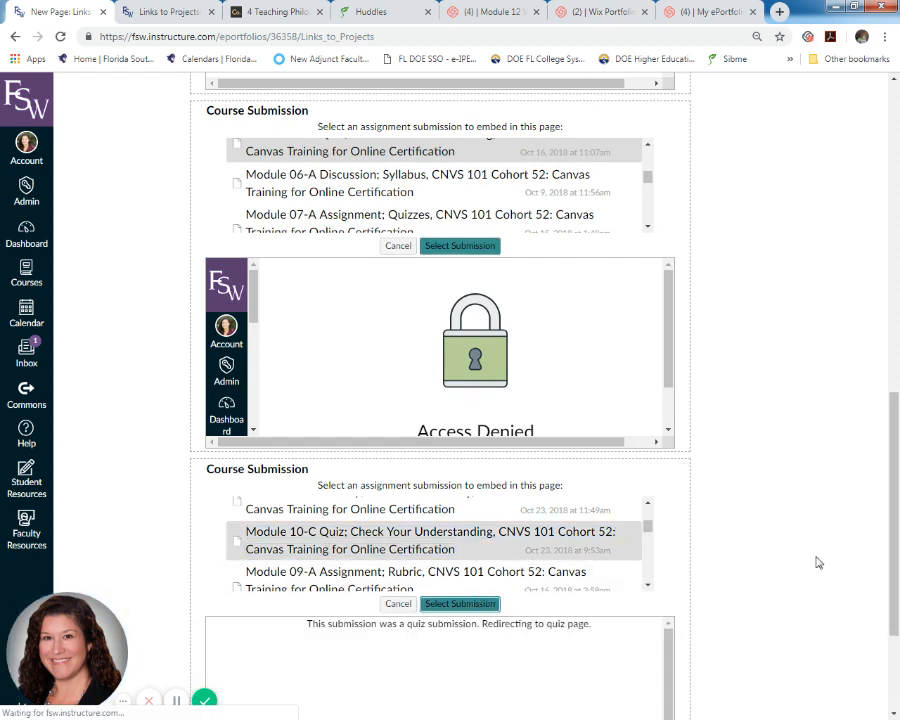
- Save the Links to Projects page and review its four embedded submissions
scroll(800, 558, down, 3)
click(360, 680)
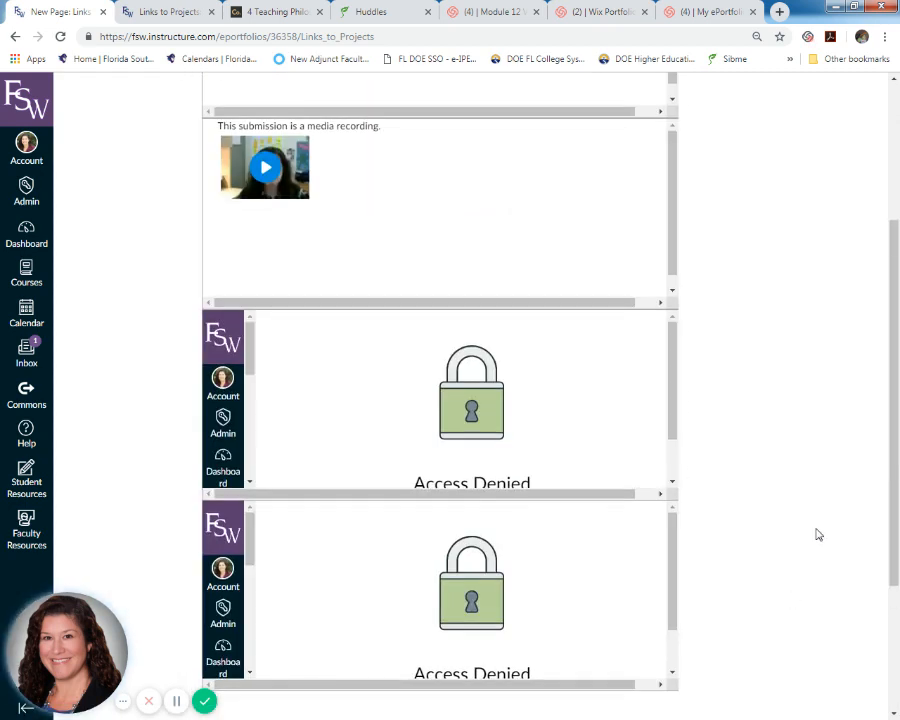
scroll(812, 530, up, 3)
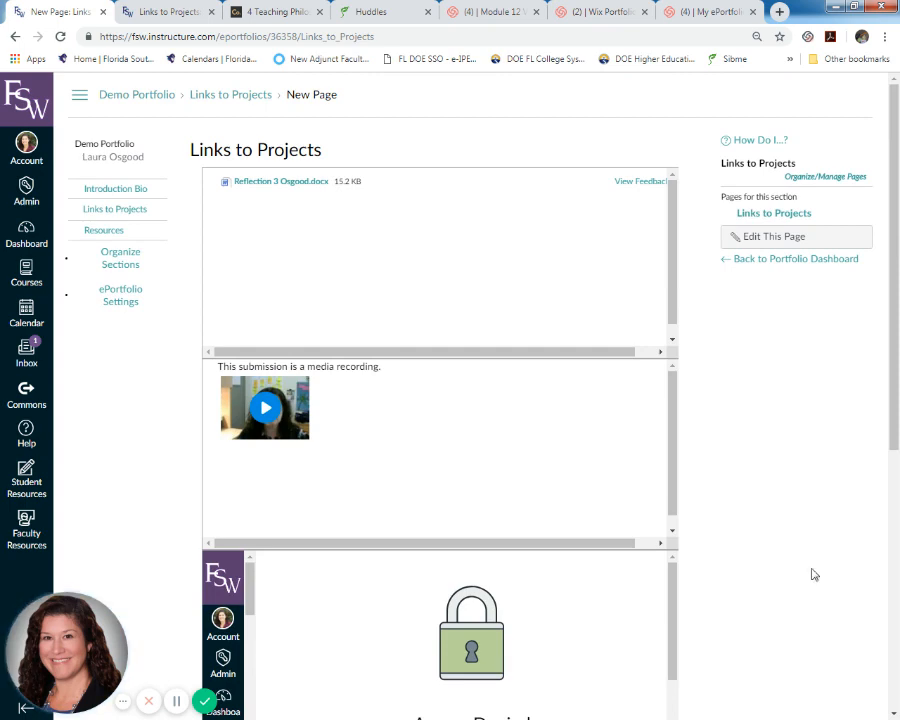
scroll(813, 574, down, 6)
scroll(757, 508, up, 5)
scroll(757, 519, up, 1)
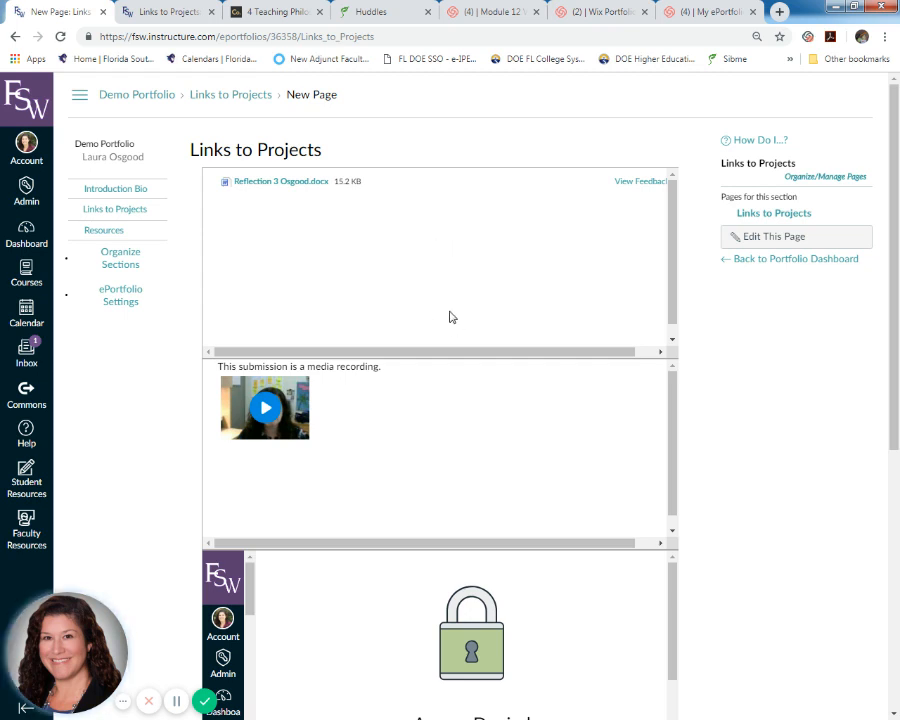
- Open Demo Portfolio's Resources section and copy the list of five links with explanations from the Project Four example's Resource Page
click(103, 232)
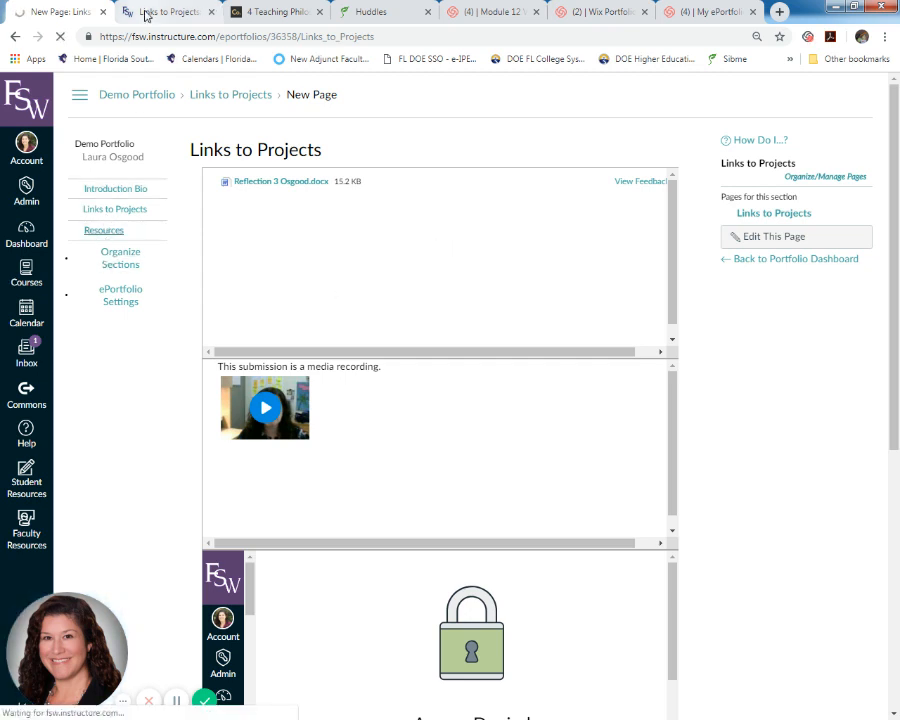
click(145, 14)
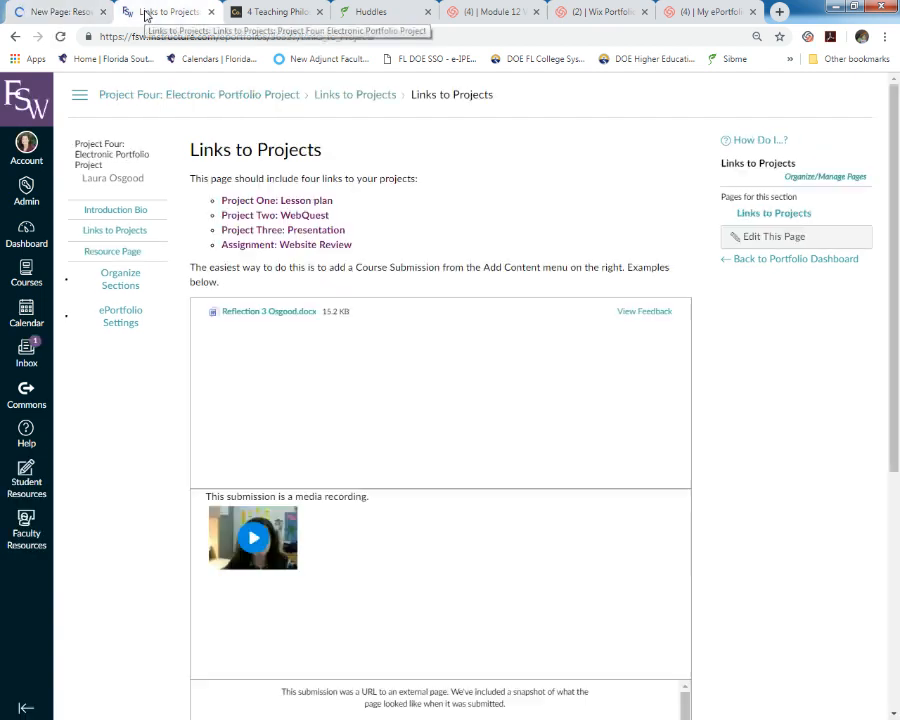
click(114, 253)
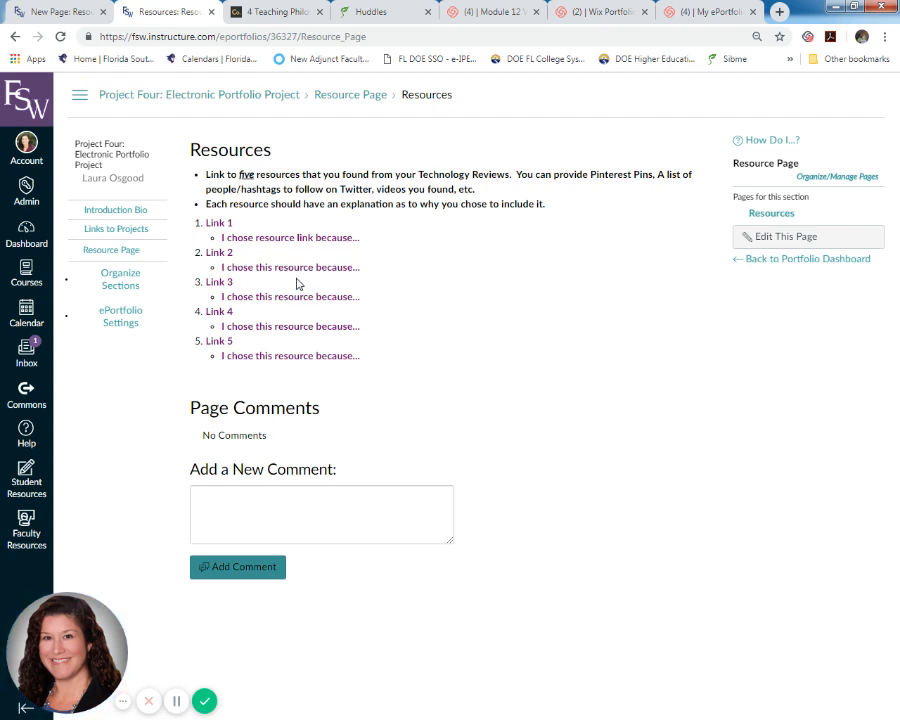
drag(367, 360, 201, 232)
right_click(220, 228)
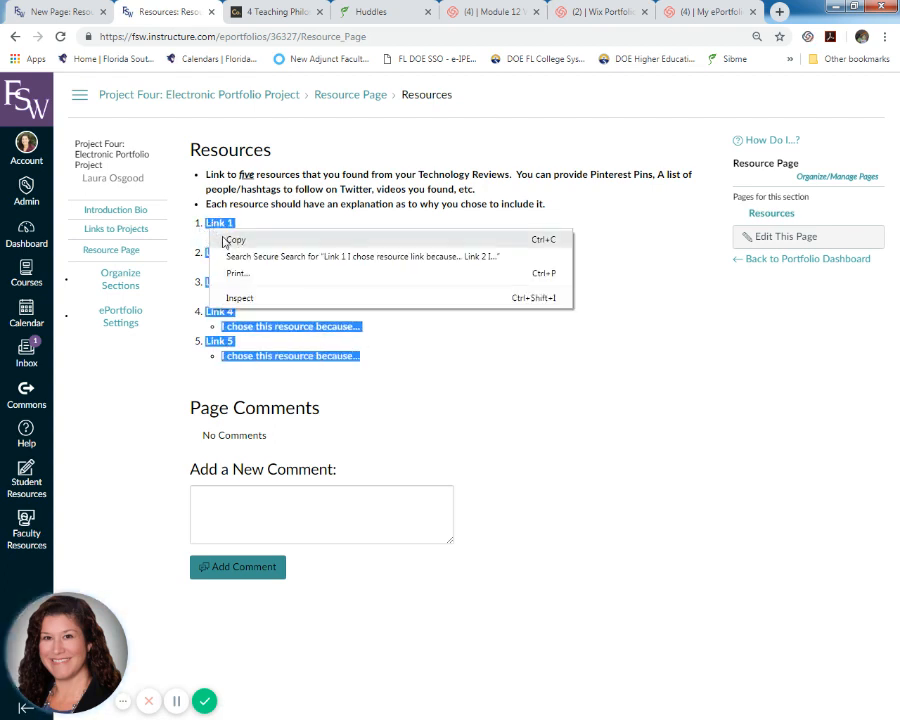
click(235, 241)
- Rename the new page in Demo Portfolio's Resources section as Resources and save it
click(57, 12)
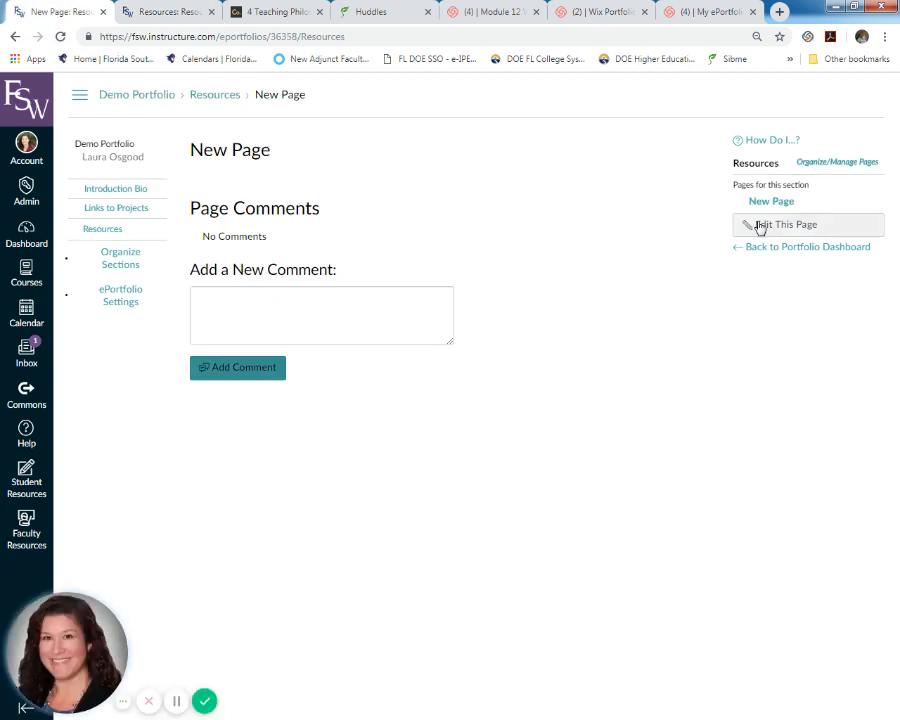
click(760, 225)
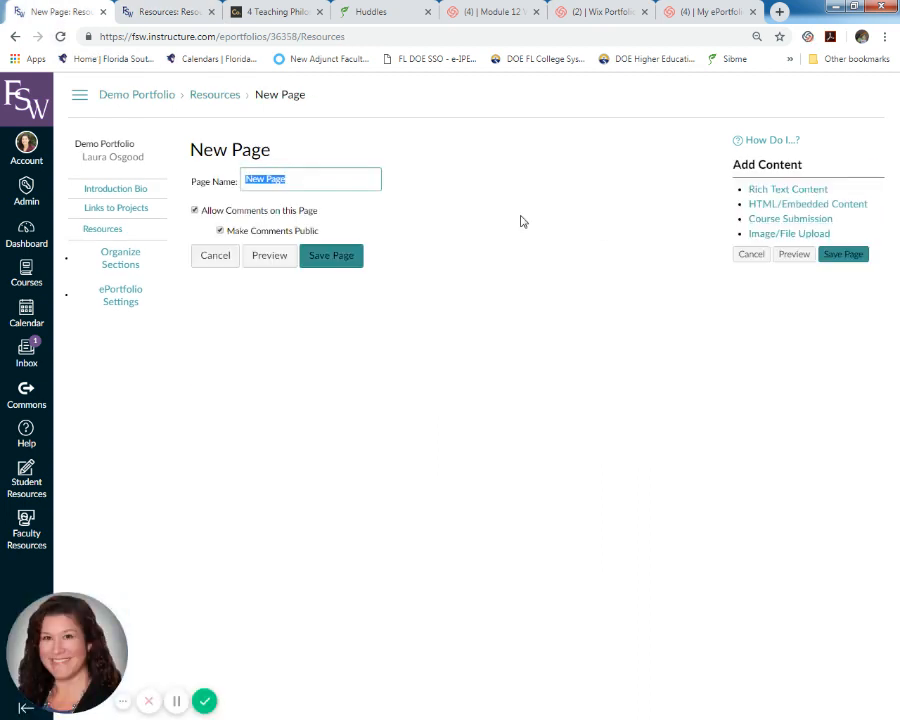
text(Resources)
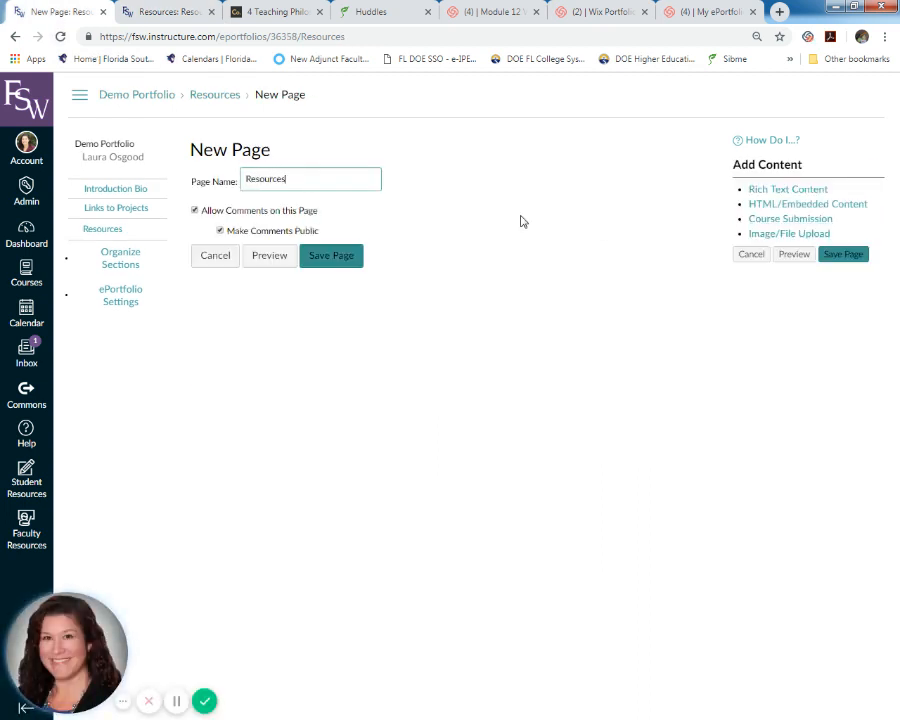
click(333, 256)
- Add a Rich Text Content block to the Resources page and paste the copied list of five links into it
click(774, 228)
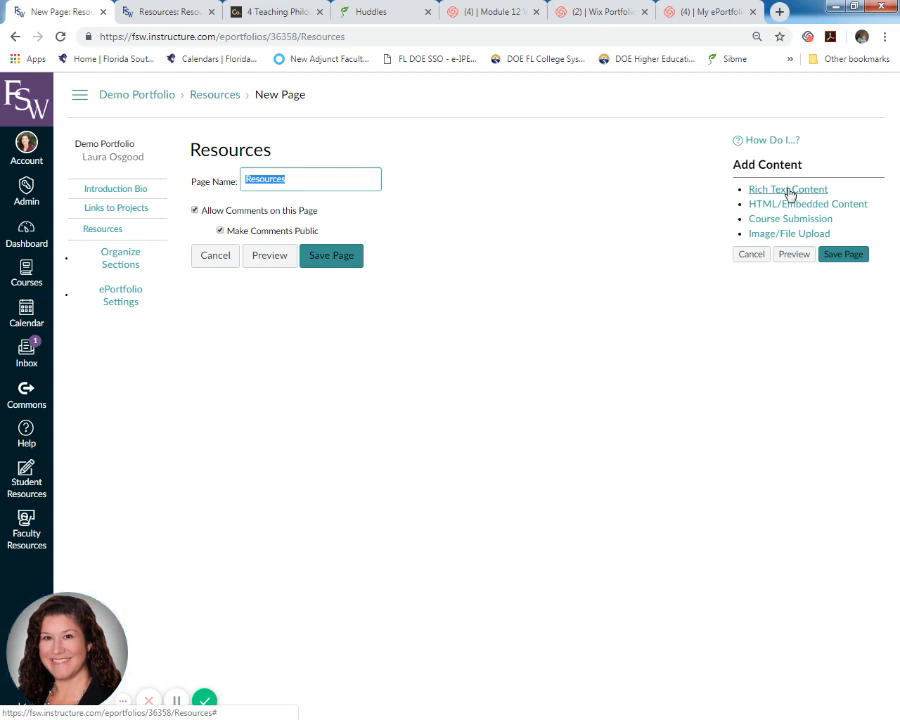
click(789, 192)
click(243, 295)
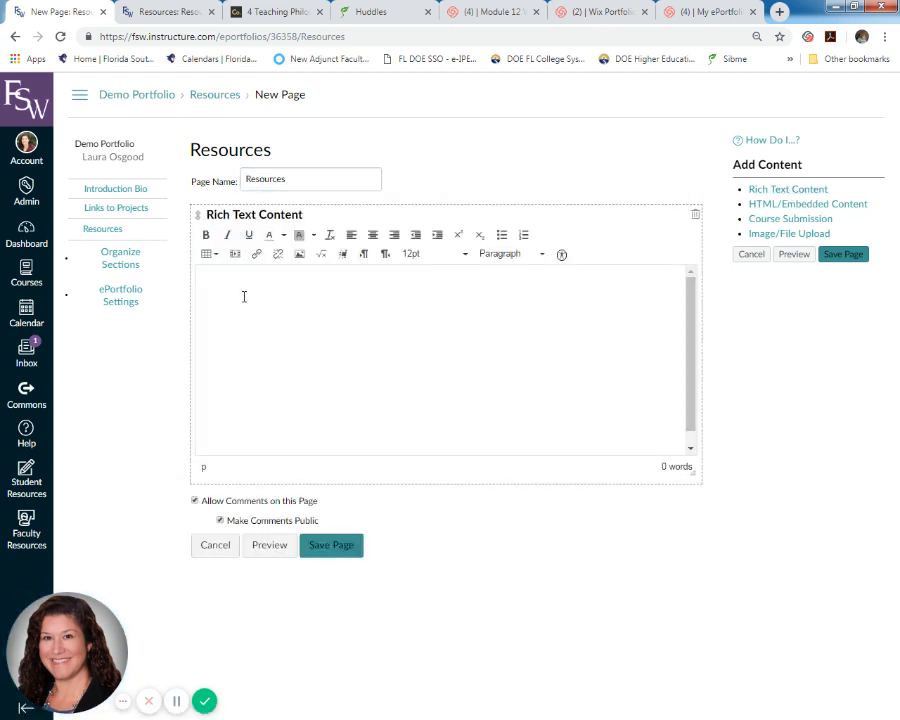
key(ctrl+v)
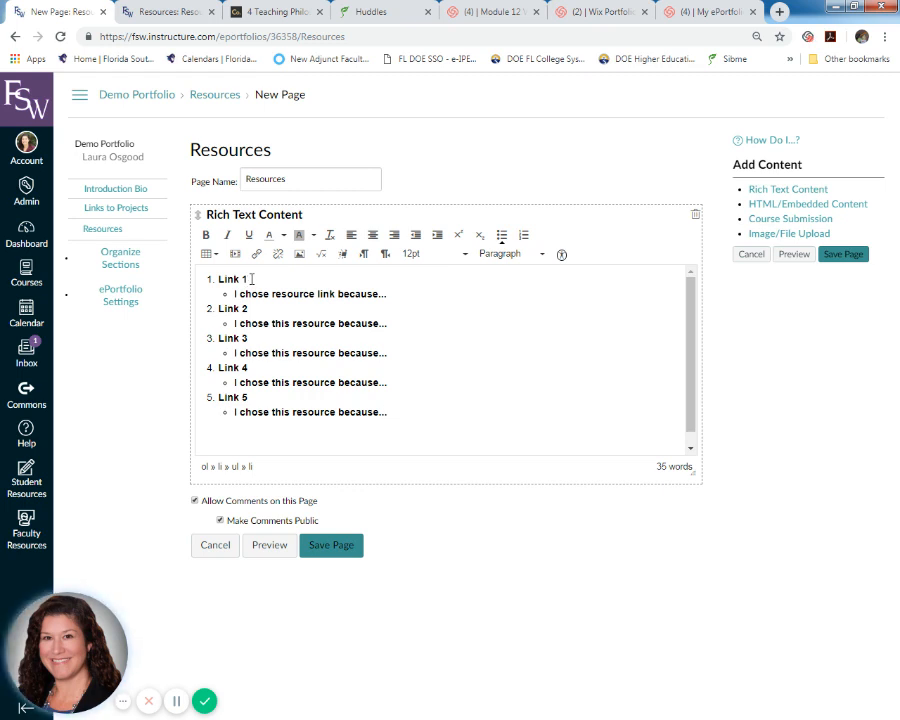
- Replace the "Link 1" text in the resource list with "Wix"
drag(250, 279, 220, 283)
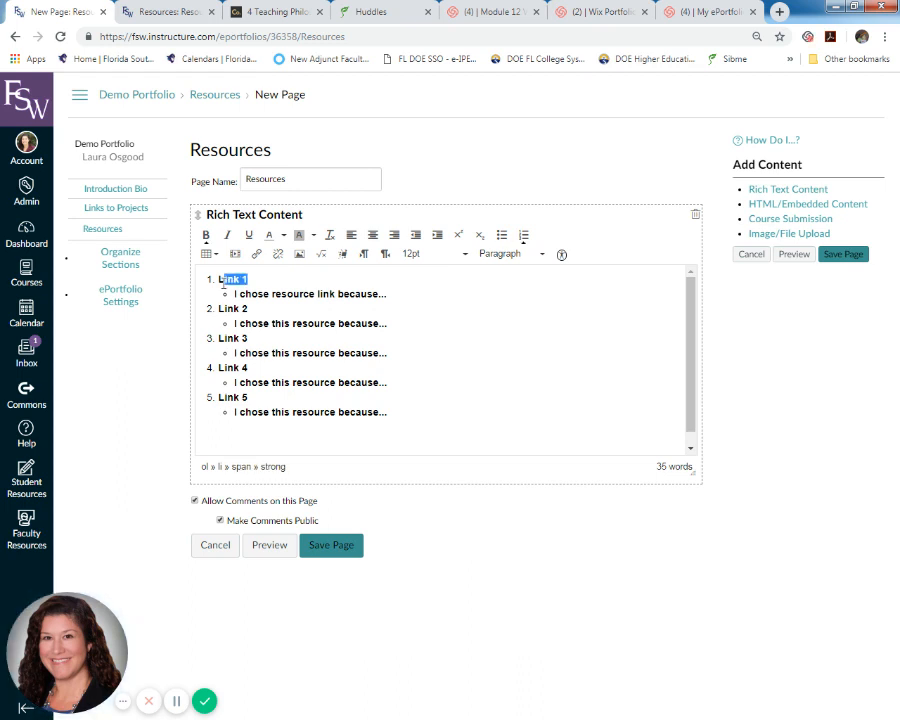
text(W)
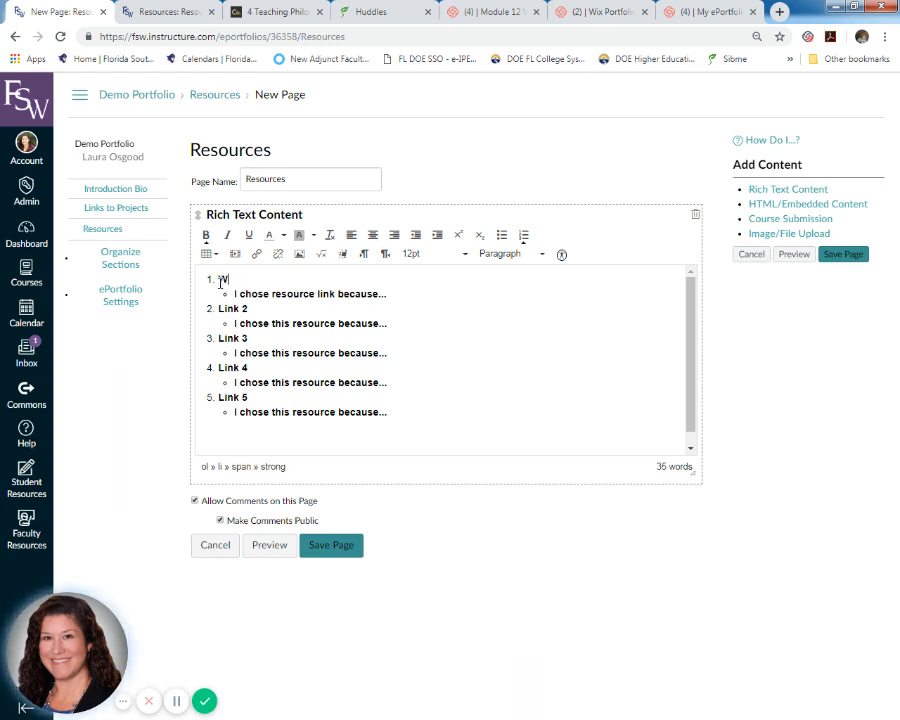
text(ix)
double_click(236, 280)
click(256, 253)
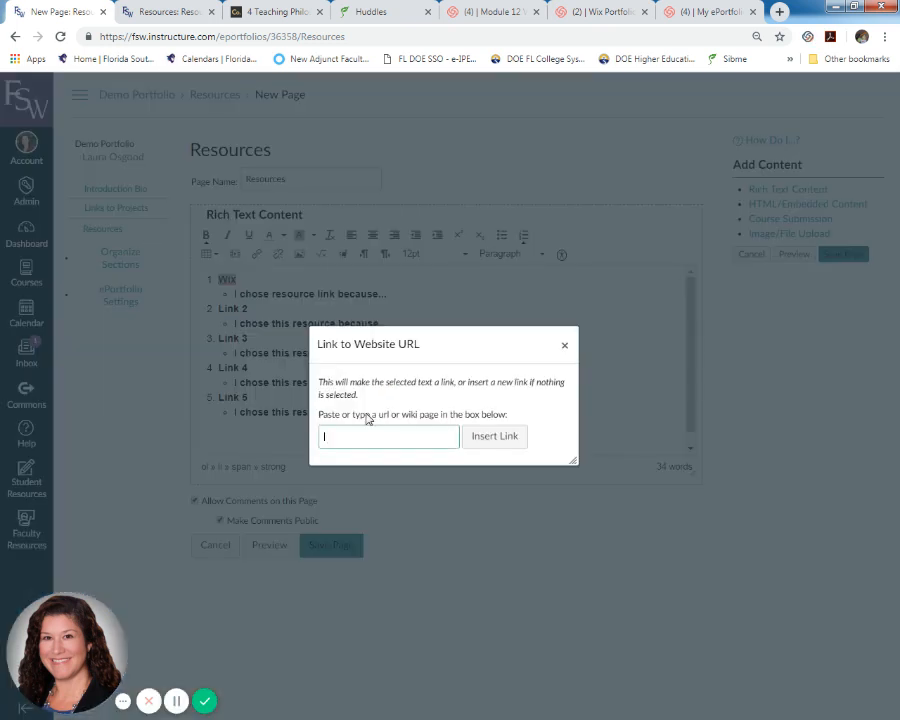
text(http://)
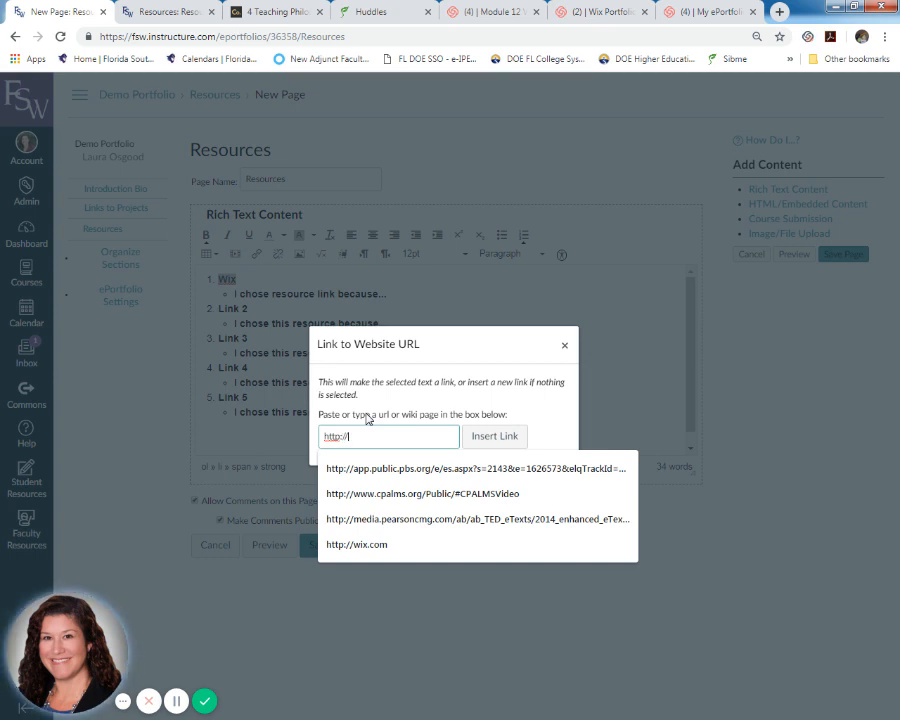
text(wix)
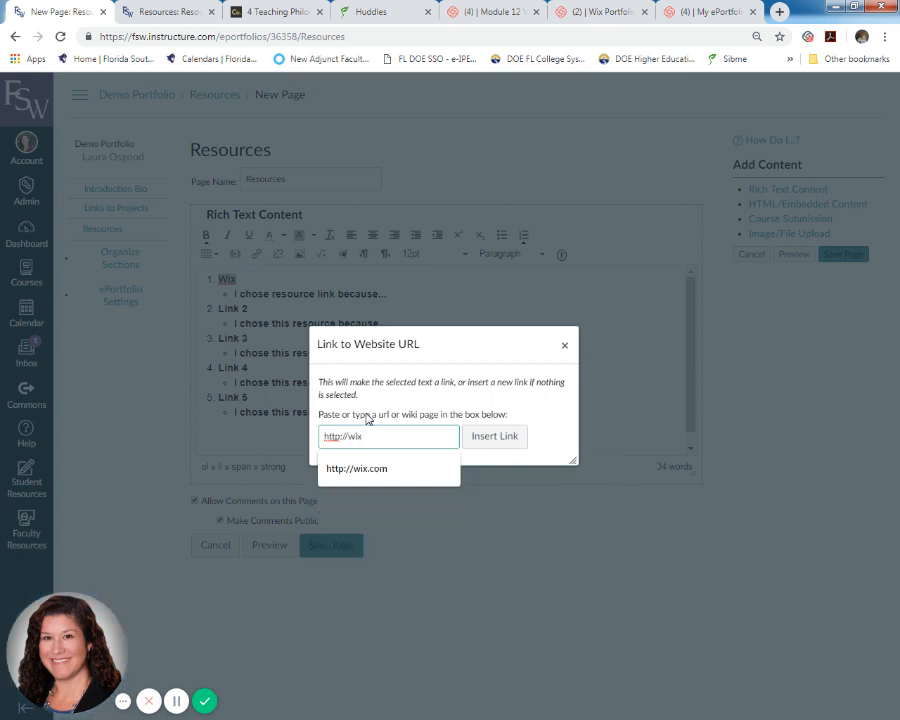
text(.com)
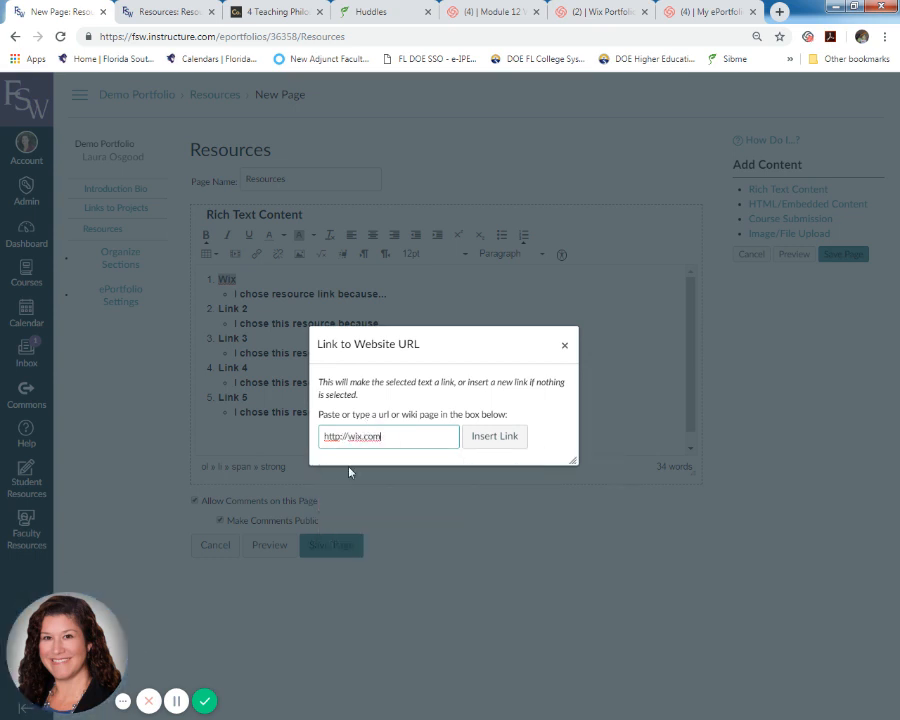
click(496, 437)
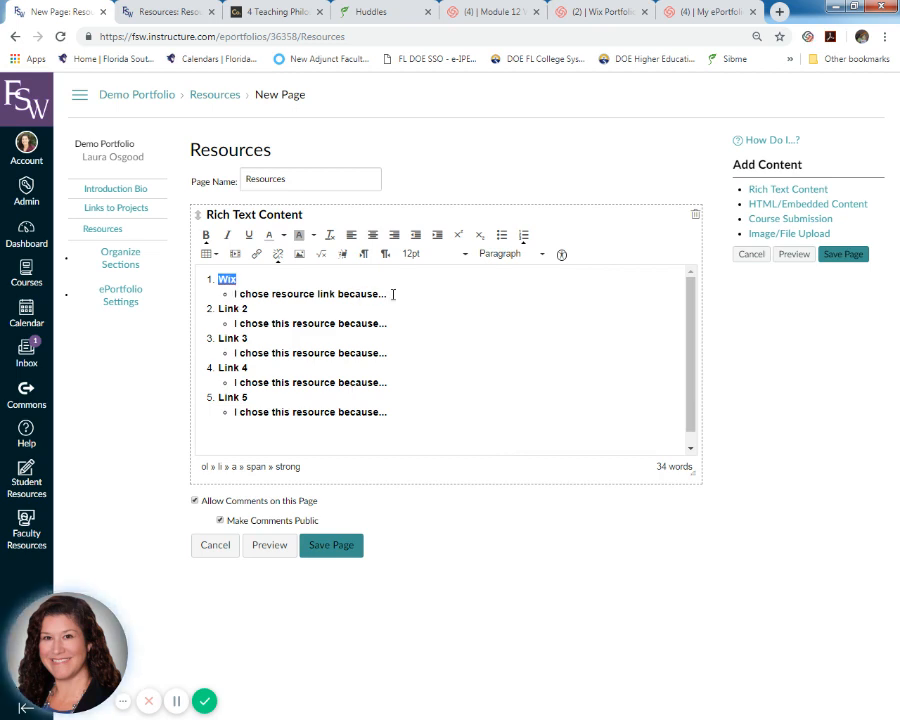
- Save the Resources page and test its Wix link, returning to the page when done
click(353, 547)
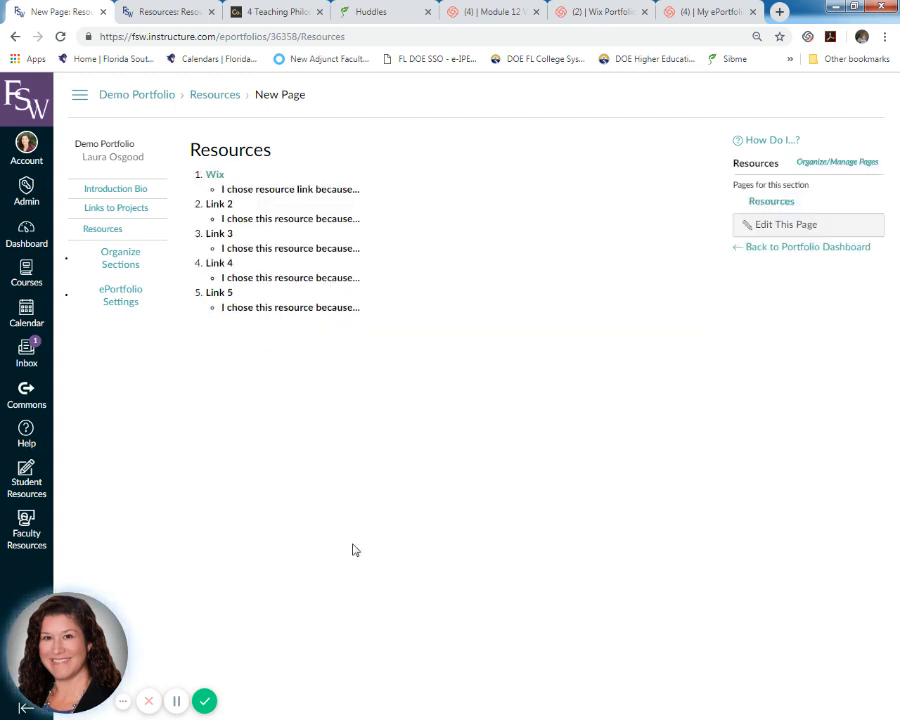
click(214, 176)
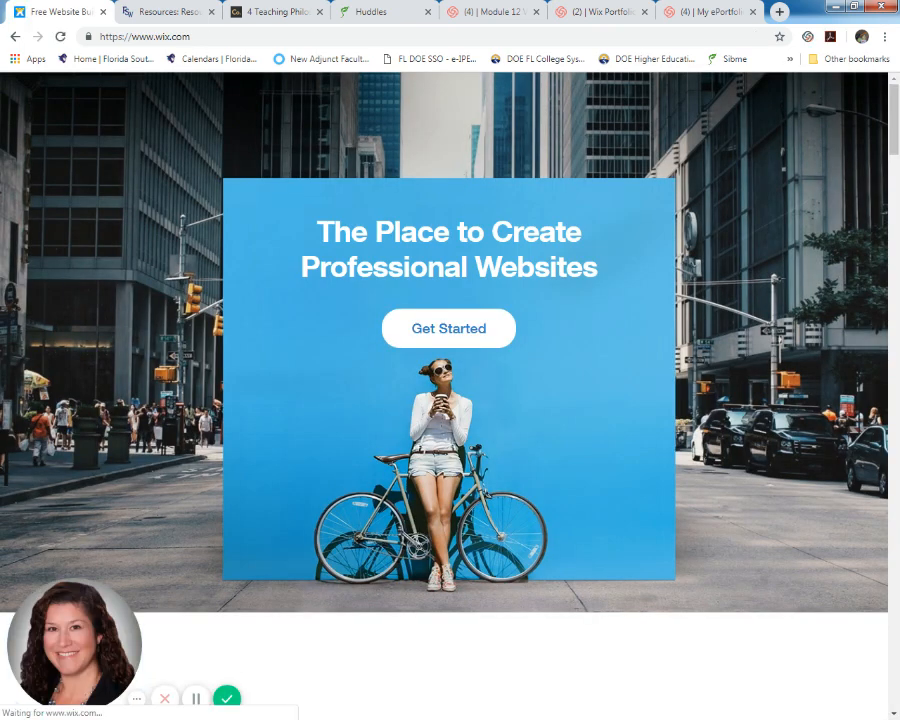
click(15, 37)
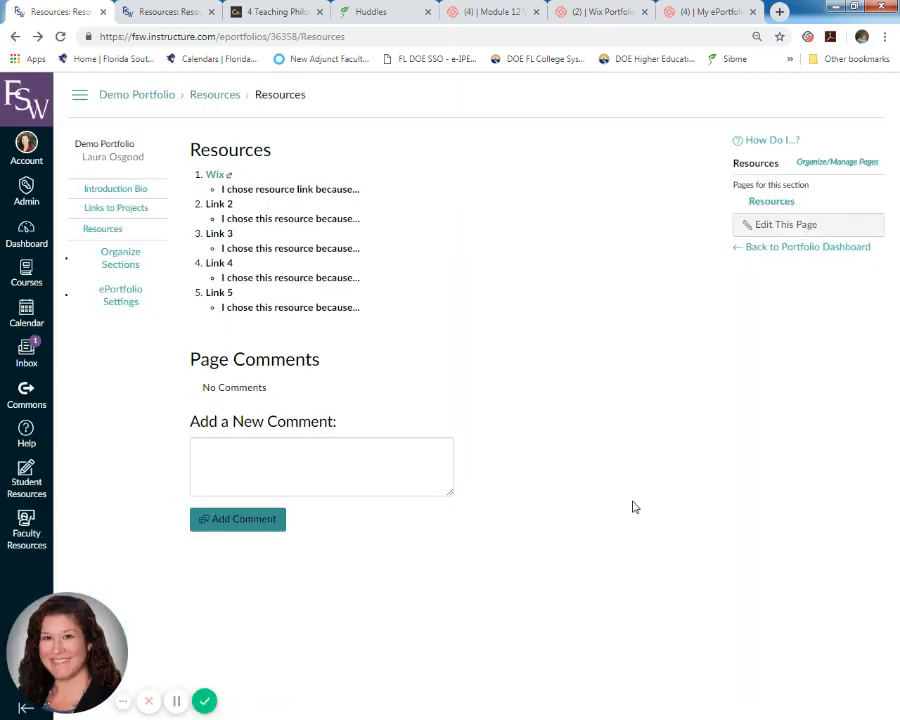
- Review Demo Portfolio's Introduction Bio page, and compare it with the Project Four example's Introduction Bio and Links to Projects pages
click(125, 189)
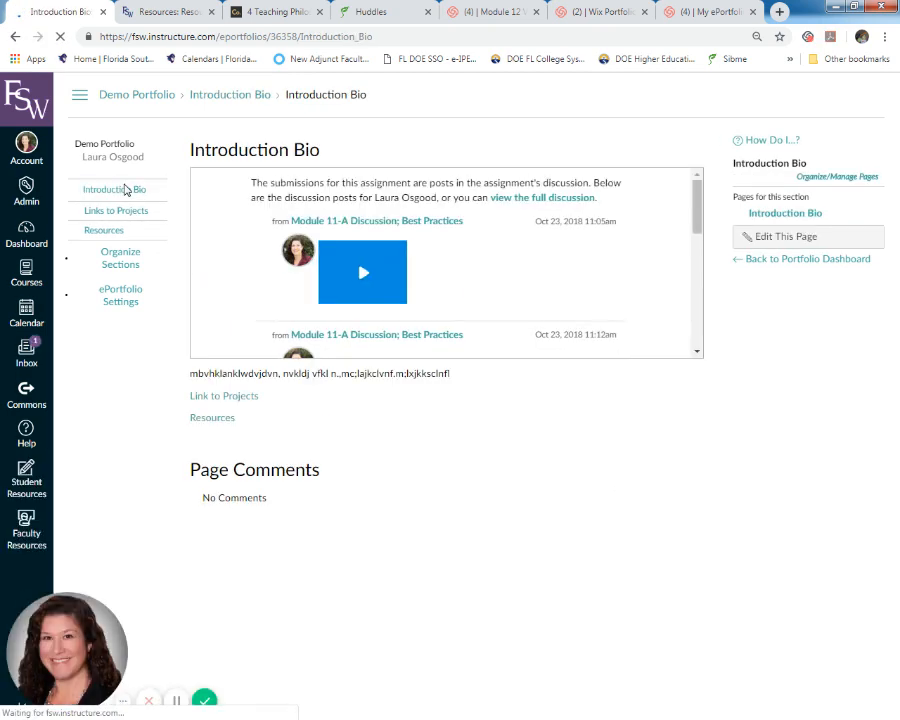
click(135, 12)
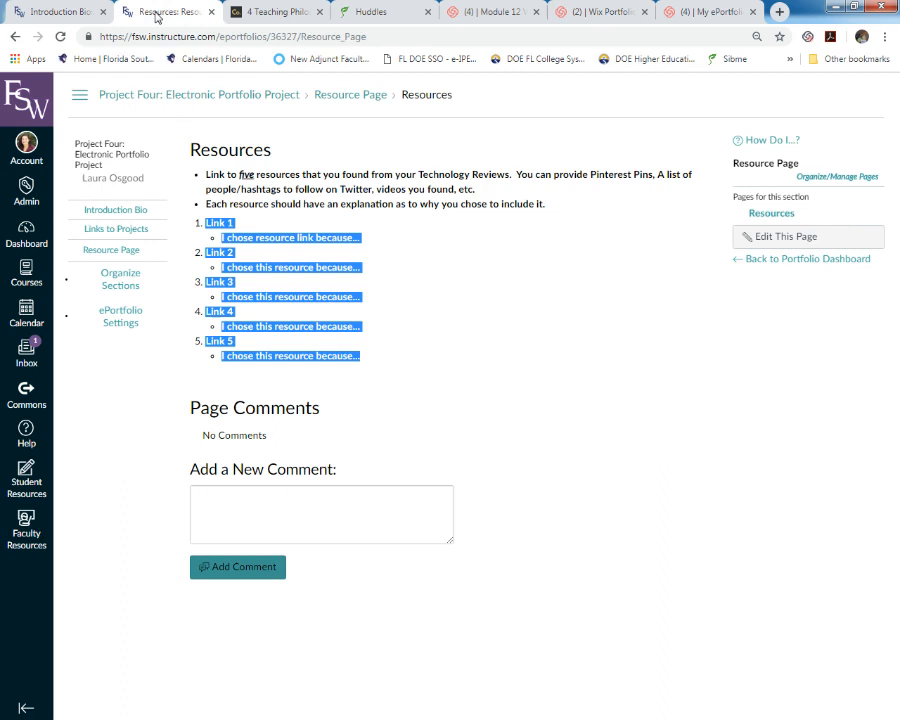
click(113, 210)
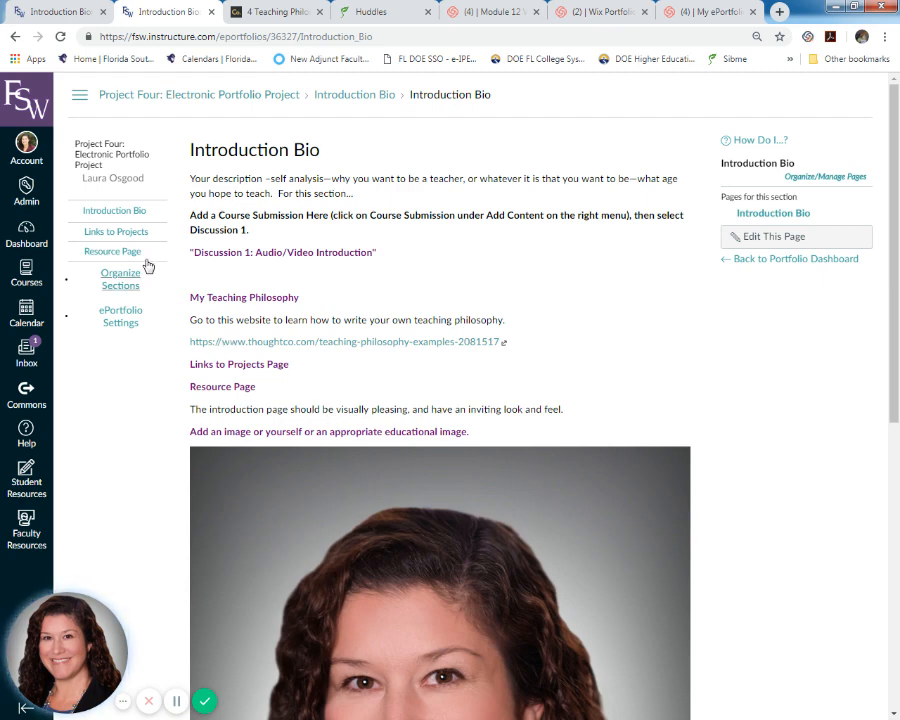
click(124, 236)
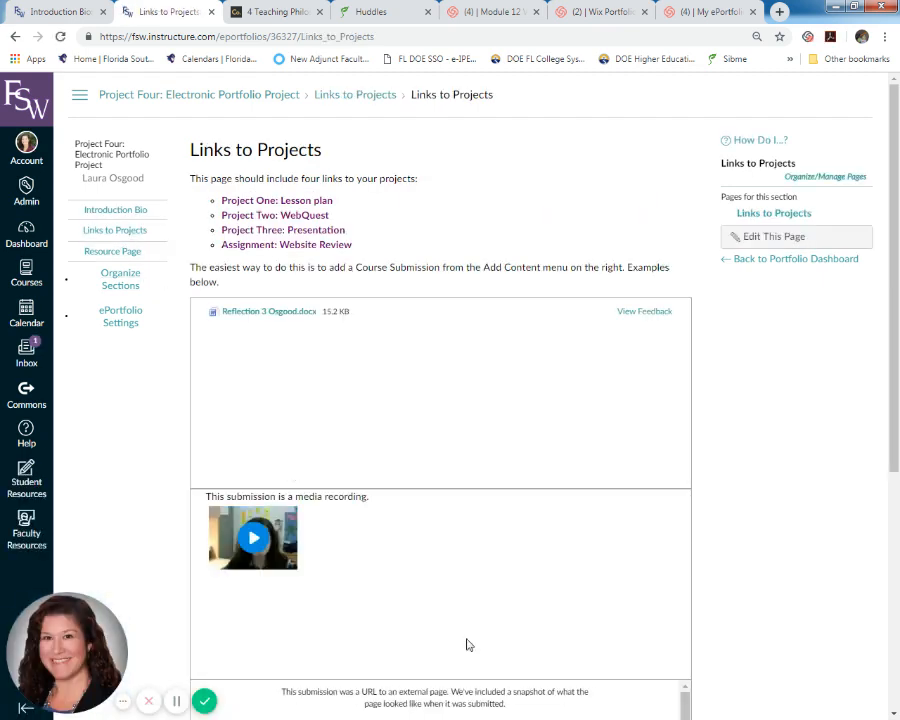
- Review the Project Four example's Links to Projects page with its embedded submissions, and its Resource Page
scroll(740, 462, down, 3)
scroll(745, 462, up, 2)
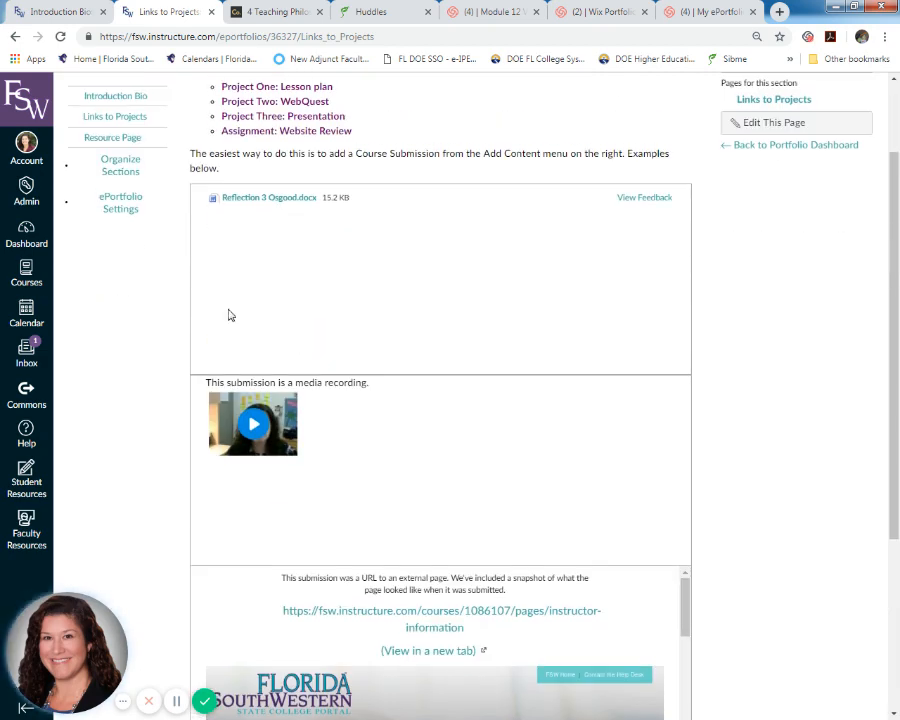
click(112, 140)
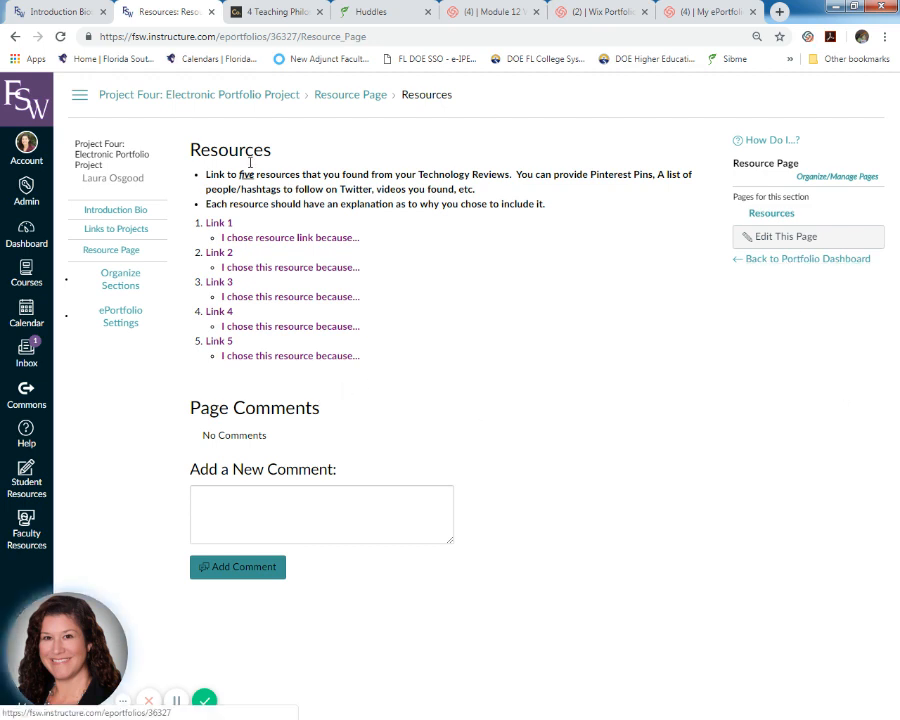
- Return to Demo Portfolio's dashboard and view the Make it Public option in the ePortfolio settings, closing them without changes
click(43, 14)
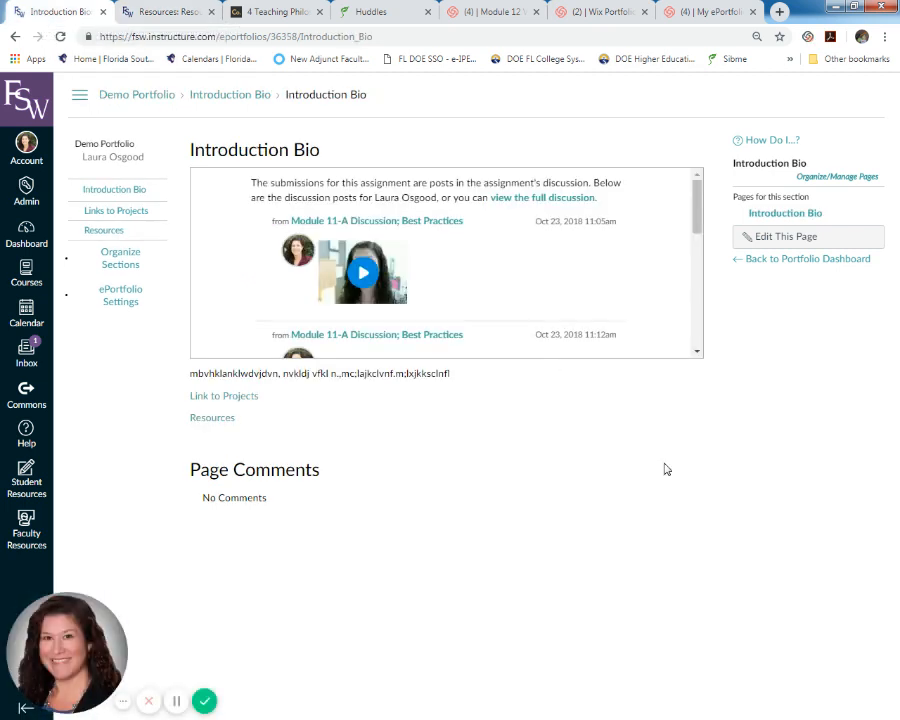
click(785, 262)
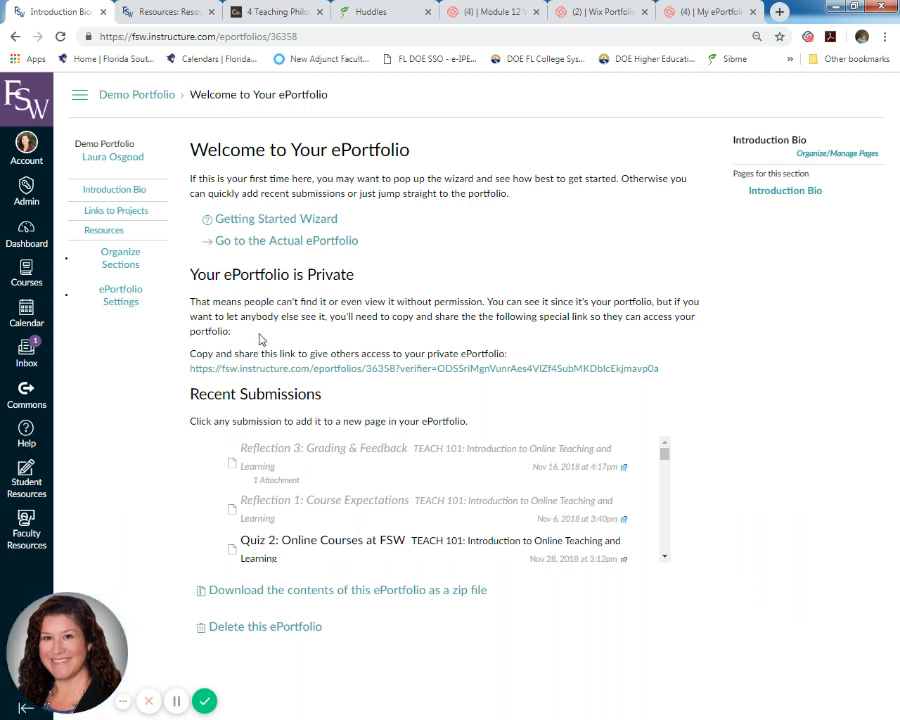
click(120, 296)
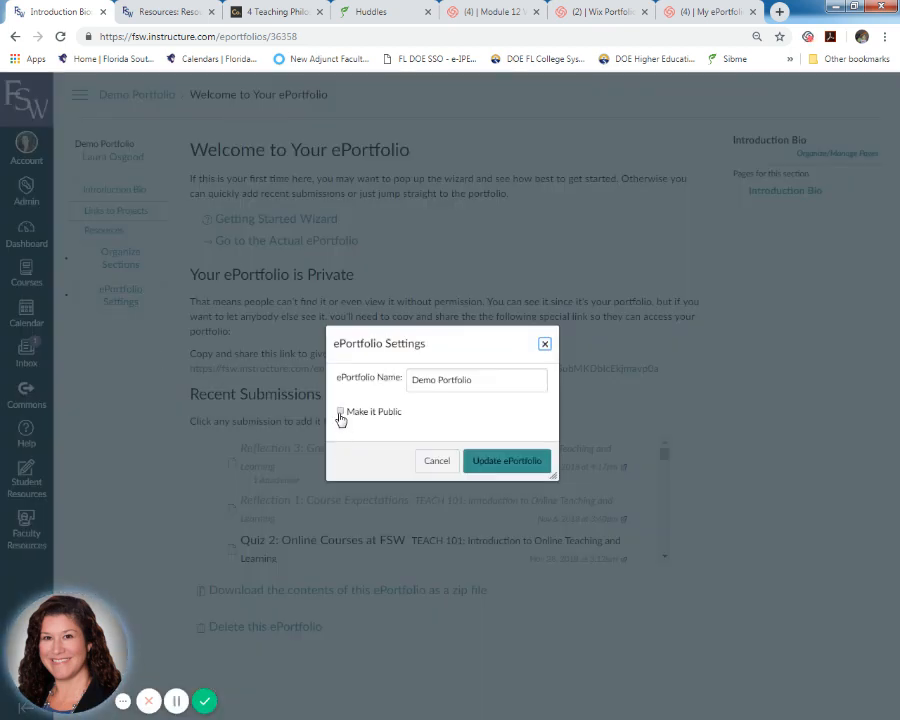
click(437, 470)
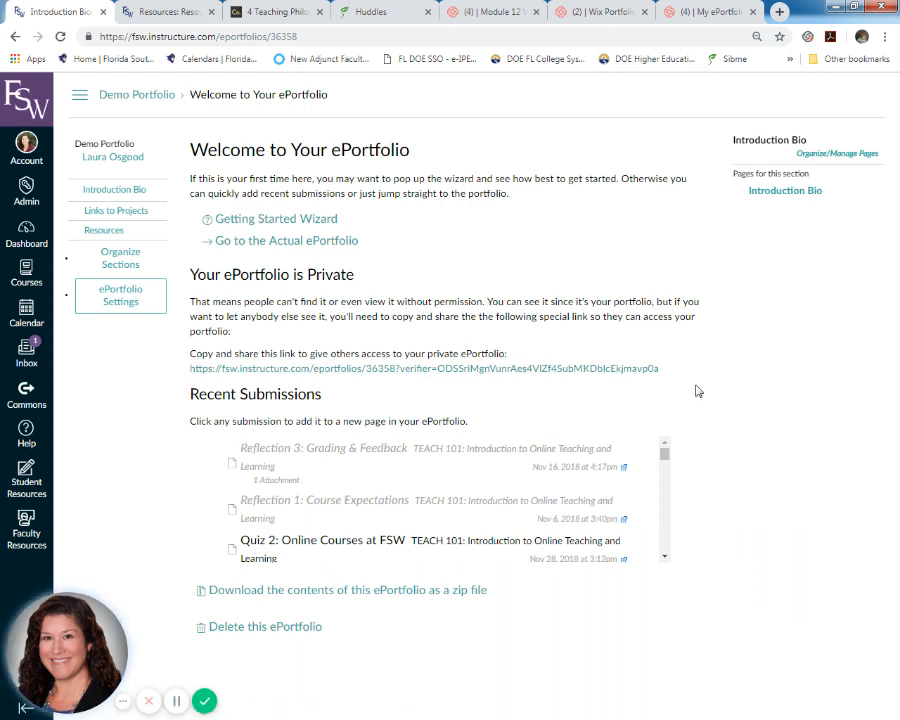
- Copy the address of the special link that gives others access to the private Demo Portfolio
right_click(613, 370)
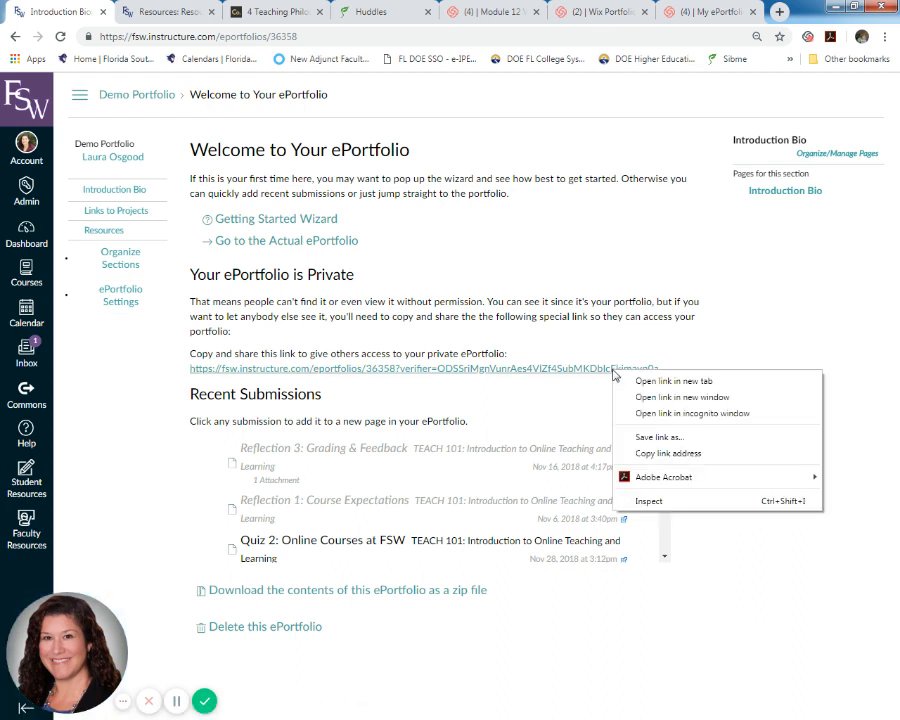
click(668, 453)
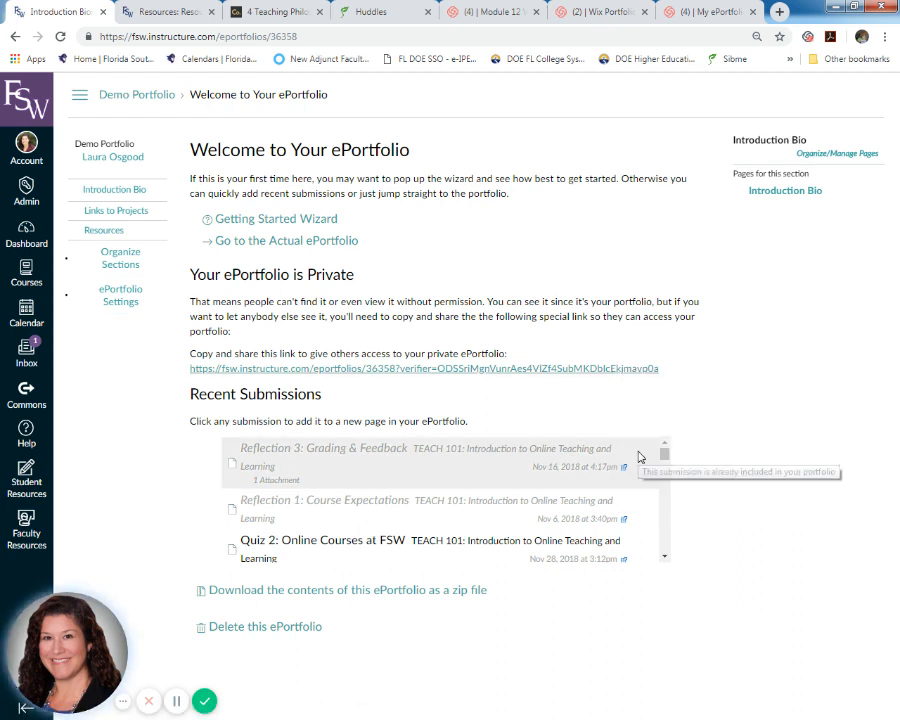